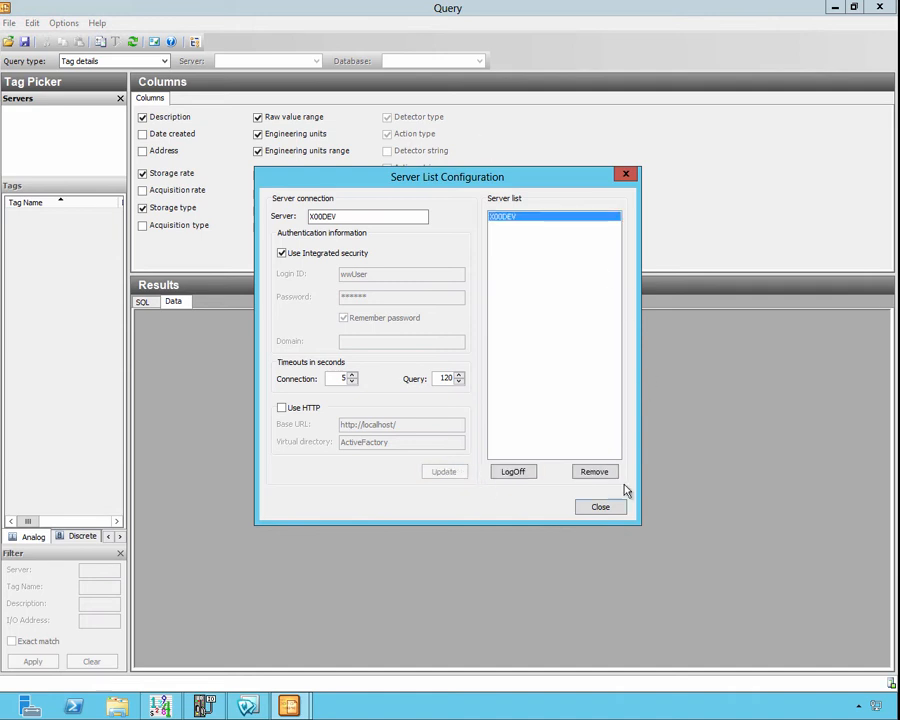
# - Close the server list configuration and choose the Tag details query type
pyautogui.click(613, 510)
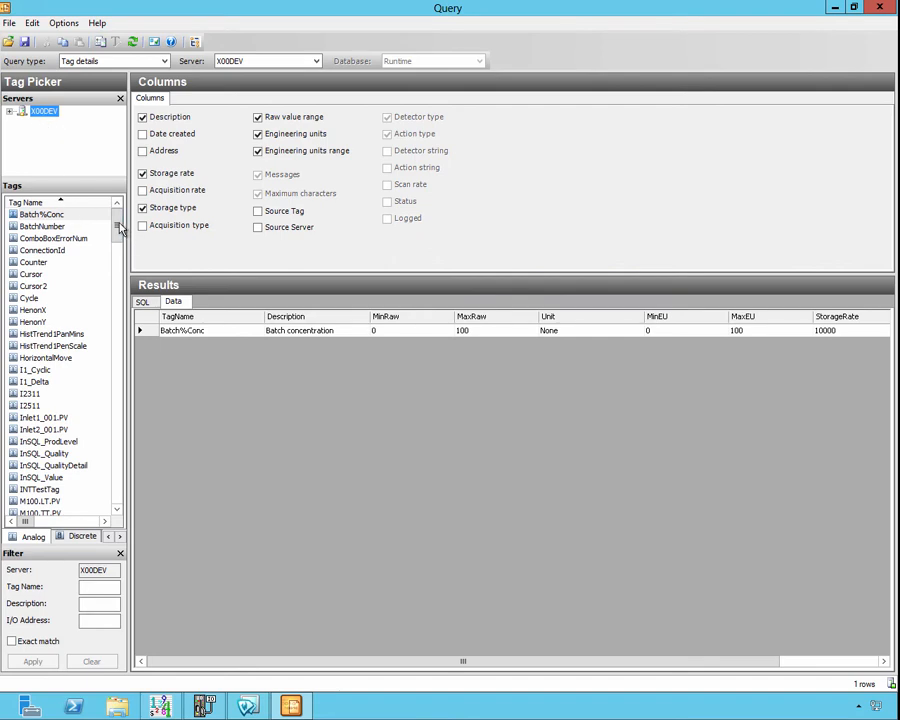
pyautogui.scroll(-3, 118, 240)
pyautogui.moveTo(123, 282)
pyautogui.mouseDown()
pyautogui.moveTo(126, 508)
pyautogui.moveTo(123, 205)
pyautogui.mouseUp()
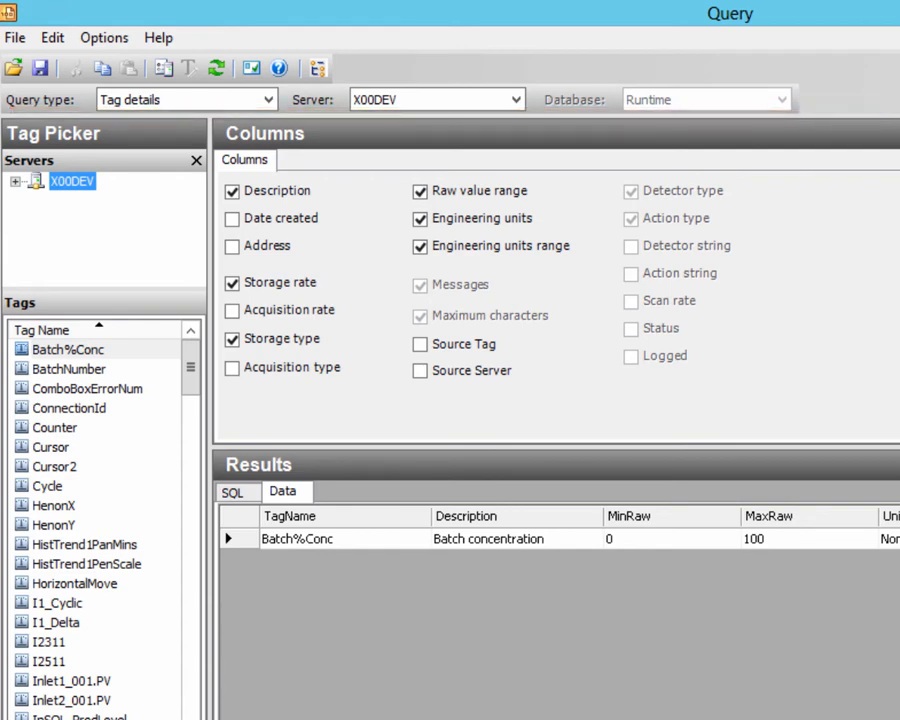
pyautogui.click(268, 104)
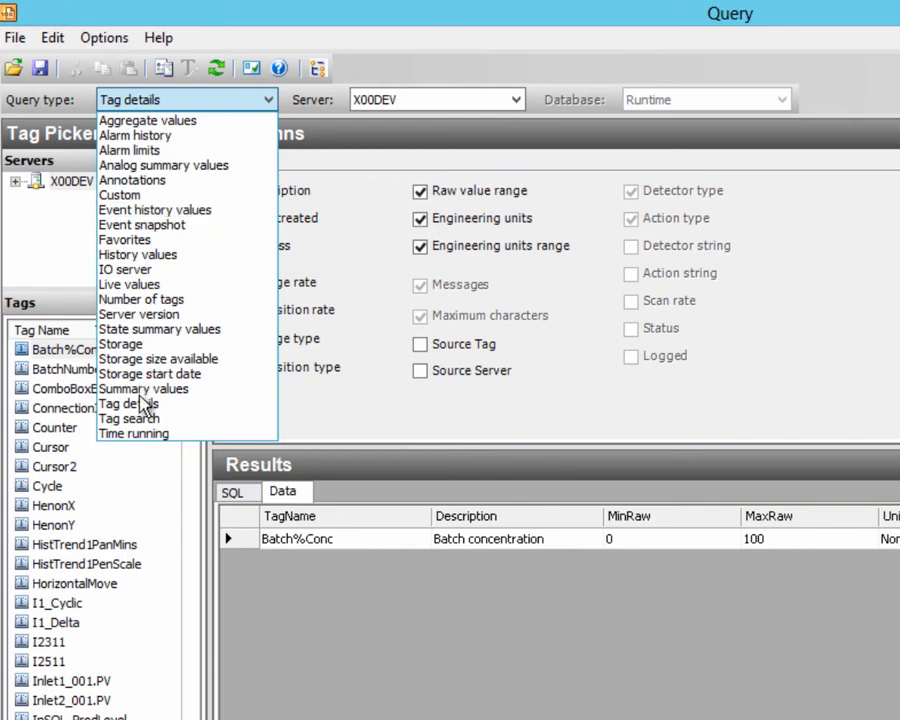
pyautogui.click(140, 405)
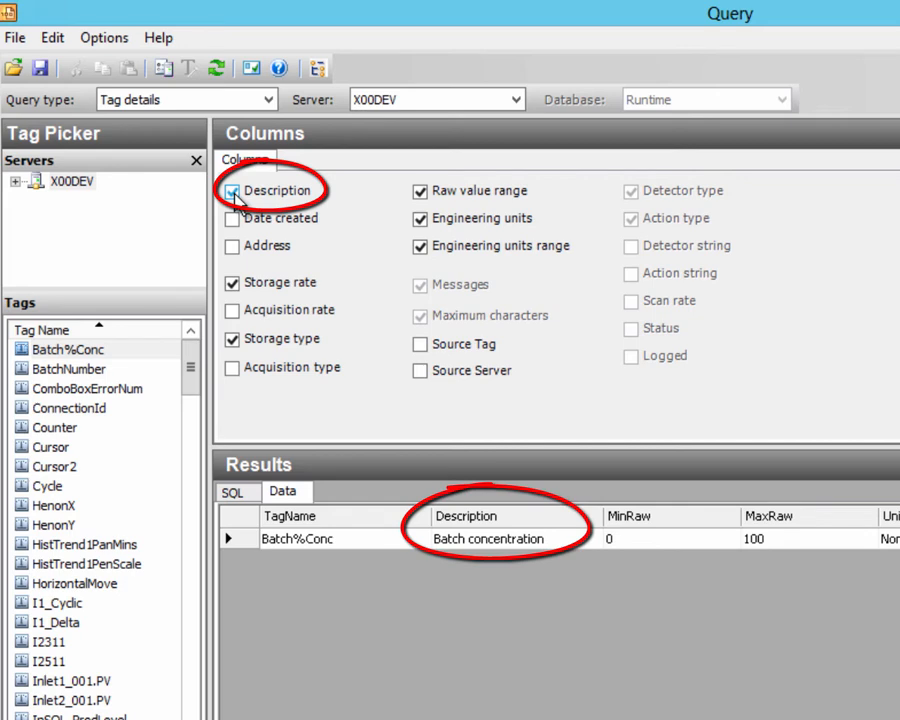
# - Exclude the Description column from the tag details results
pyautogui.click(234, 192)
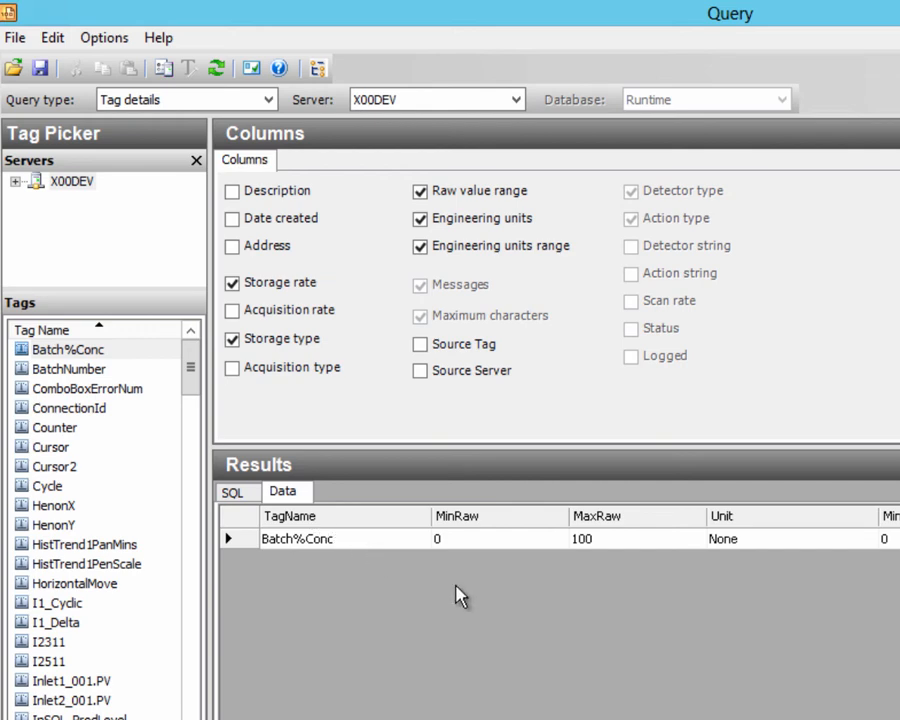
pyautogui.click(233, 191)
pyautogui.click(234, 192)
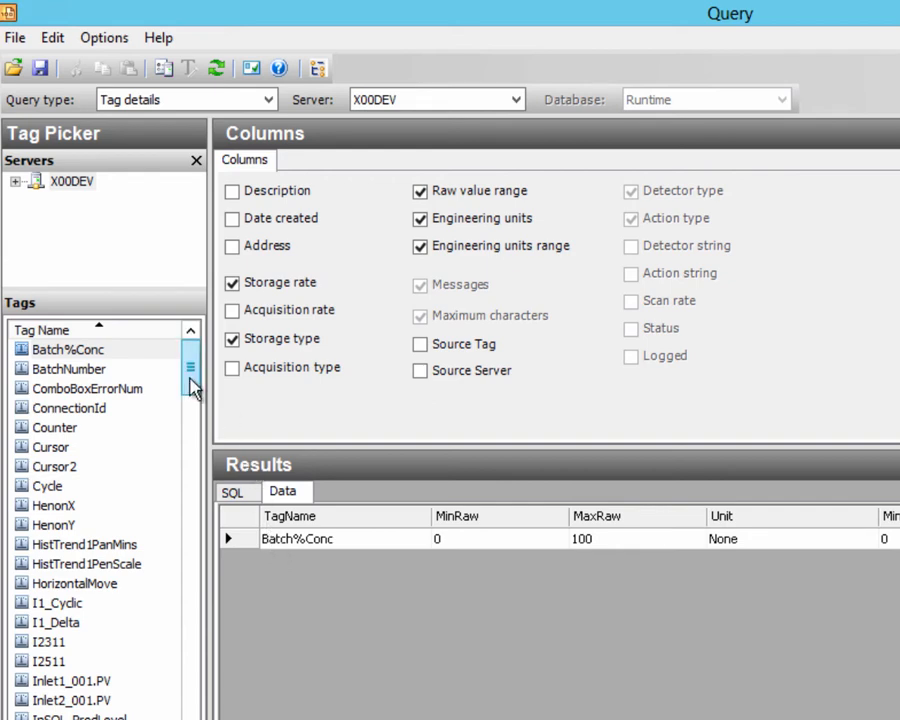
# - Query details for the tags HenonY, I2311, Inlet2_001.PV, InSQL_QualityDetail, M100.LT.PV and M100.TT.PV together
pyautogui.scroll(-3, 195, 393)
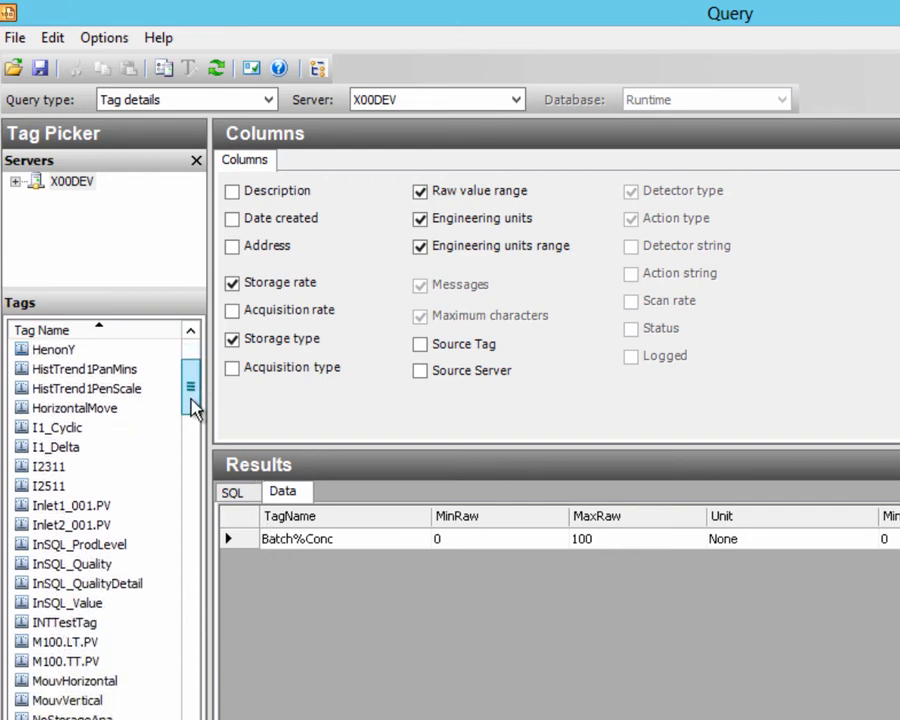
pyautogui.click(64, 642)
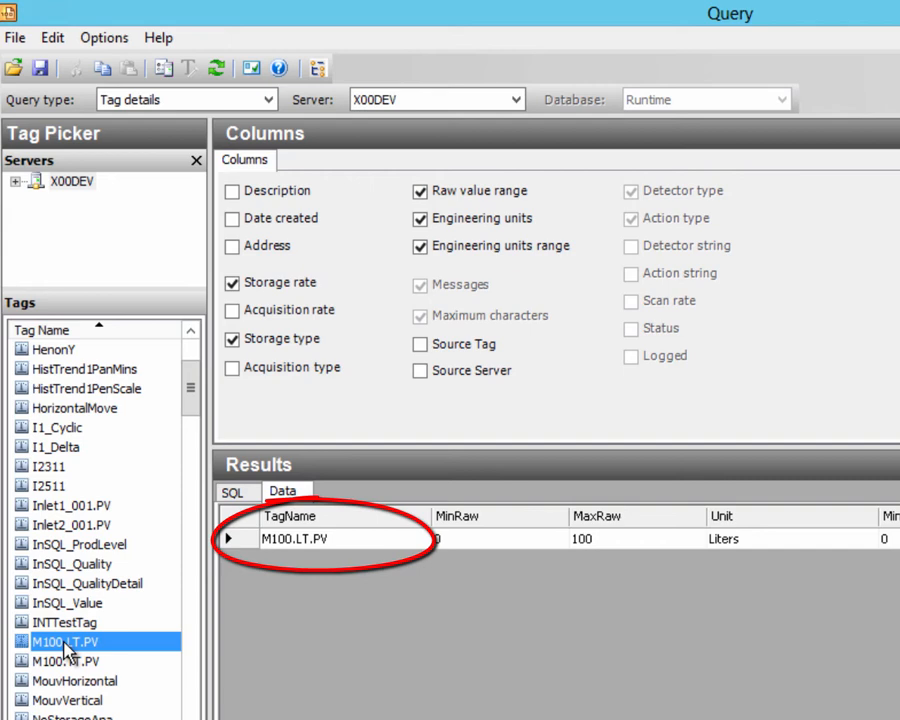
pyautogui.click(73, 662)
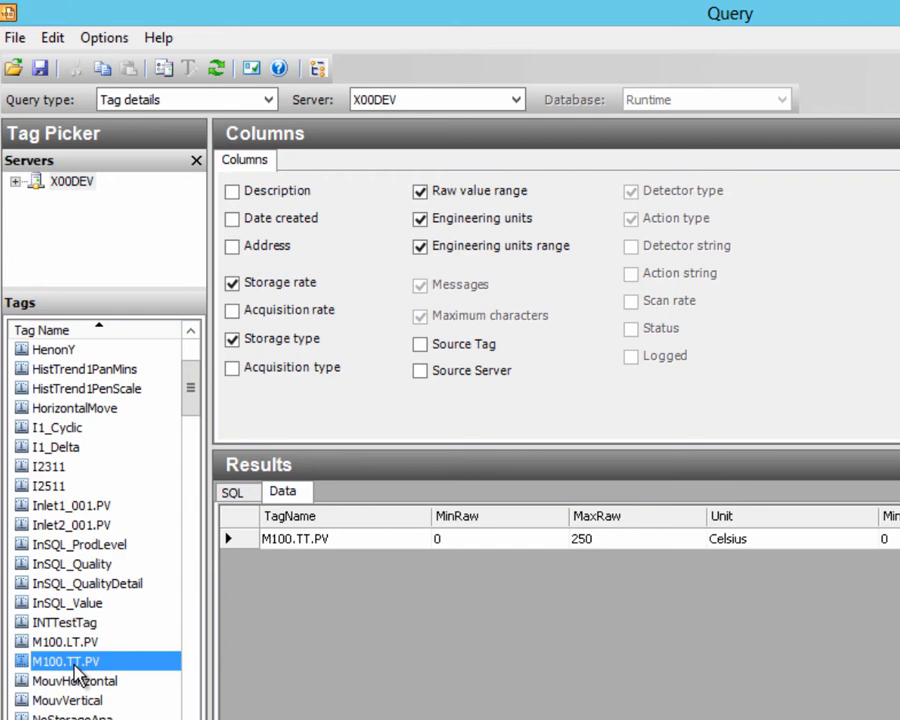
pyautogui.keyDown('ctrl'); pyautogui.click(64, 643); pyautogui.keyUp('ctrl')
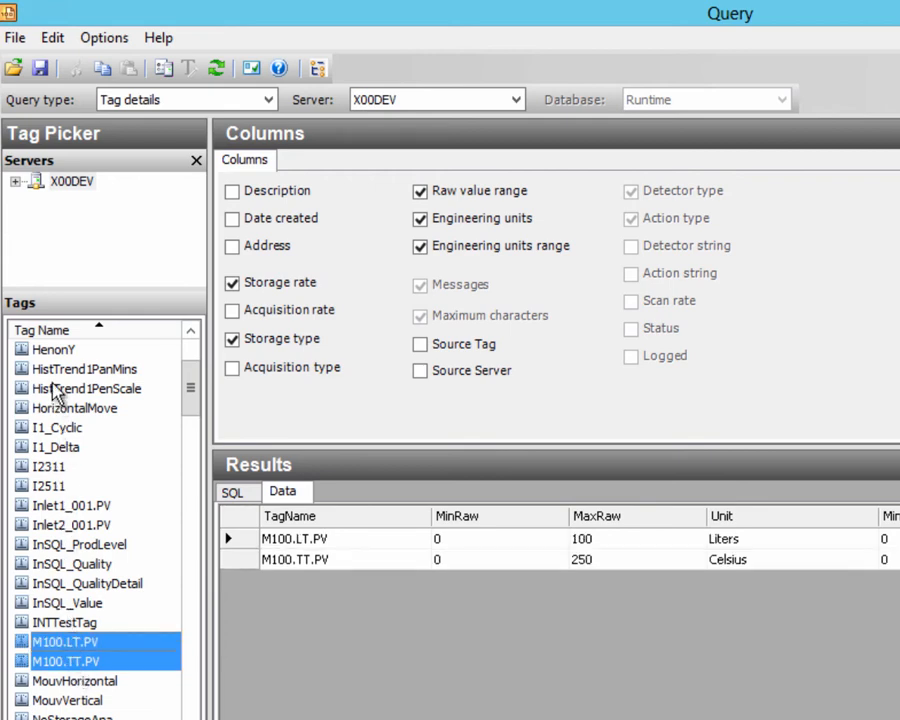
pyautogui.keyDown('ctrl'); pyautogui.click(56, 352); pyautogui.keyUp('ctrl')
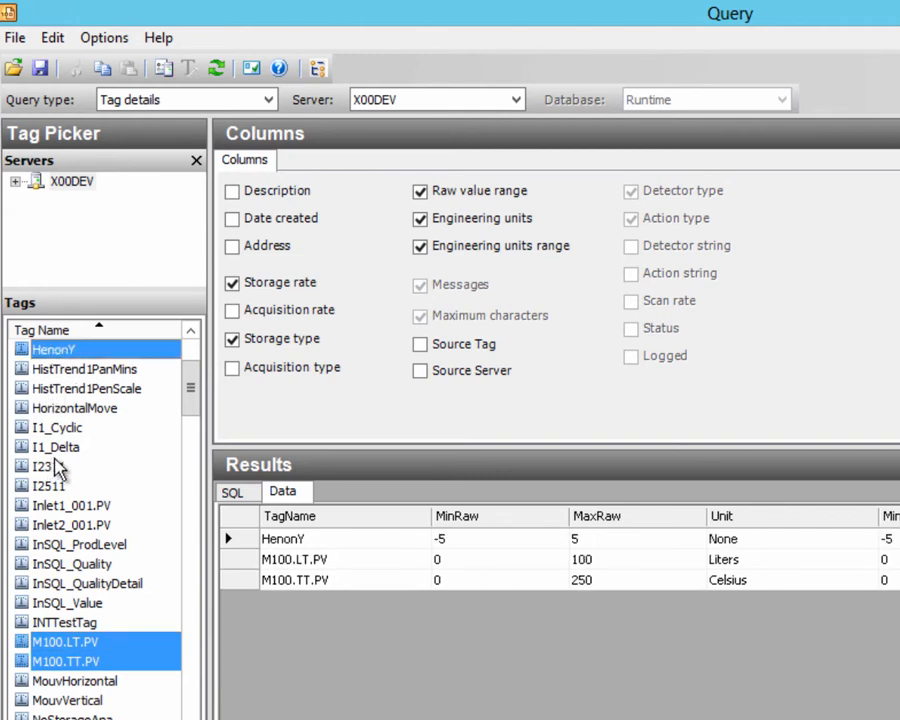
pyautogui.keyDown('ctrl'); pyautogui.click(38, 466); pyautogui.keyUp('ctrl')
pyautogui.keyDown('ctrl'); pyautogui.click(68, 527); pyautogui.keyUp('ctrl')
pyautogui.keyDown('ctrl'); pyautogui.click(40, 583); pyautogui.keyUp('ctrl')
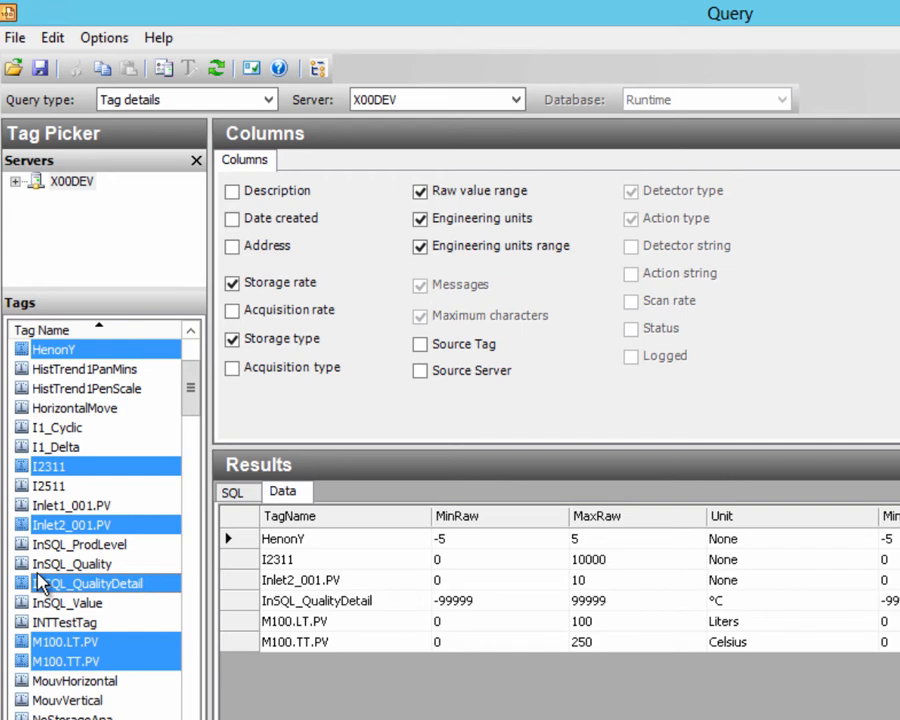
# - Show the query's SQL statement and include the Description column in it
pyautogui.click(233, 495)
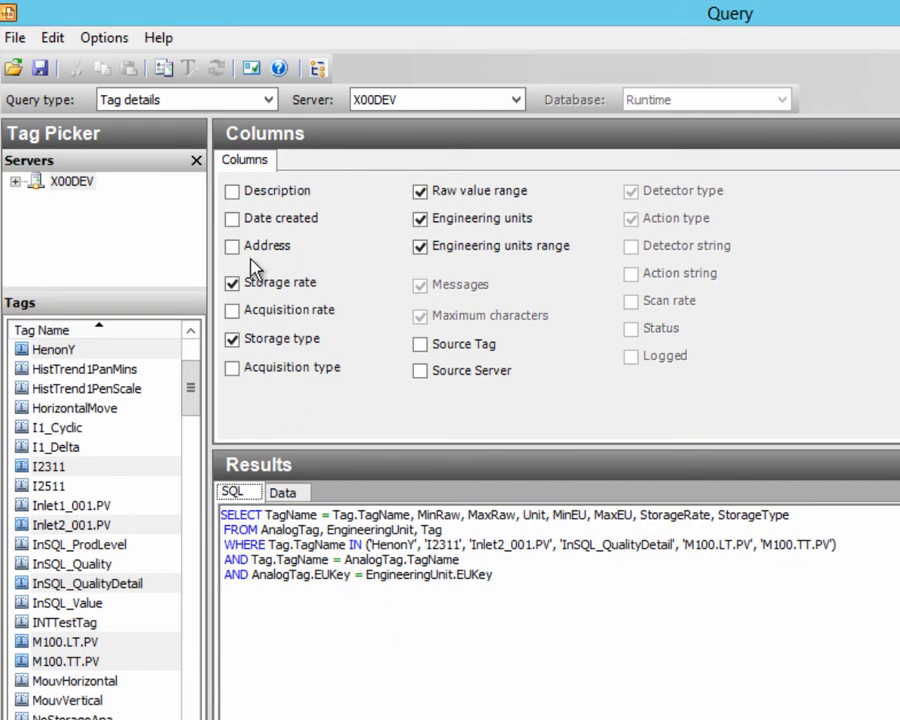
pyautogui.click(232, 193)
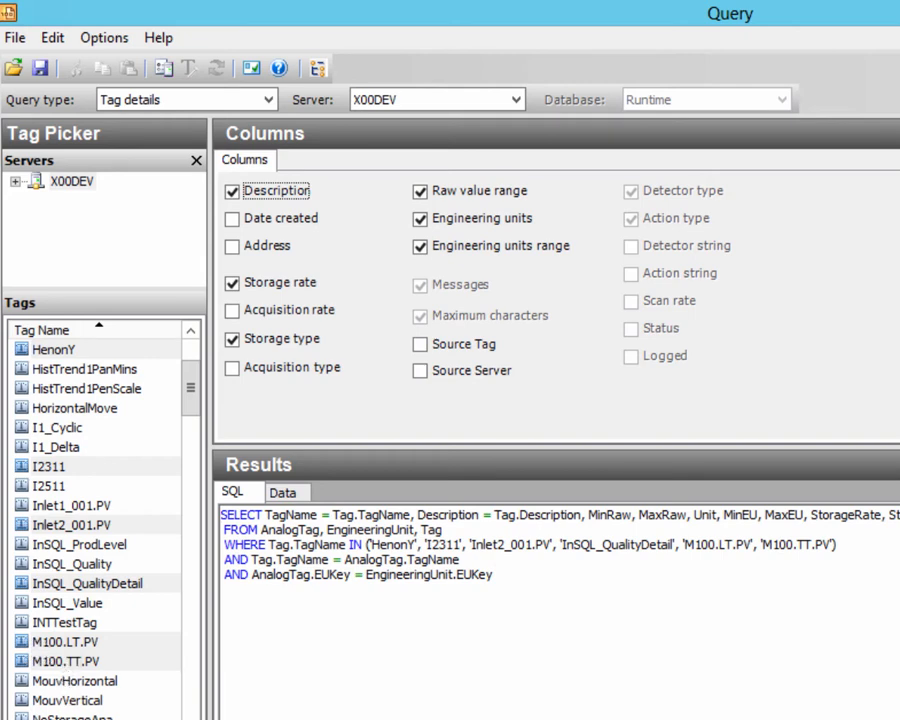
# - Change the queried tags to Object, M100.LT.PV, M100.TT.PV, INTTestTag, InSQL_QualityDetail, Inlet2_001.PV and I2511, and display the result data
pyautogui.click(70, 719)
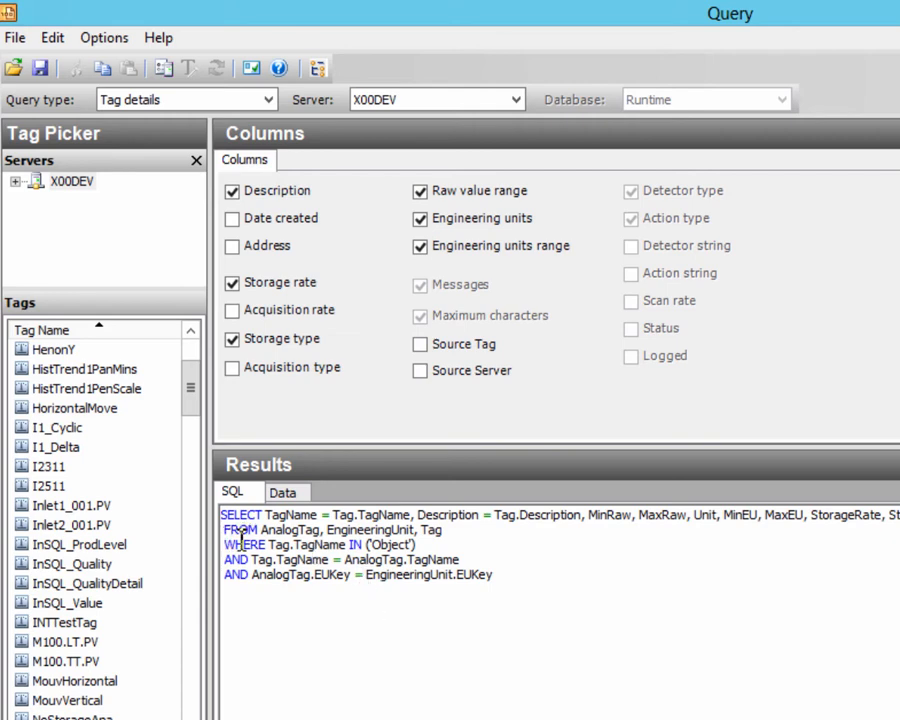
pyautogui.moveTo(228, 538); pyautogui.dragTo(416, 546)
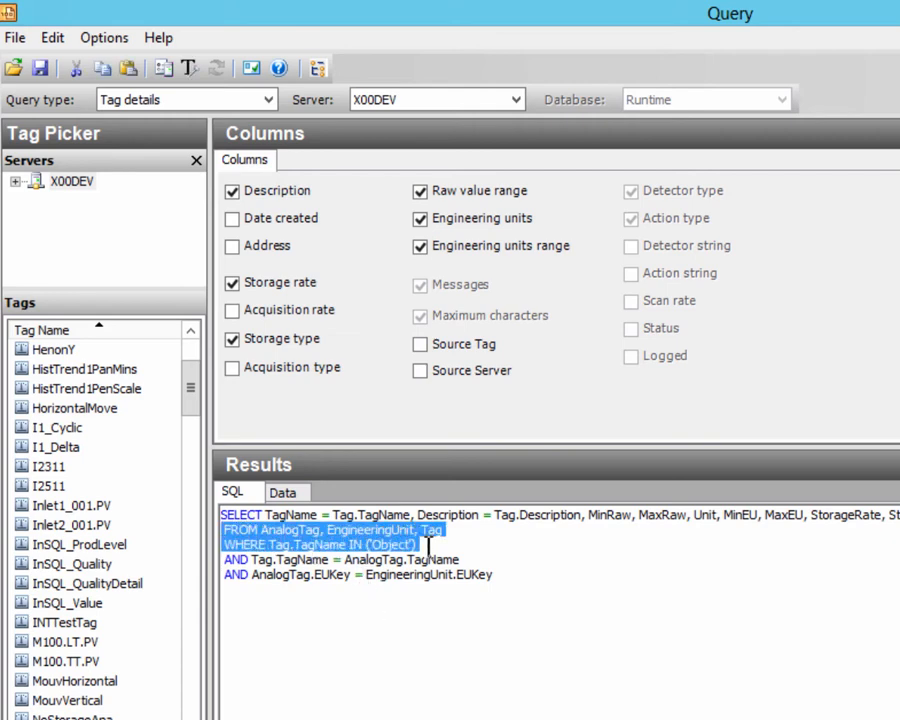
pyautogui.click(520, 648)
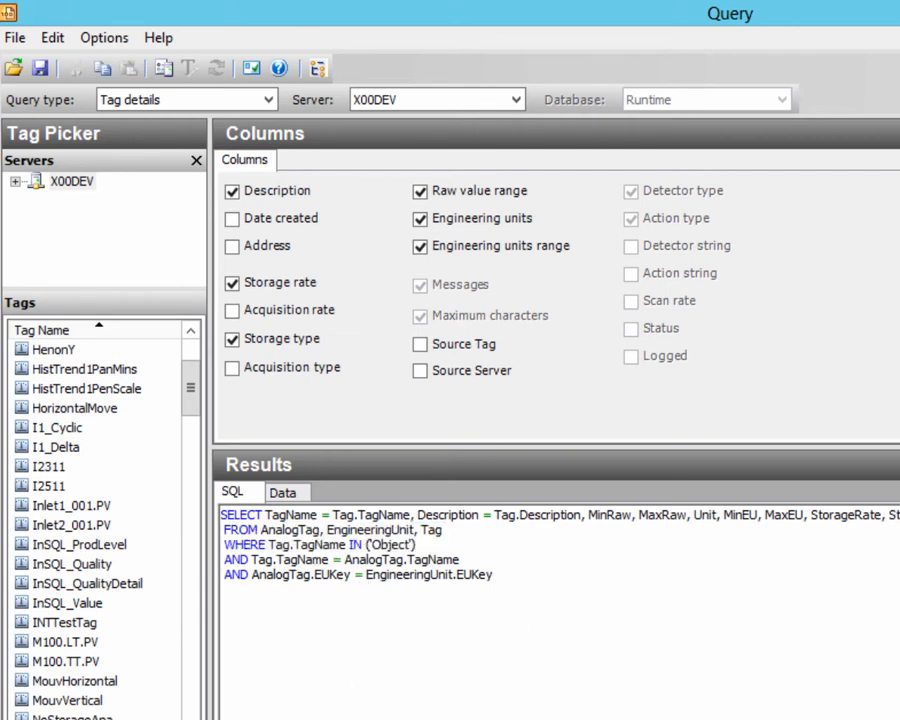
pyautogui.keyDown('ctrl'); pyautogui.click(60, 642); pyautogui.keyUp('ctrl')
pyautogui.keyDown('ctrl'); pyautogui.click(55, 662); pyautogui.keyUp('ctrl')
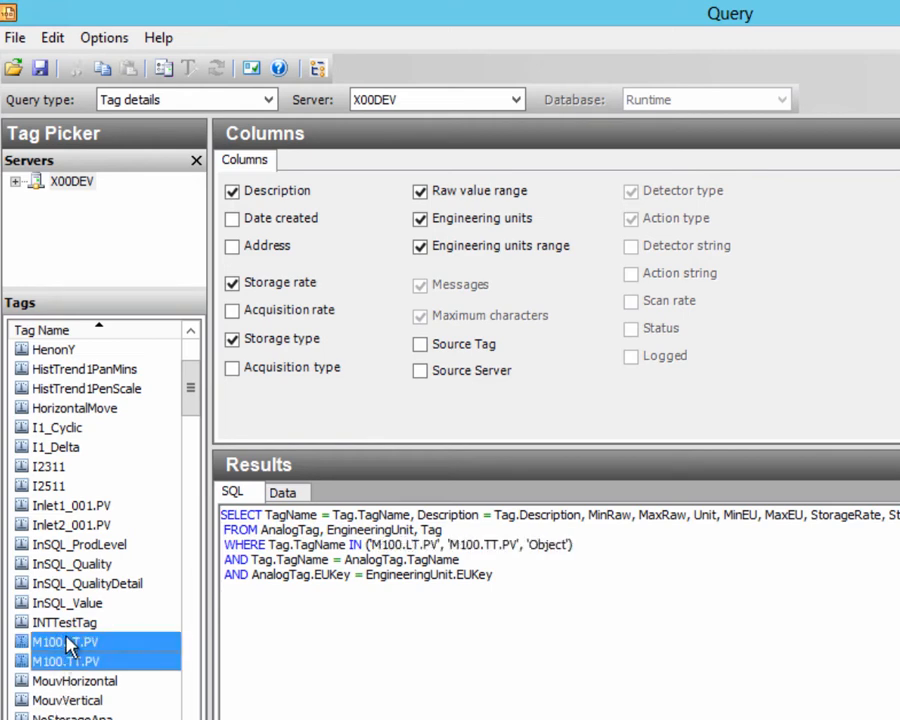
pyautogui.keyDown('ctrl'); pyautogui.click(56, 622); pyautogui.keyUp('ctrl')
pyautogui.keyDown('ctrl'); pyautogui.click(62, 584); pyautogui.keyUp('ctrl')
pyautogui.keyDown('ctrl'); pyautogui.click(68, 525); pyautogui.keyUp('ctrl')
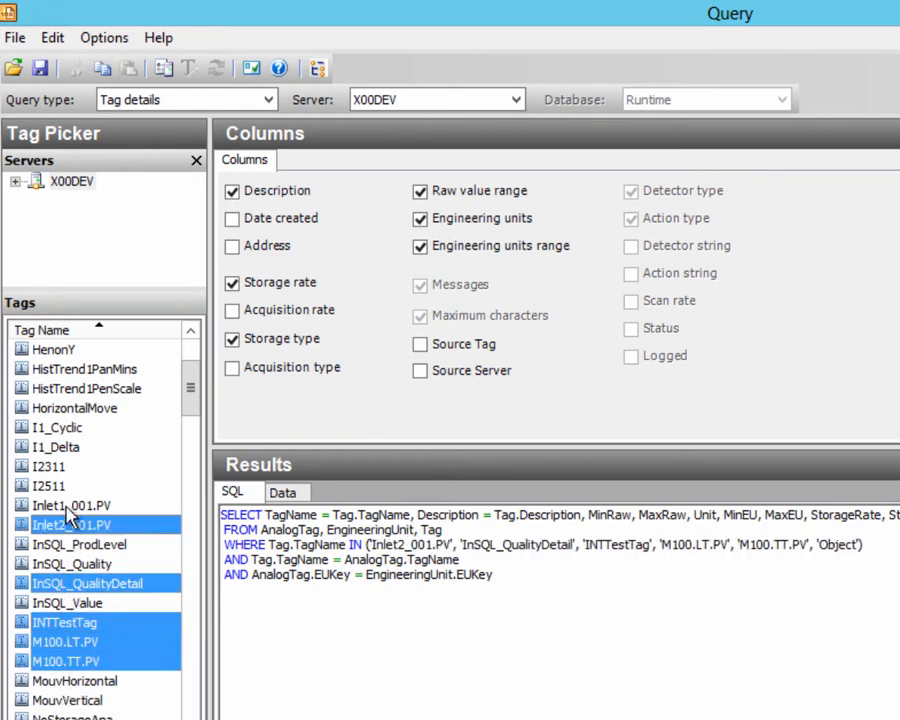
pyautogui.keyDown('ctrl'); pyautogui.click(68, 486); pyautogui.keyUp('ctrl')
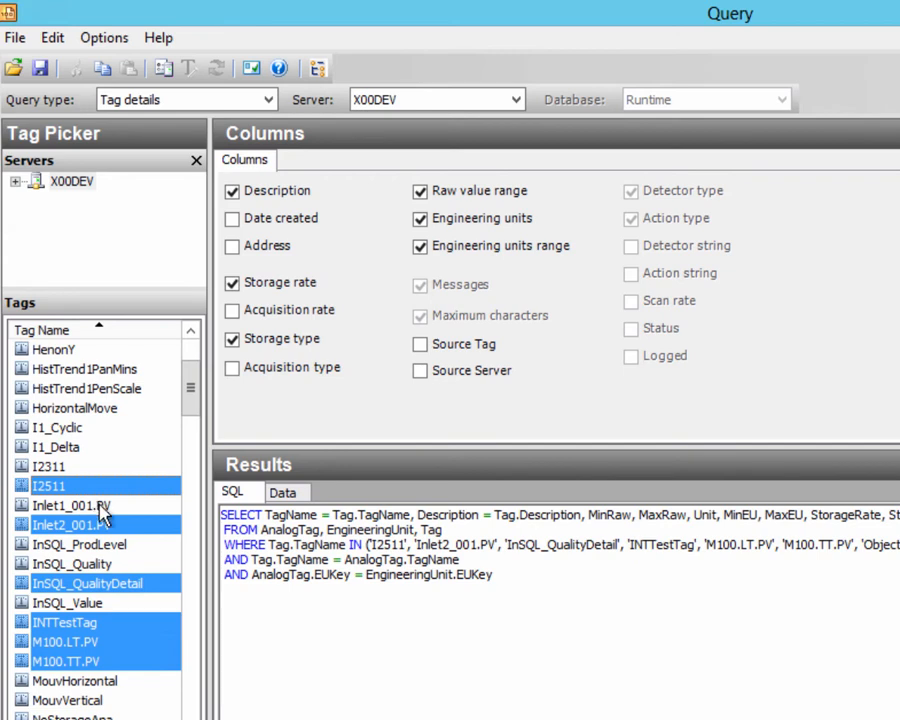
pyautogui.click(284, 493)
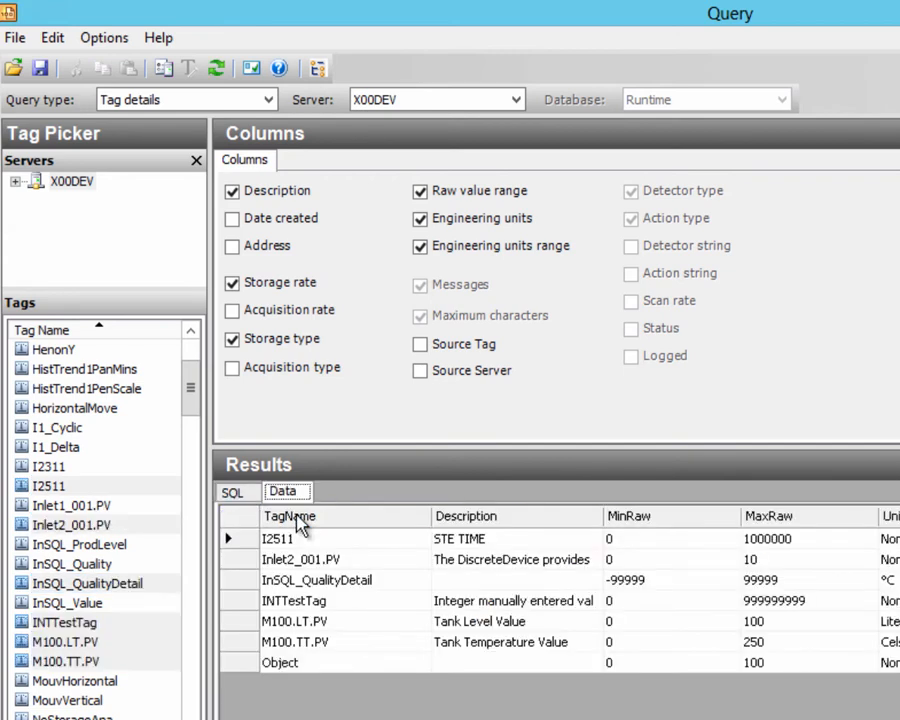
# - Select only the tag M100.LT.PV and change the query type to Aggregate values
pyautogui.click(64, 641)
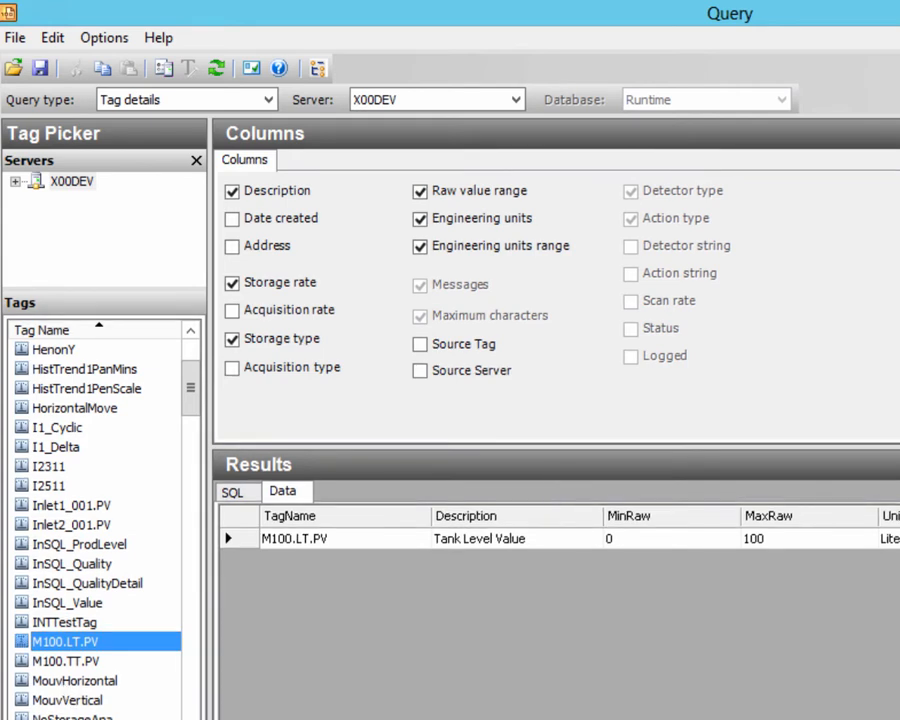
pyautogui.click(268, 100)
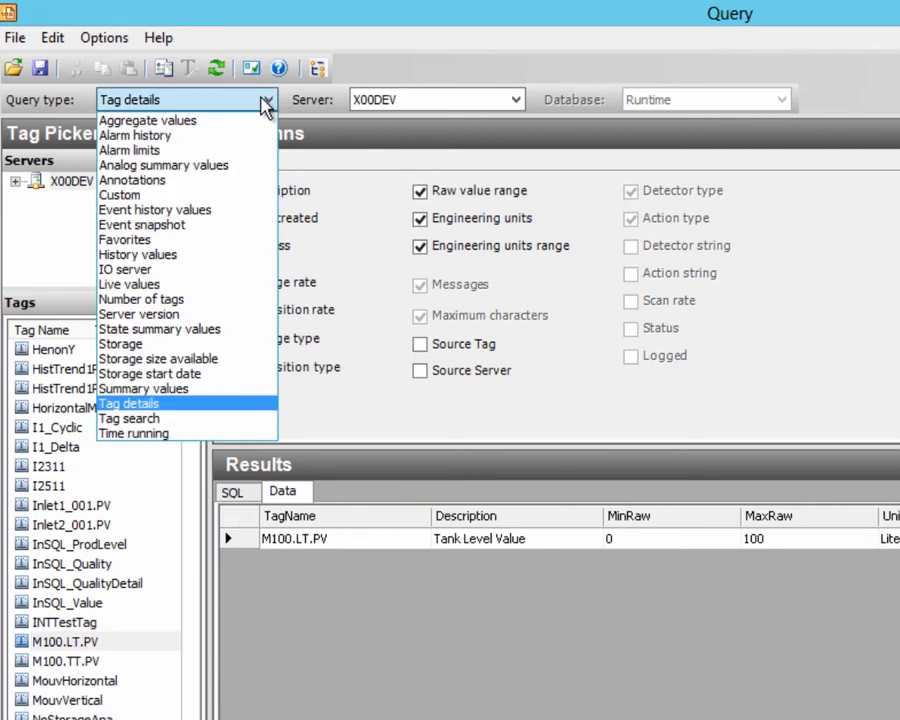
pyautogui.click(249, 120)
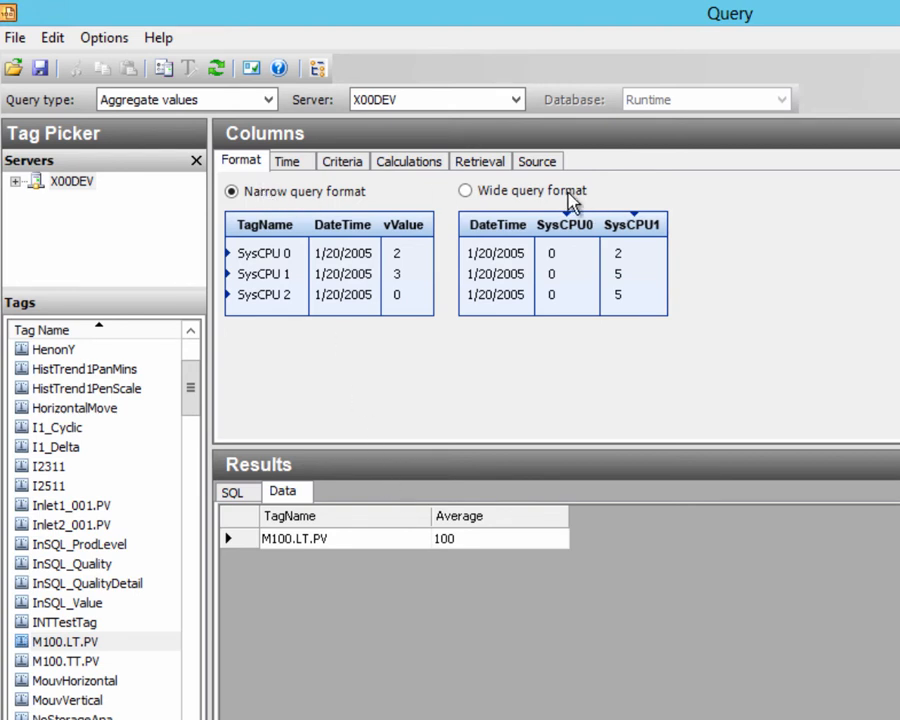
# - Preview the wide and narrow query formats, and review the time and criteria options of the narrow format
pyautogui.click(466, 191)
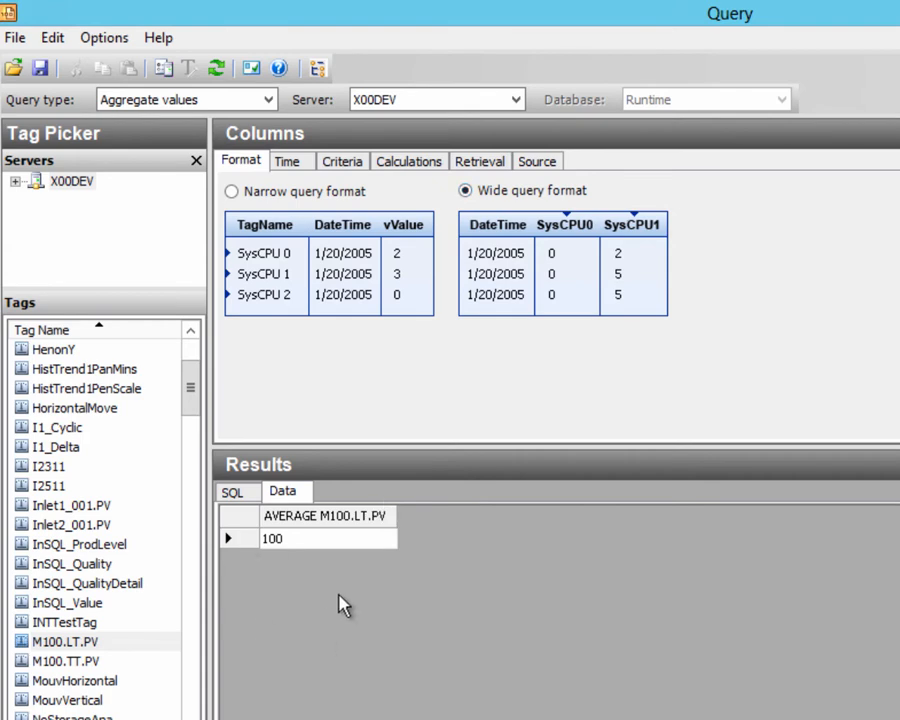
pyautogui.click(233, 192)
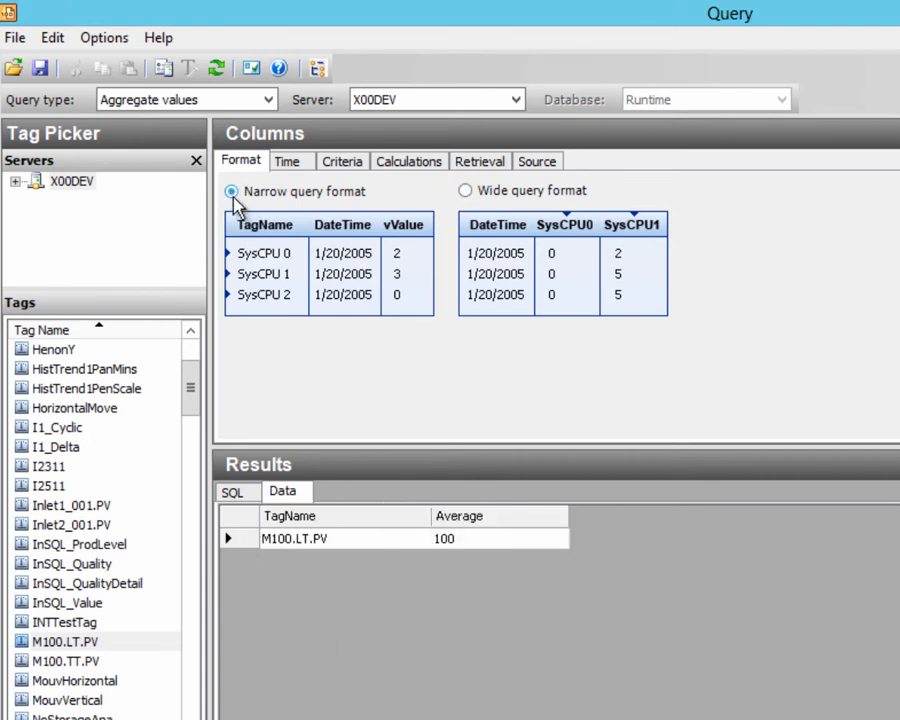
pyautogui.click(290, 164)
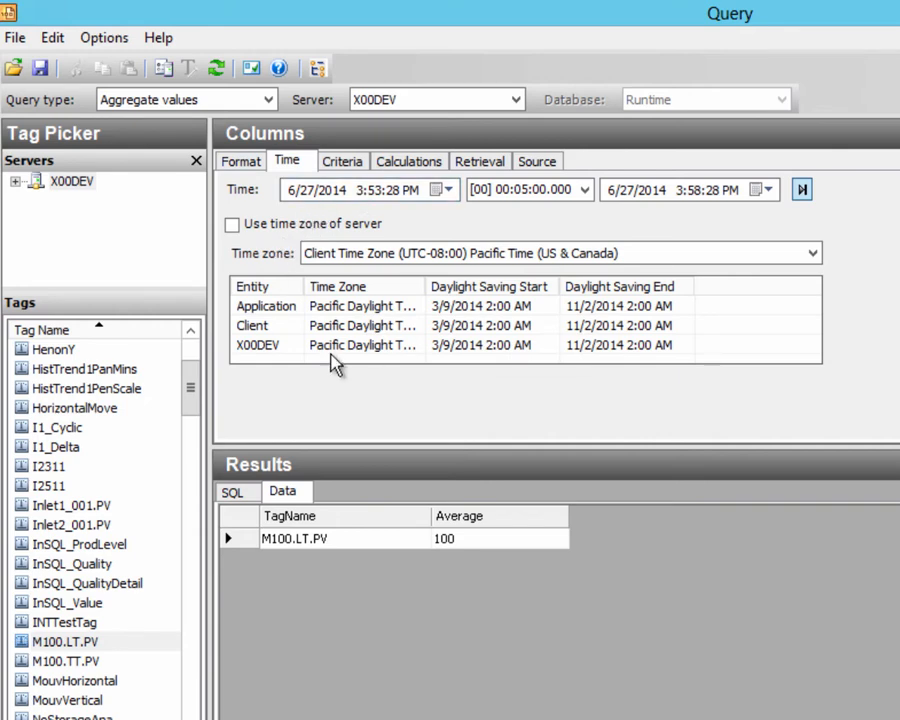
pyautogui.click(341, 163)
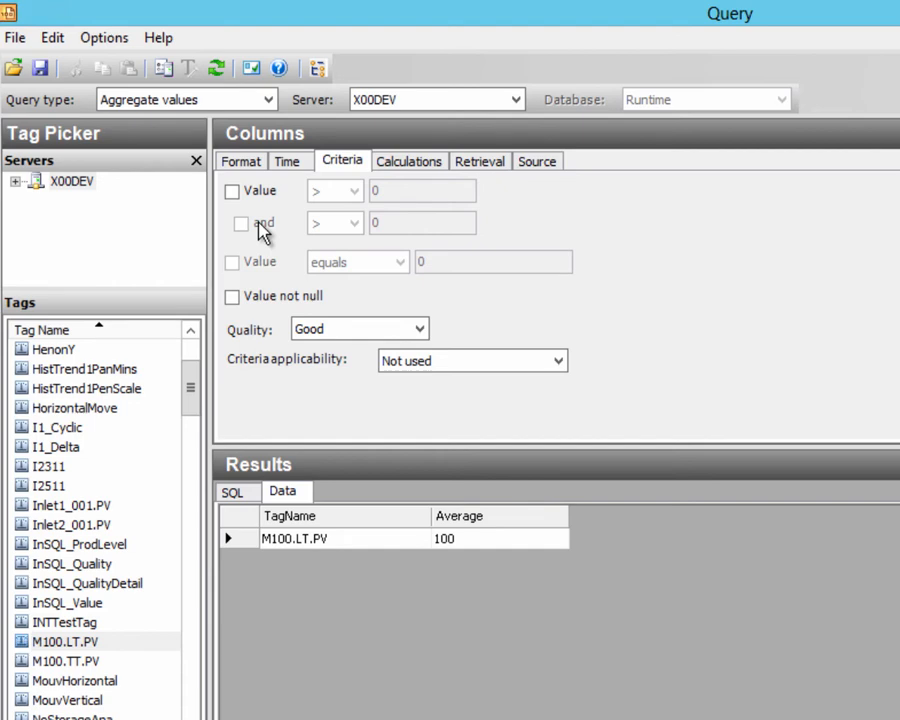
pyautogui.click(249, 163)
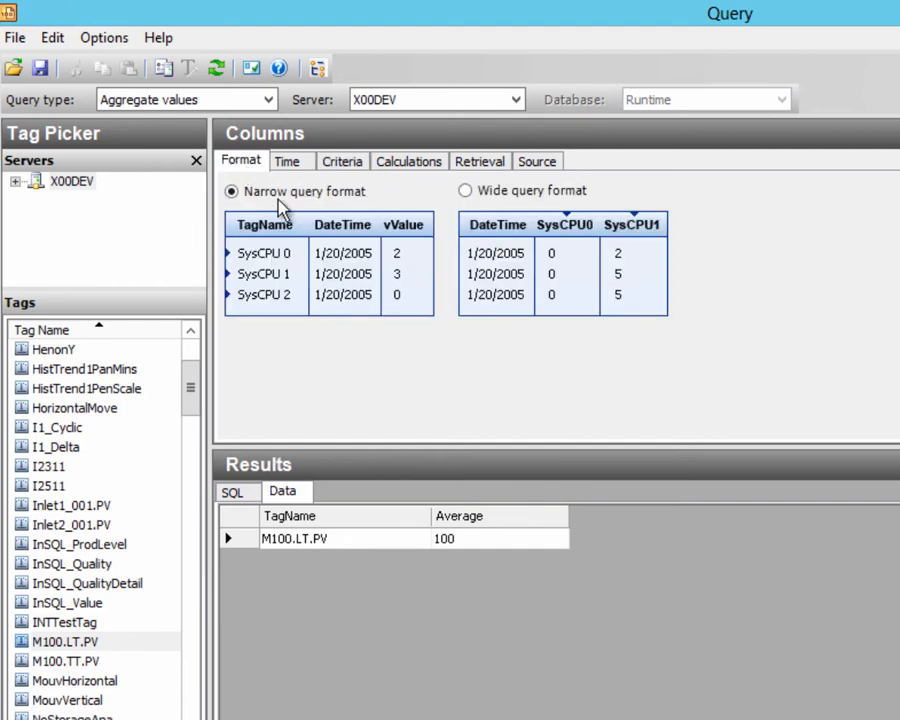
pyautogui.click(340, 162)
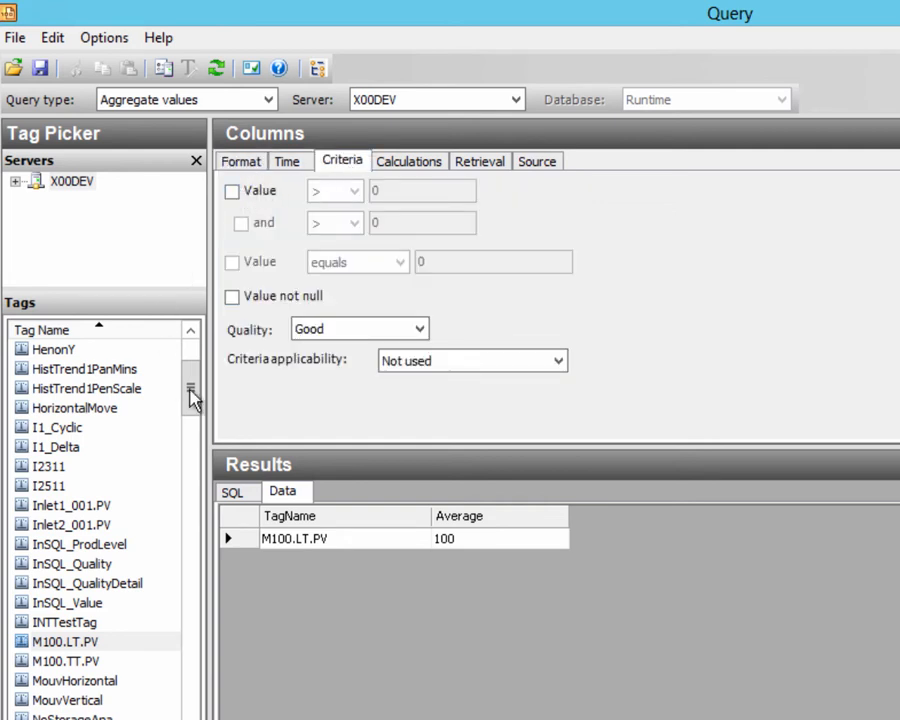
# - Set the aggregate query to the wide query format and review its criteria options
pyautogui.click(239, 167)
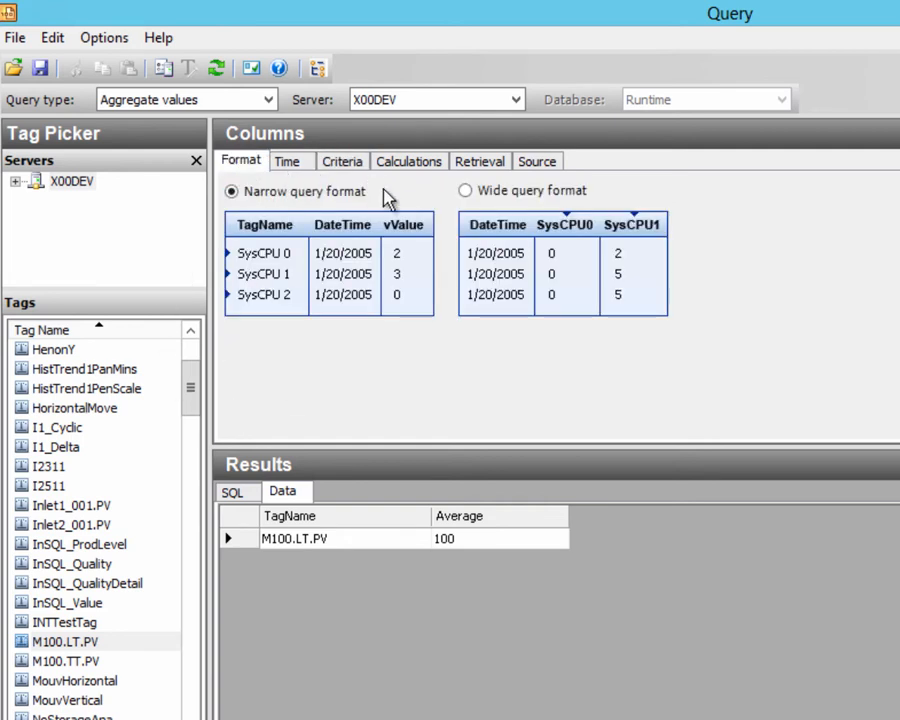
pyautogui.click(465, 191)
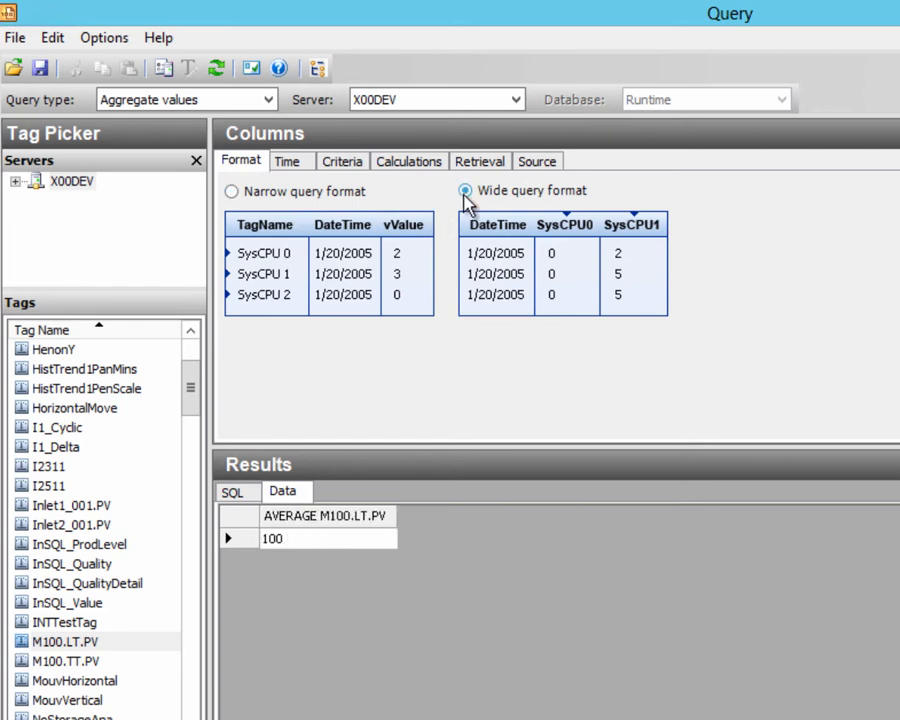
pyautogui.click(352, 167)
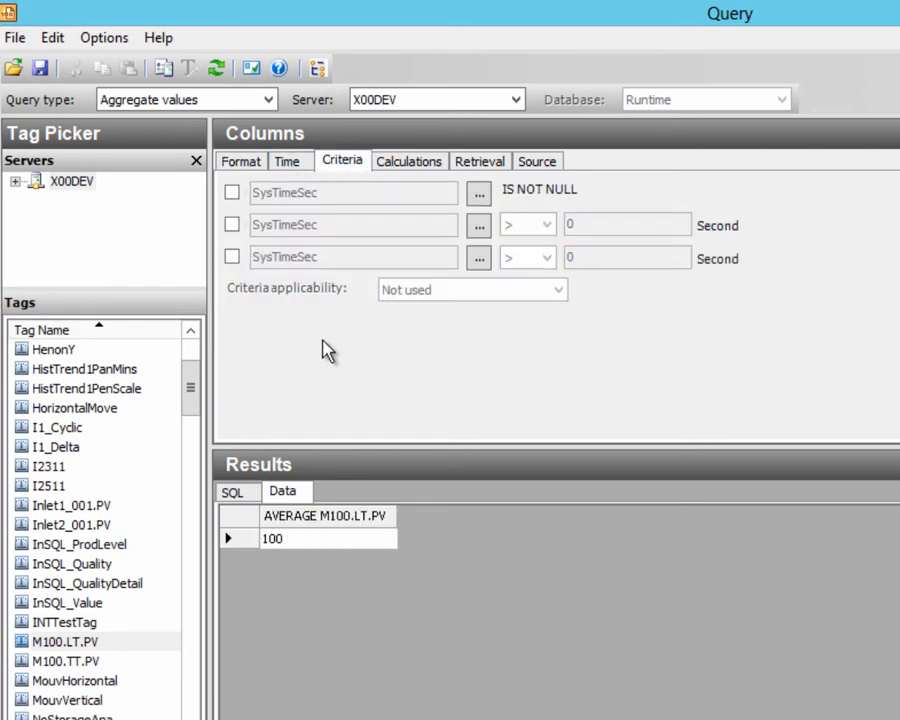
# - Add the Minimum and Maximum calculations to the aggregate query alongside Average
pyautogui.click(405, 165)
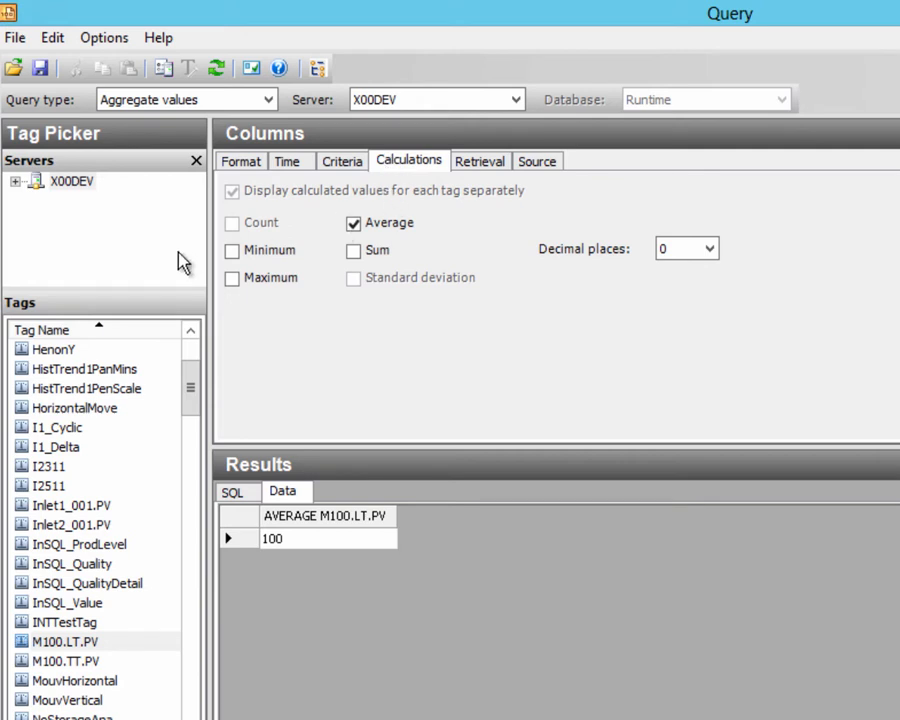
pyautogui.click(234, 252)
pyautogui.click(233, 280)
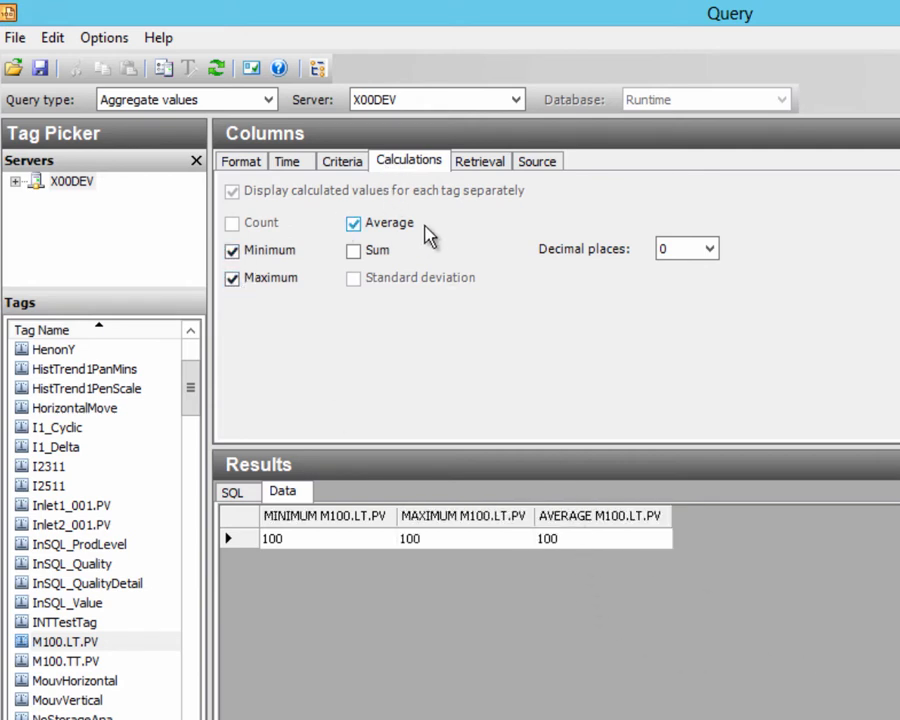
# - Try cyclic values spaced every 1000 milliseconds and Delta retrieval for the aggregate query, and review its source options
pyautogui.click(472, 172)
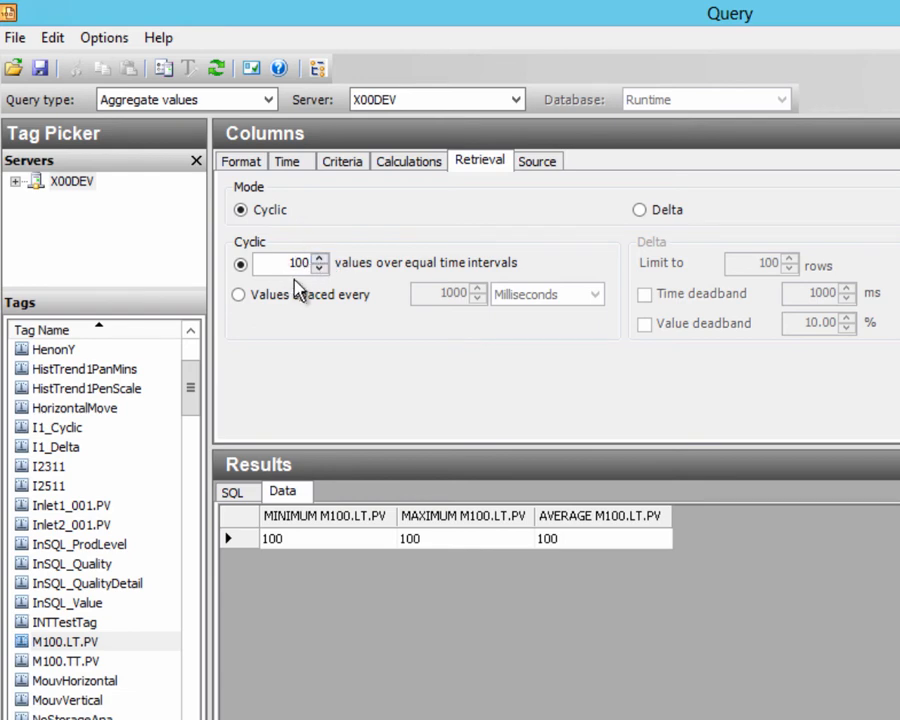
pyautogui.click(239, 297)
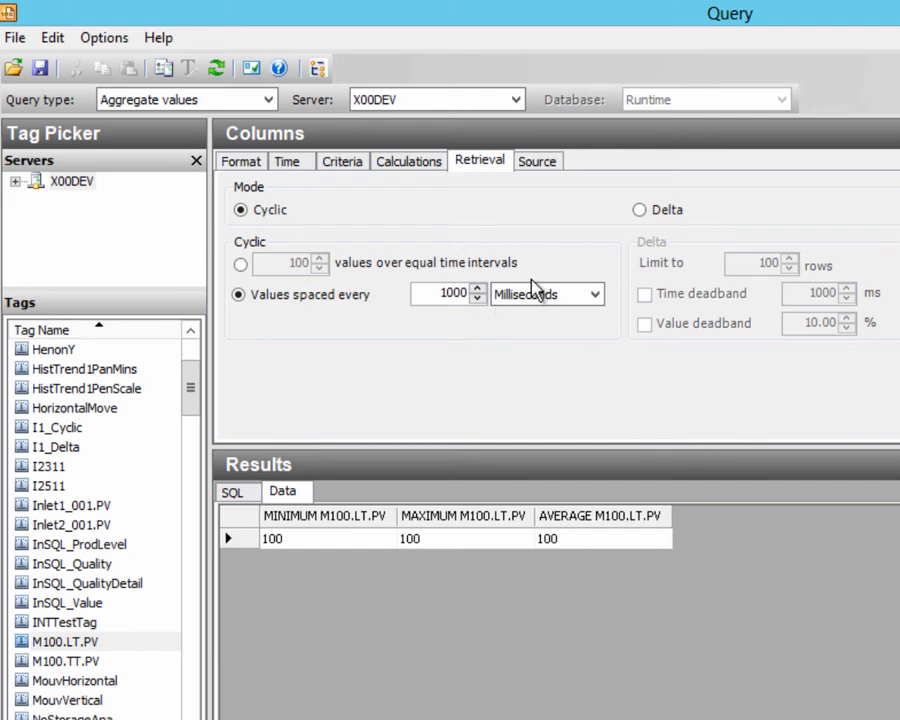
pyautogui.click(641, 210)
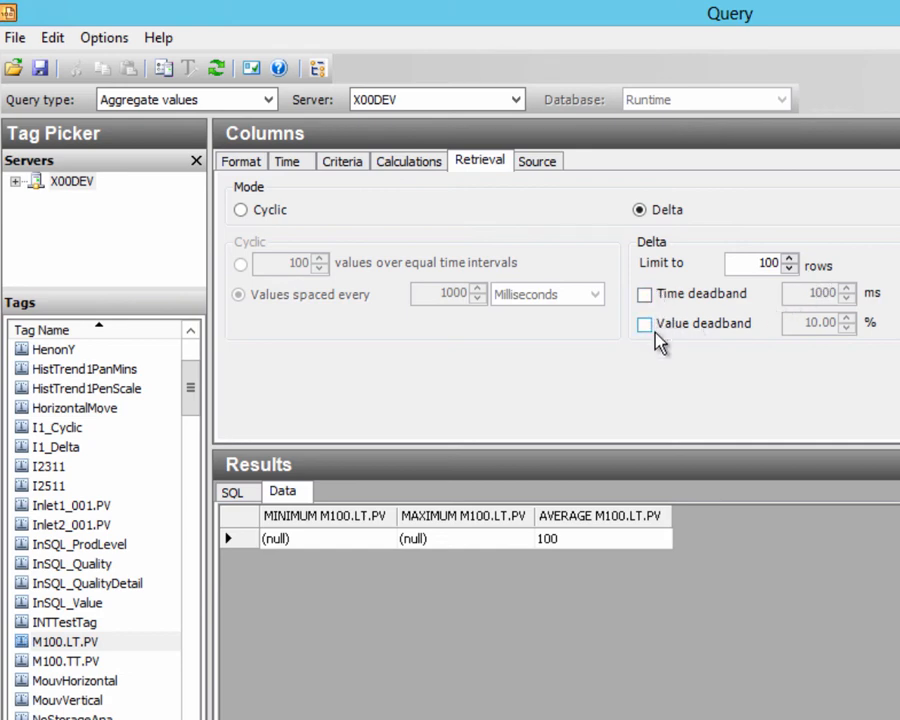
pyautogui.click(533, 162)
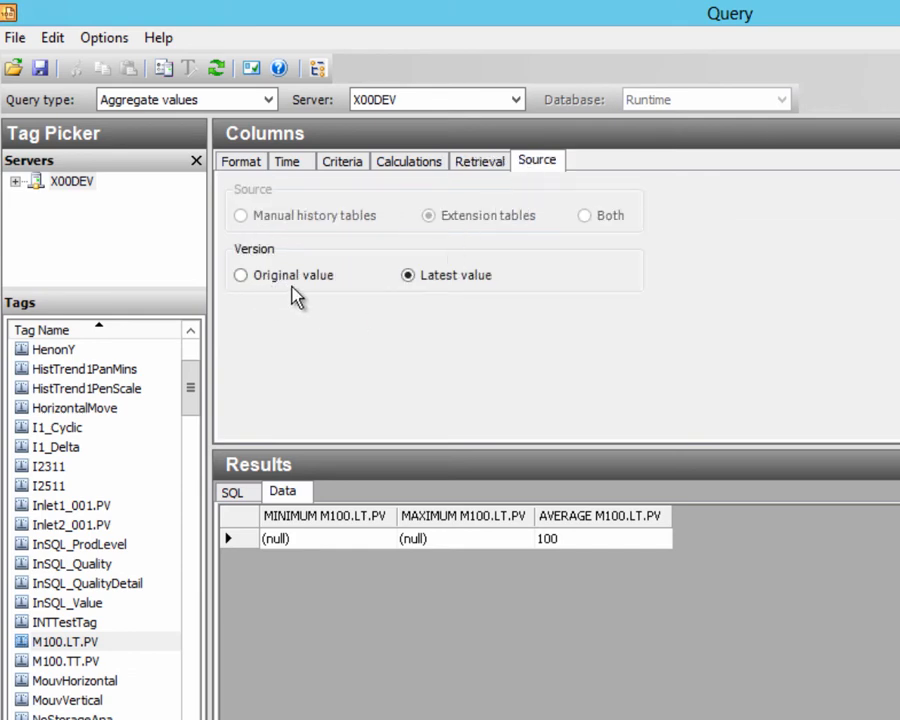
pyautogui.click(241, 164)
# - Change the query type to Alarm history and select the tag ReactTemp
pyautogui.click(266, 99)
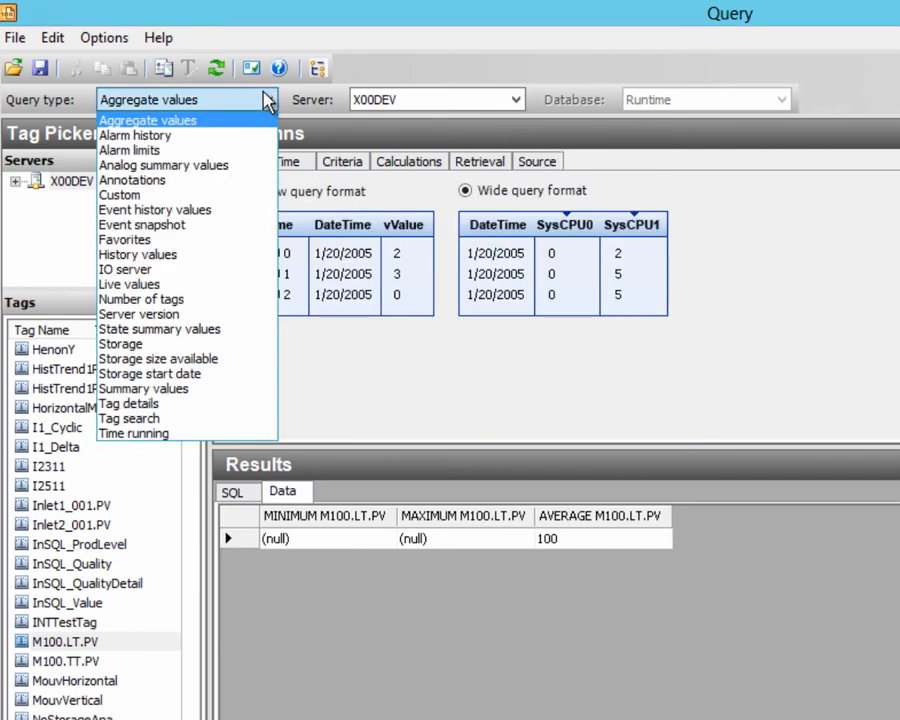
pyautogui.click(146, 135)
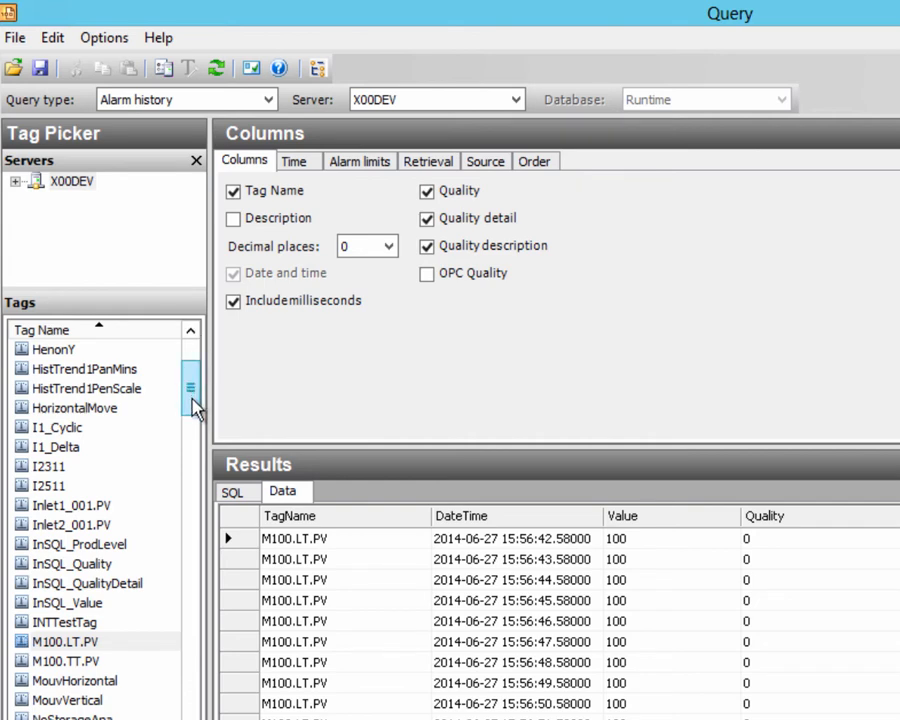
pyautogui.moveTo(192, 412); pyautogui.dragTo(192, 442)
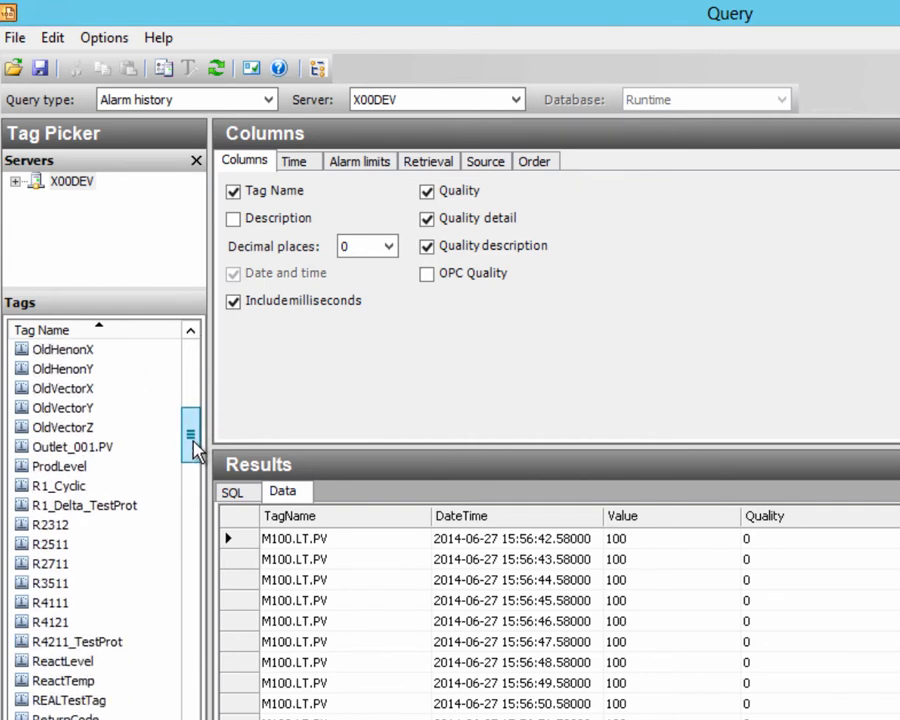
pyautogui.click(40, 681)
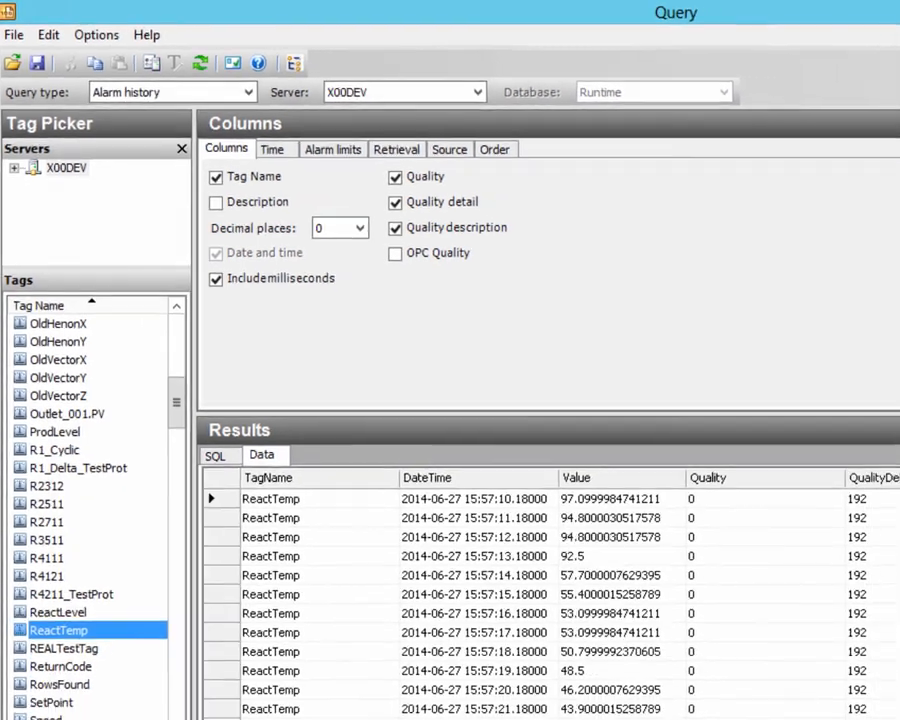
pyautogui.click(404, 655)
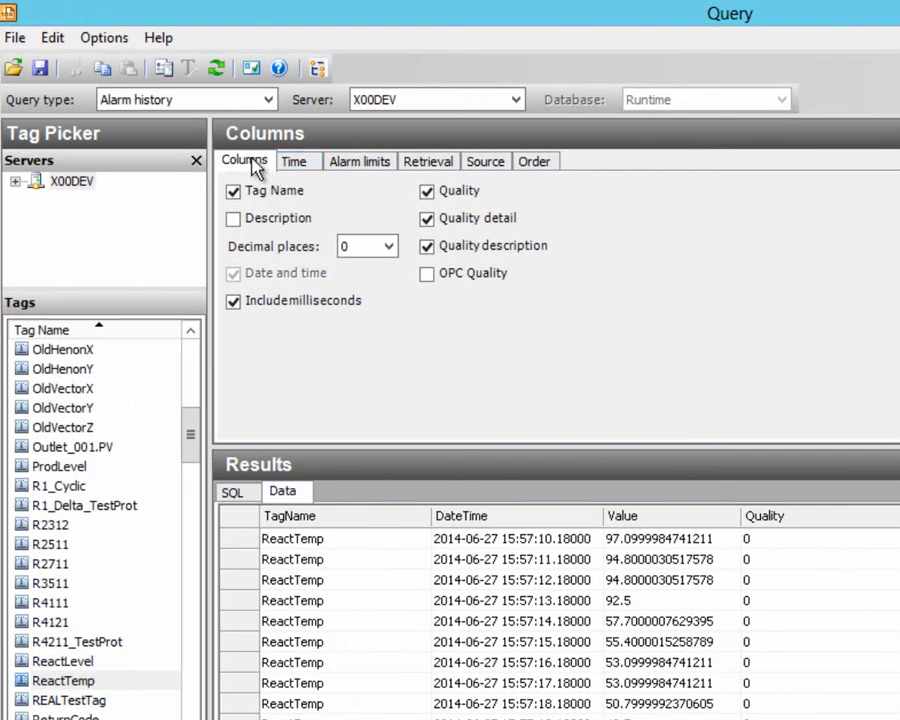
# - Check the column and time options of the alarm history query and enable the use of alarm limits
pyautogui.click(233, 218)
pyautogui.click(233, 218)
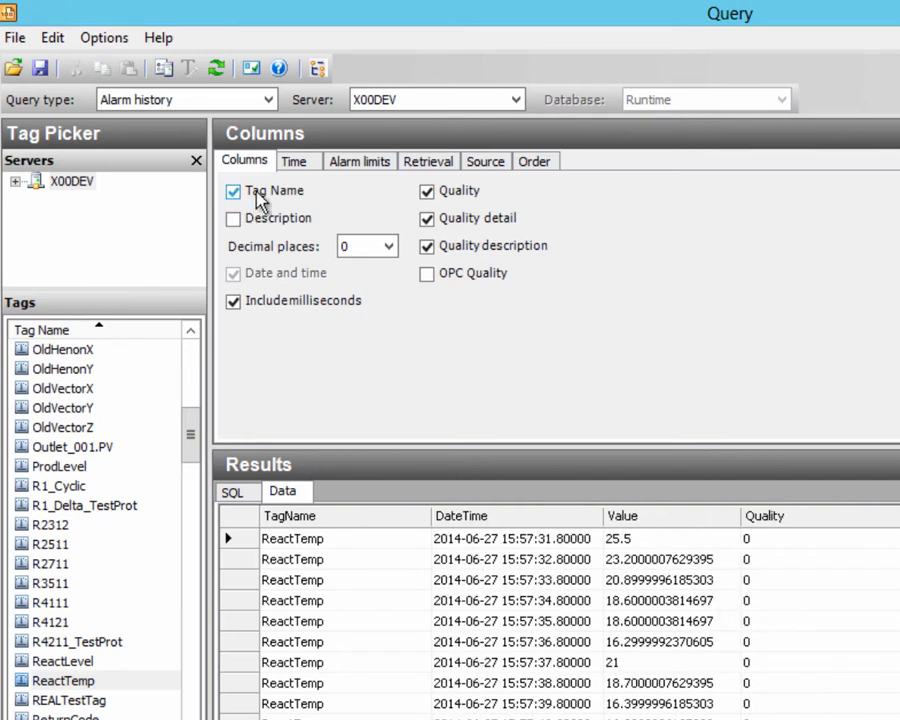
pyautogui.click(293, 161)
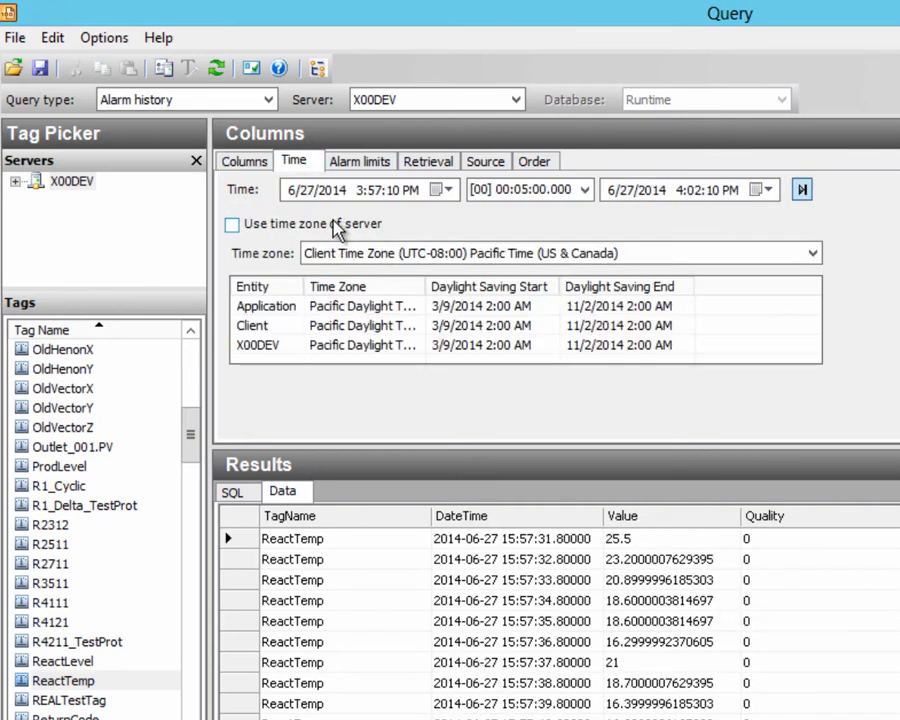
pyautogui.click(347, 168)
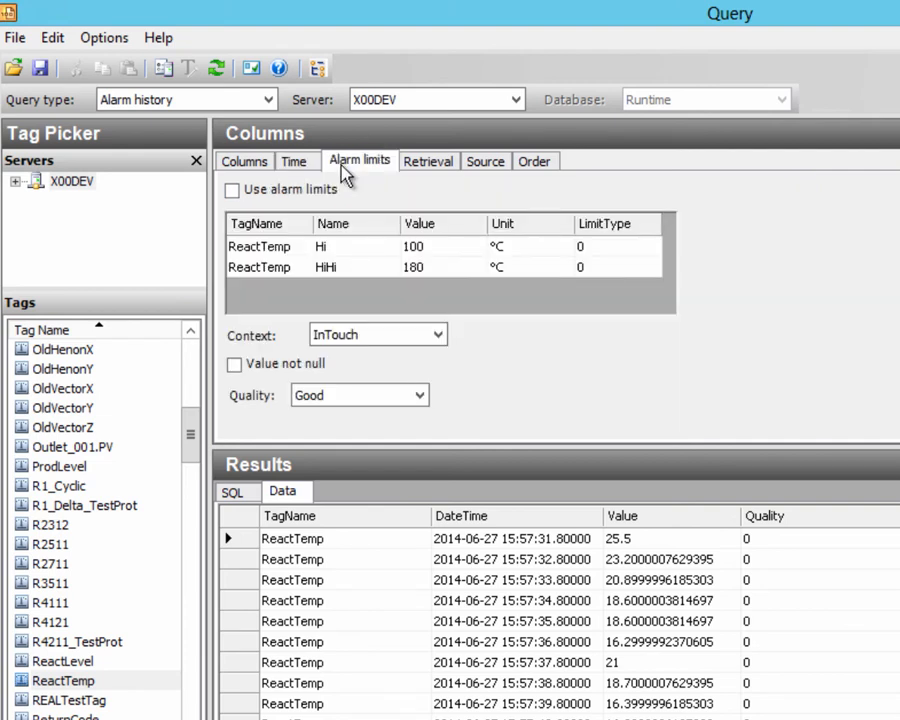
pyautogui.click(232, 191)
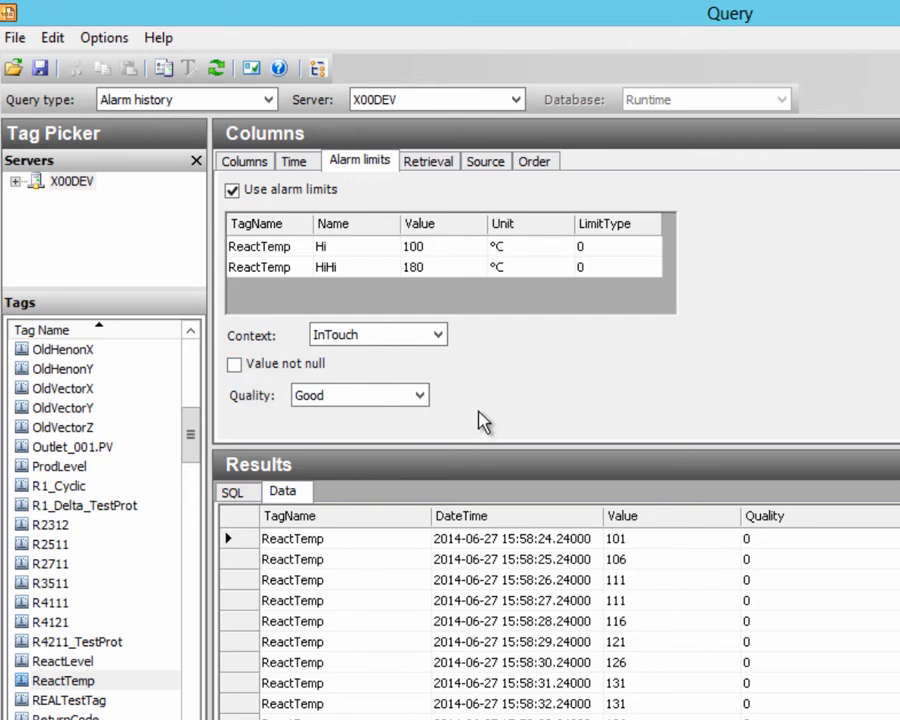
# - Review the quality choices and the retrieval, source and order options of the alarm history query
pyautogui.click(419, 398)
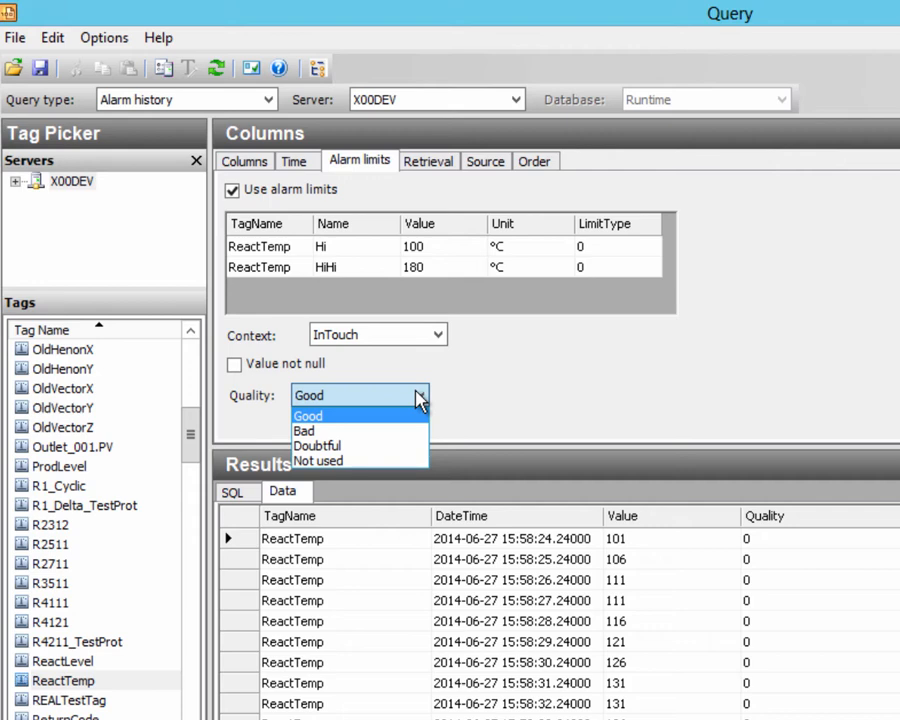
pyautogui.click(419, 398)
pyautogui.click(430, 165)
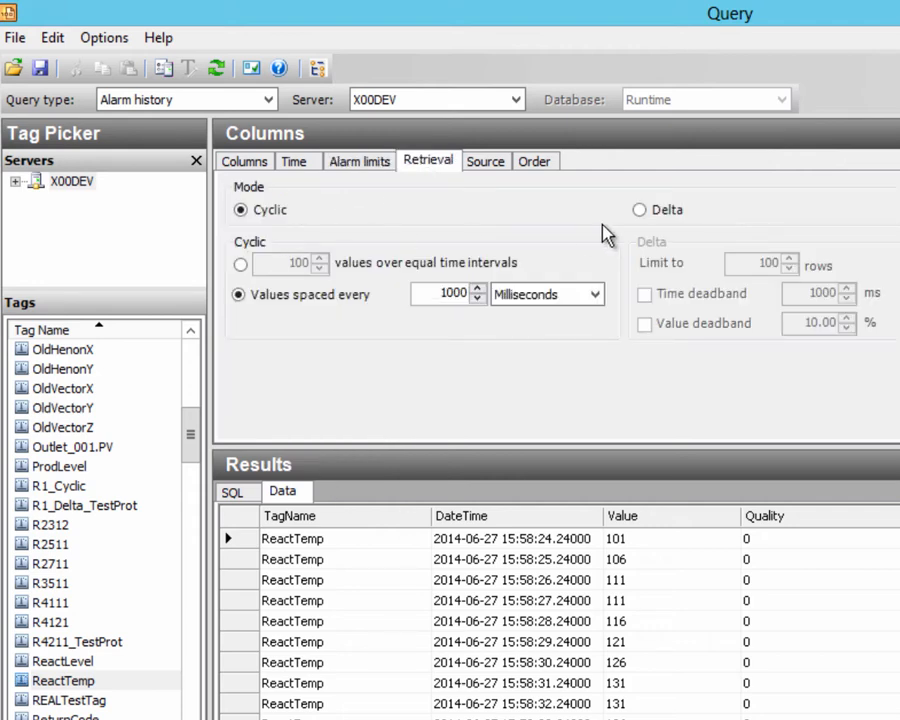
pyautogui.click(480, 168)
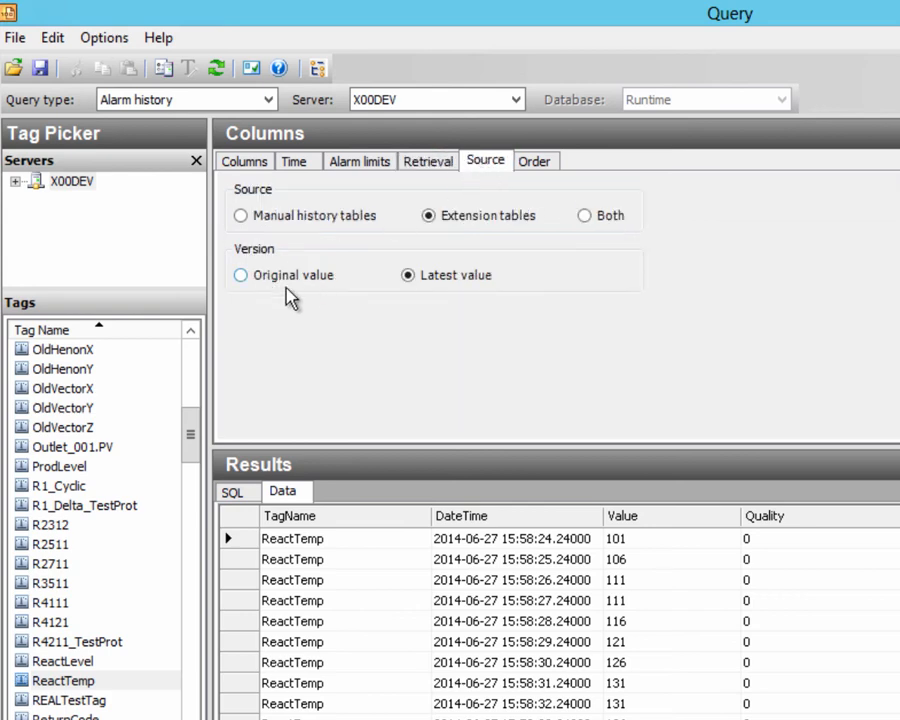
pyautogui.click(536, 166)
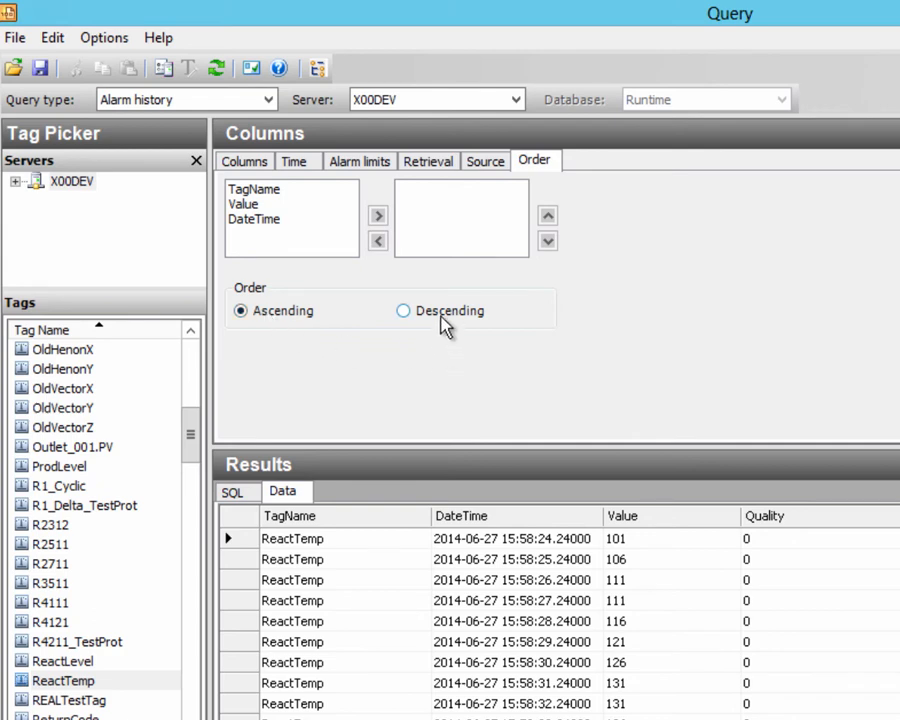
pyautogui.click(254, 163)
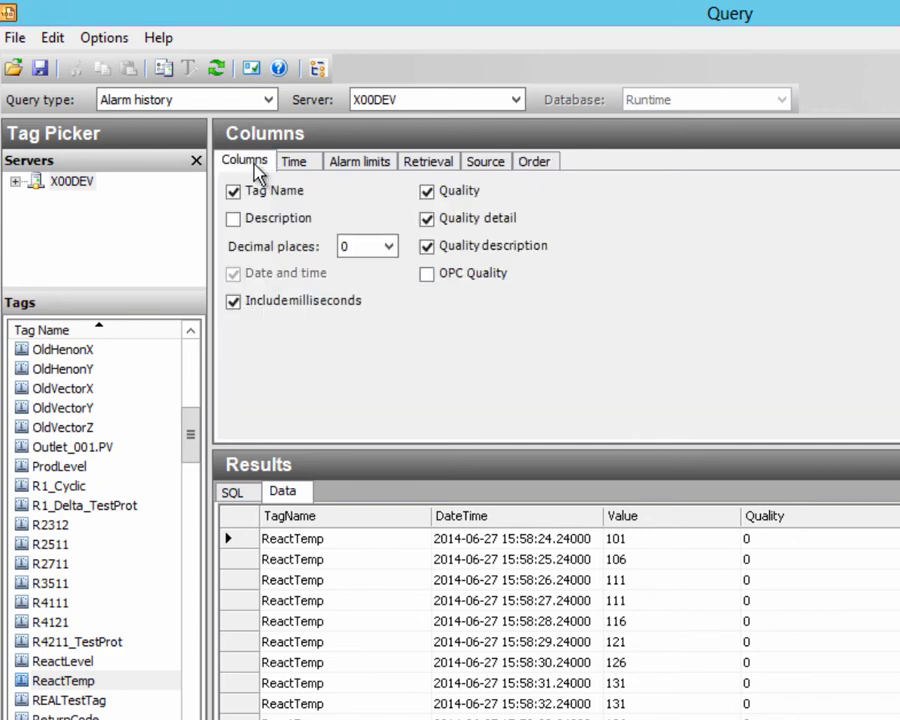
# - Change the query type to Alarm limits and inspect the Hi and HiHi rows for ReactTemp
pyautogui.click(266, 100)
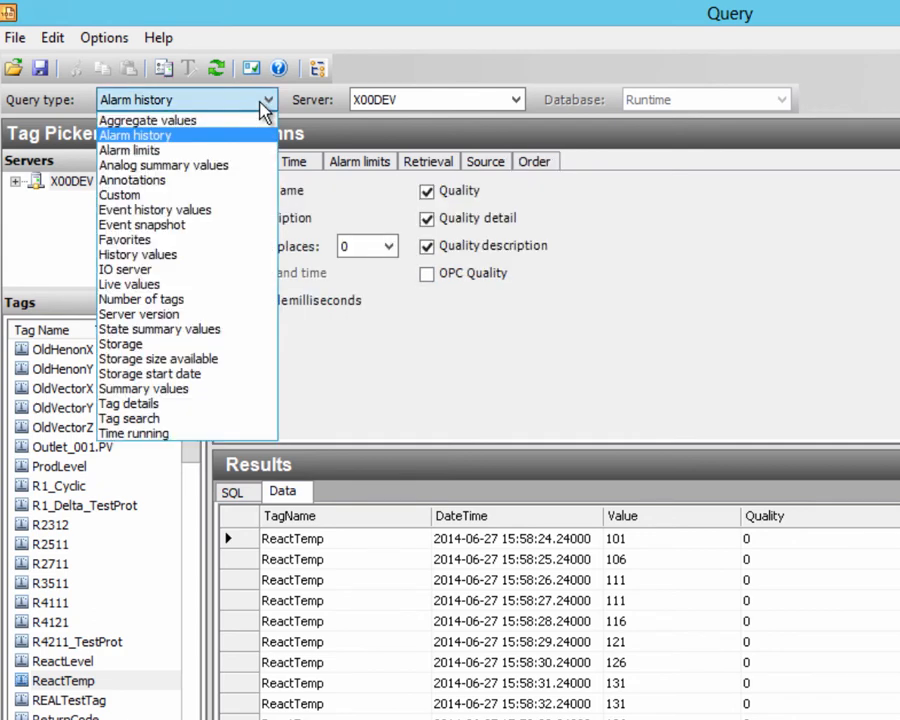
pyautogui.click(173, 150)
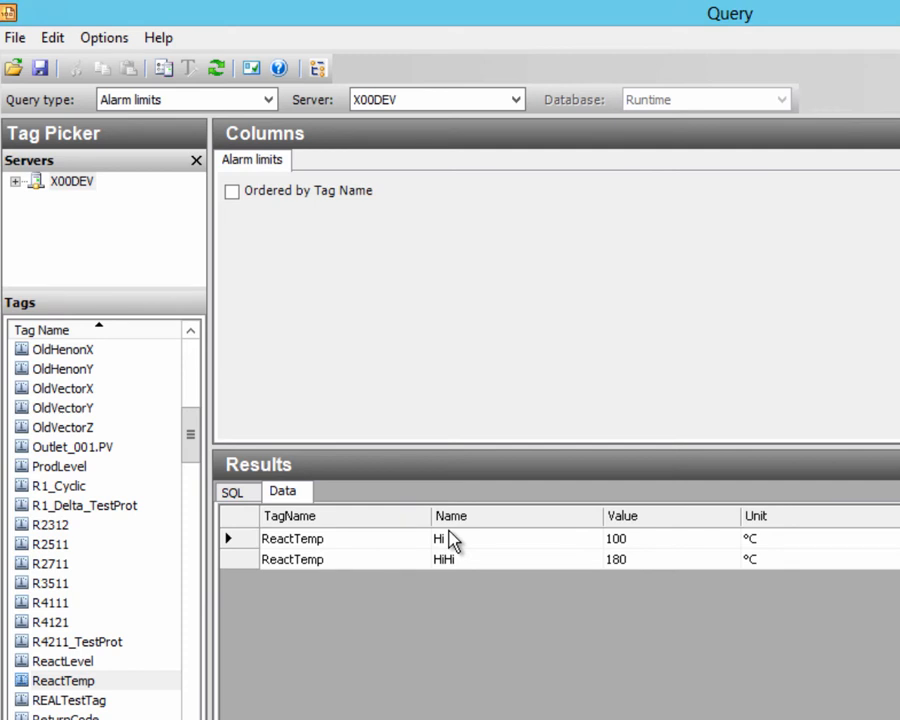
pyautogui.click(350, 541)
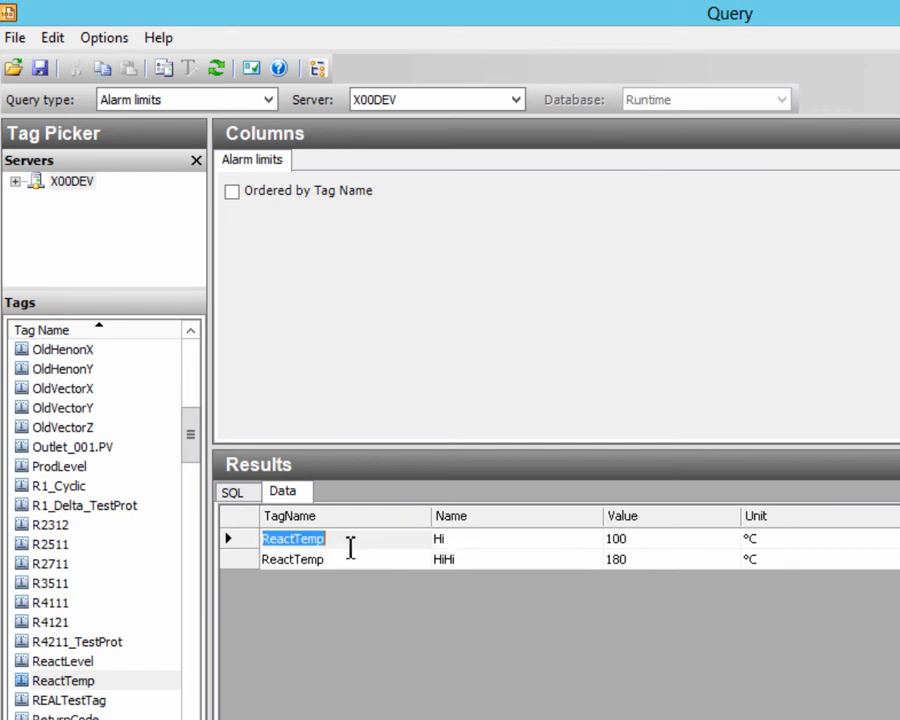
pyautogui.click(458, 559)
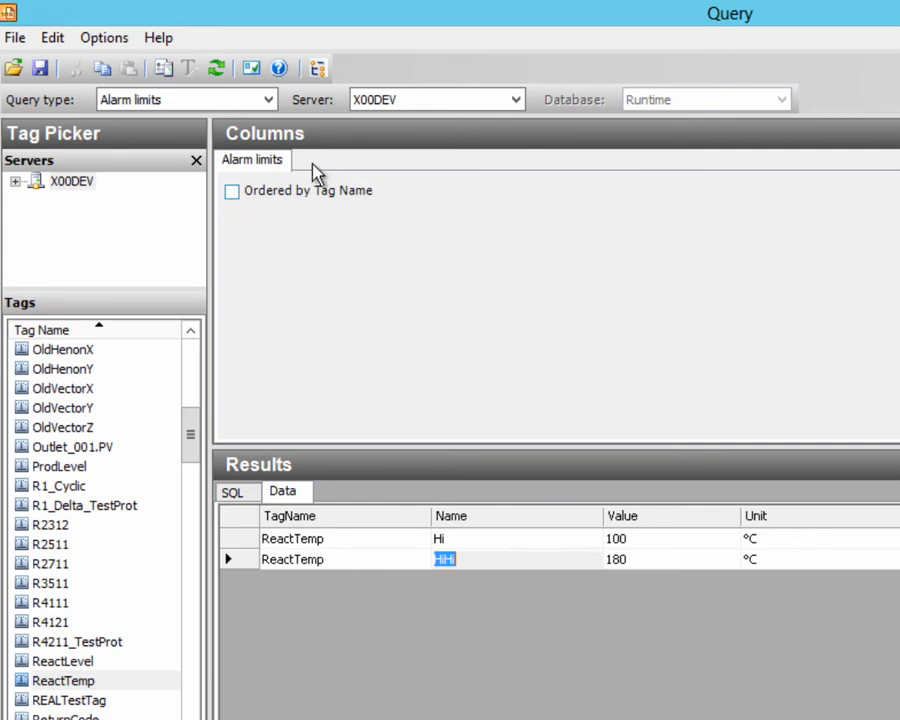
# - Change the query type to Analog summary values and add the First, Last, ValueCount and wwVersion columns
pyautogui.click(262, 100)
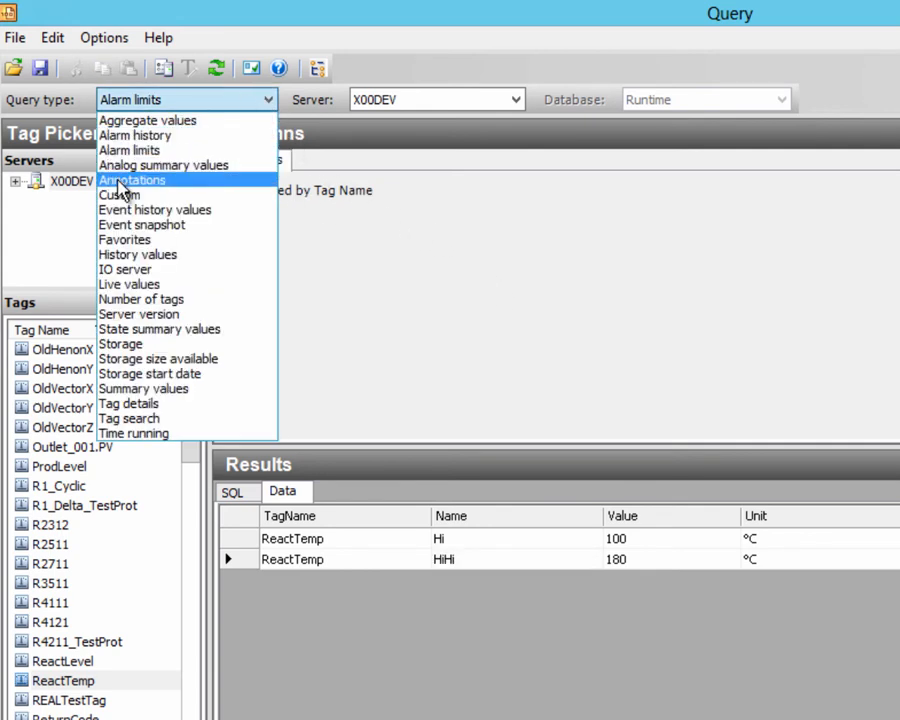
pyautogui.click(124, 166)
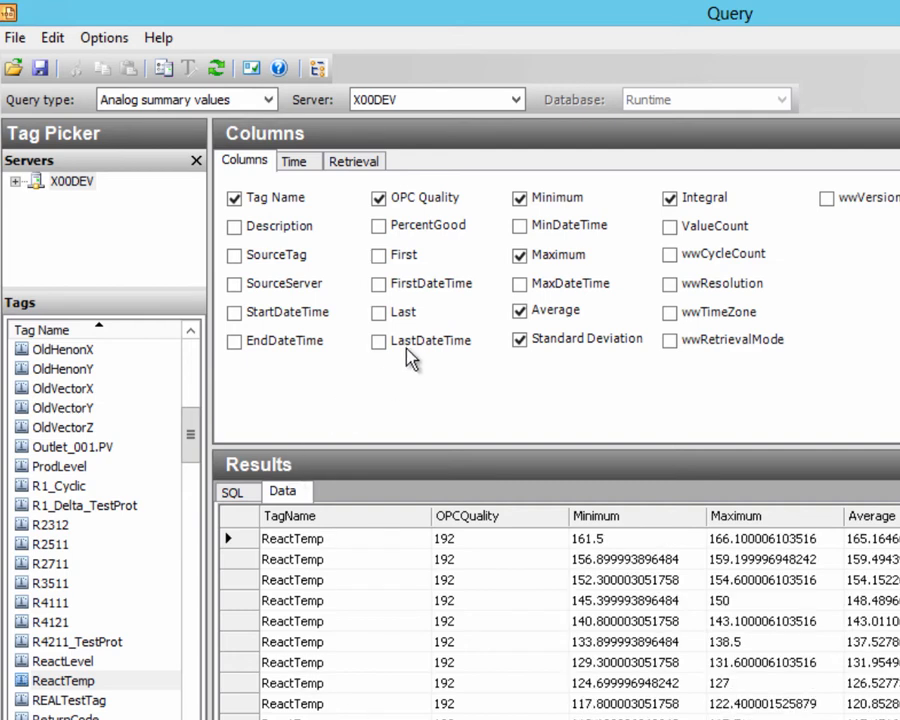
pyautogui.click(380, 256)
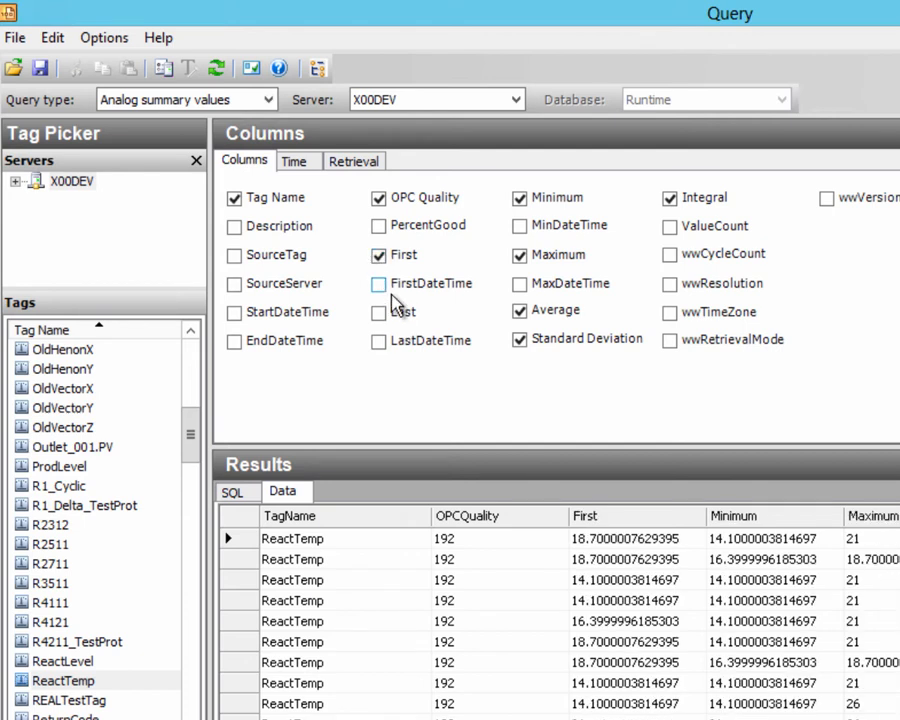
pyautogui.click(385, 313)
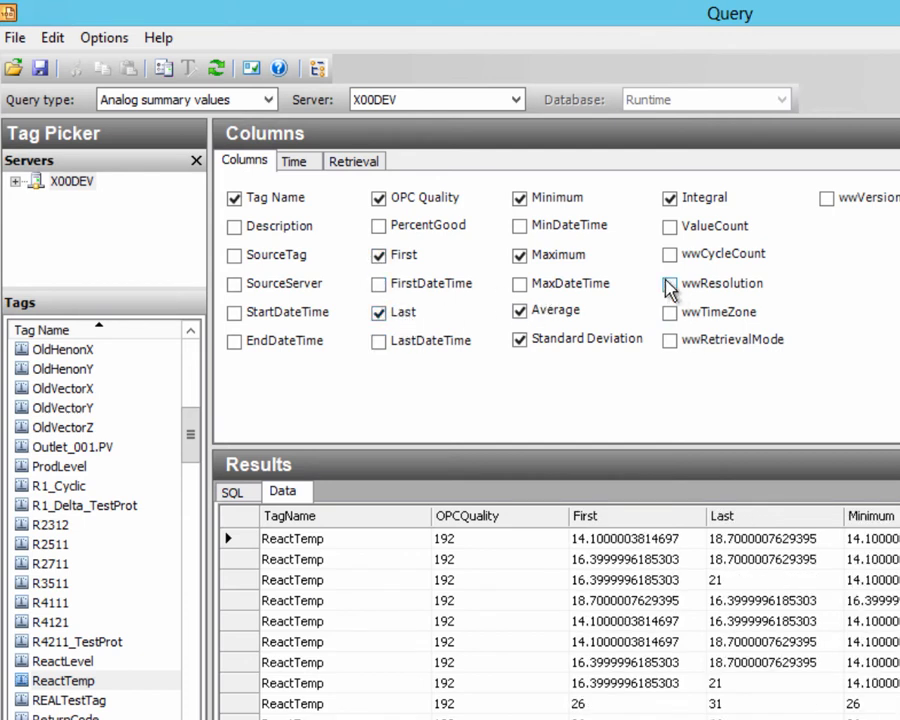
pyautogui.click(670, 230)
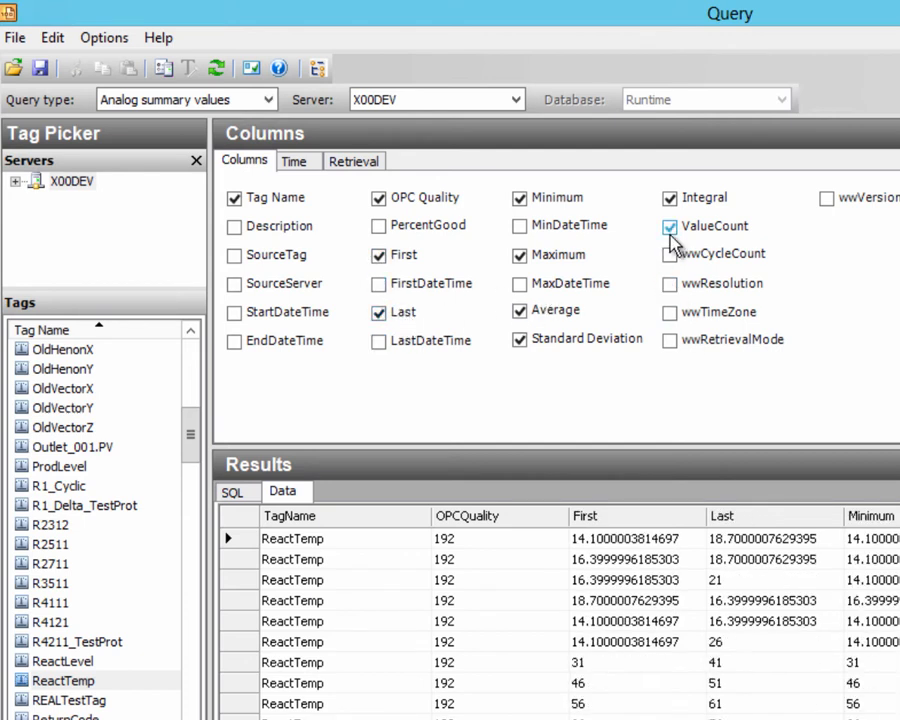
pyautogui.click(827, 199)
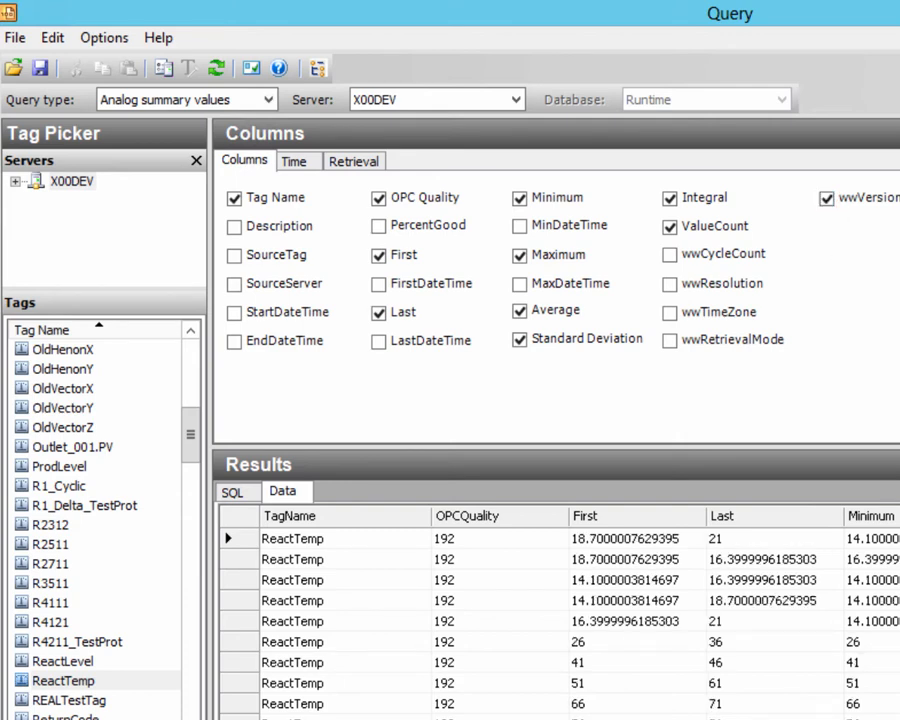
pyautogui.hscroll(5, 560, 612)
pyautogui.hscroll(-5, 560, 612)
# - Review the time range of the analog summary query and set its retrieval mode to Full
pyautogui.click(295, 166)
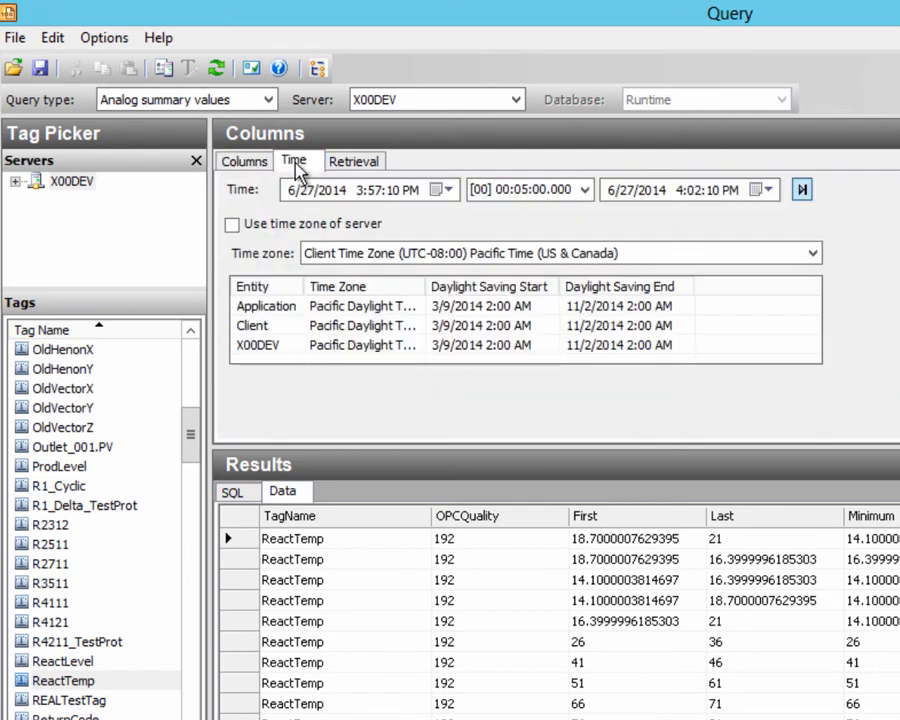
pyautogui.click(366, 168)
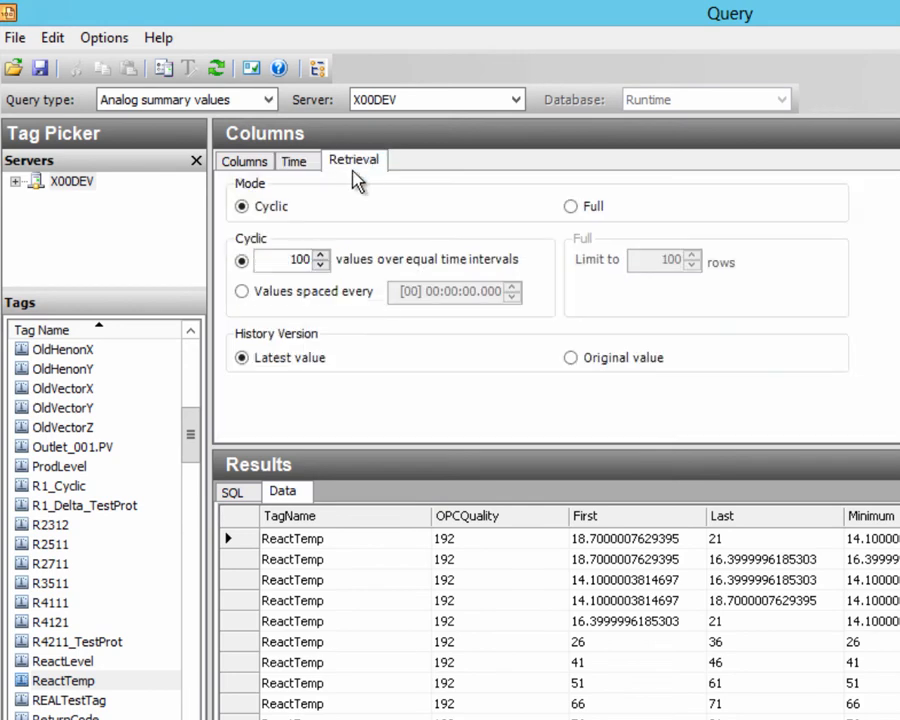
pyautogui.click(571, 207)
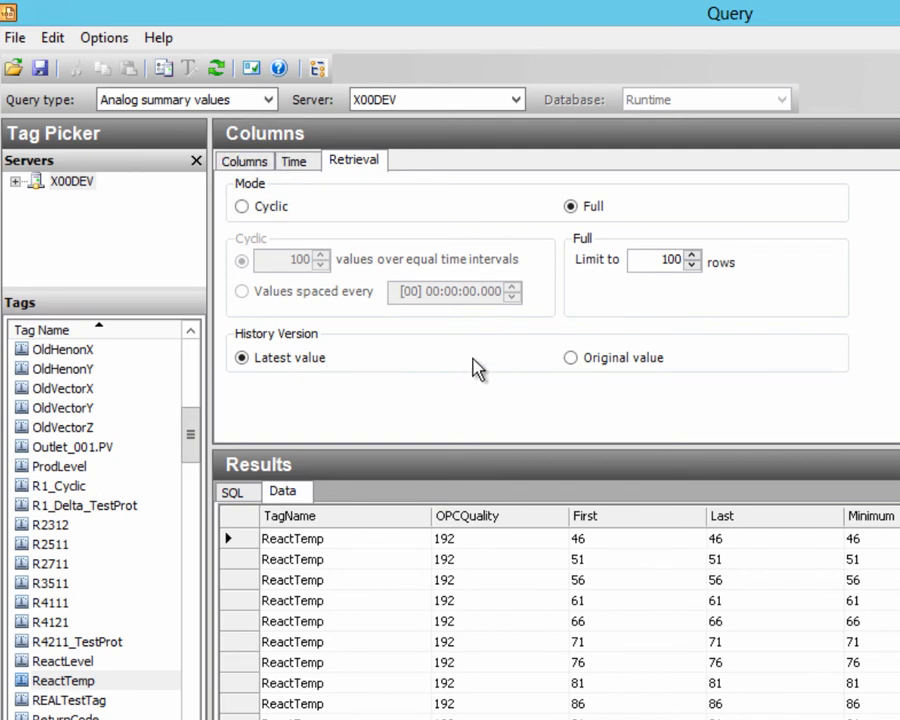
# - Change the query type to Annotations and include public annotations and those of all users
pyautogui.click(271, 97)
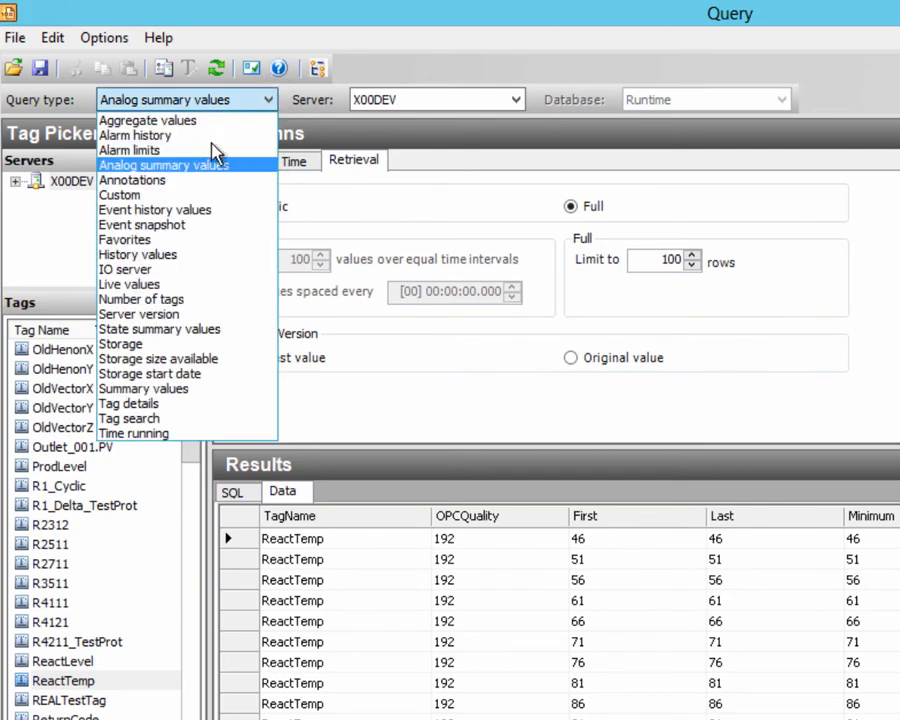
pyautogui.click(172, 181)
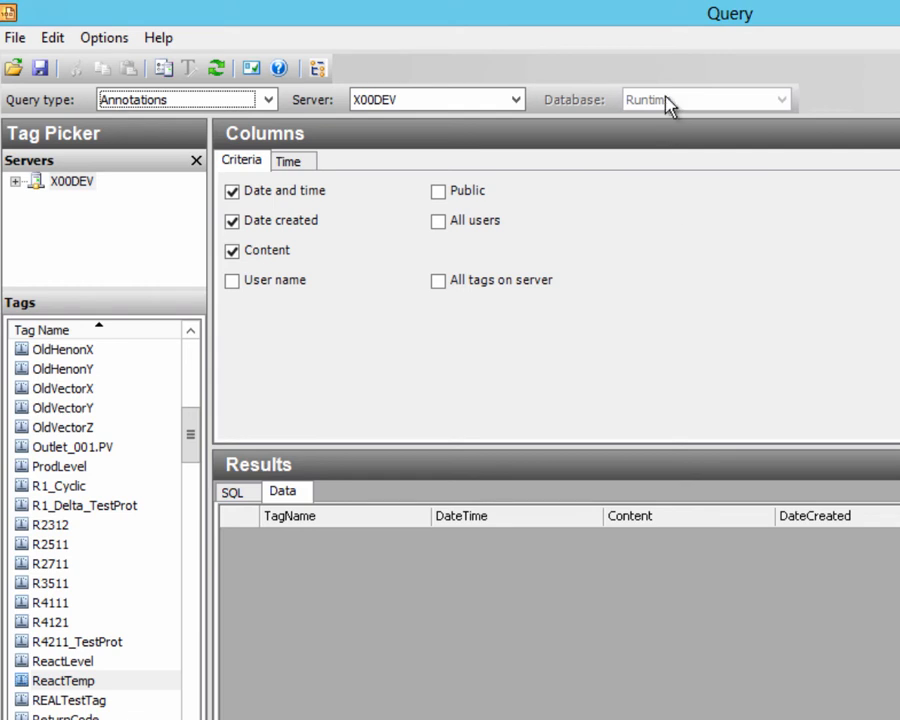
pyautogui.click(440, 196)
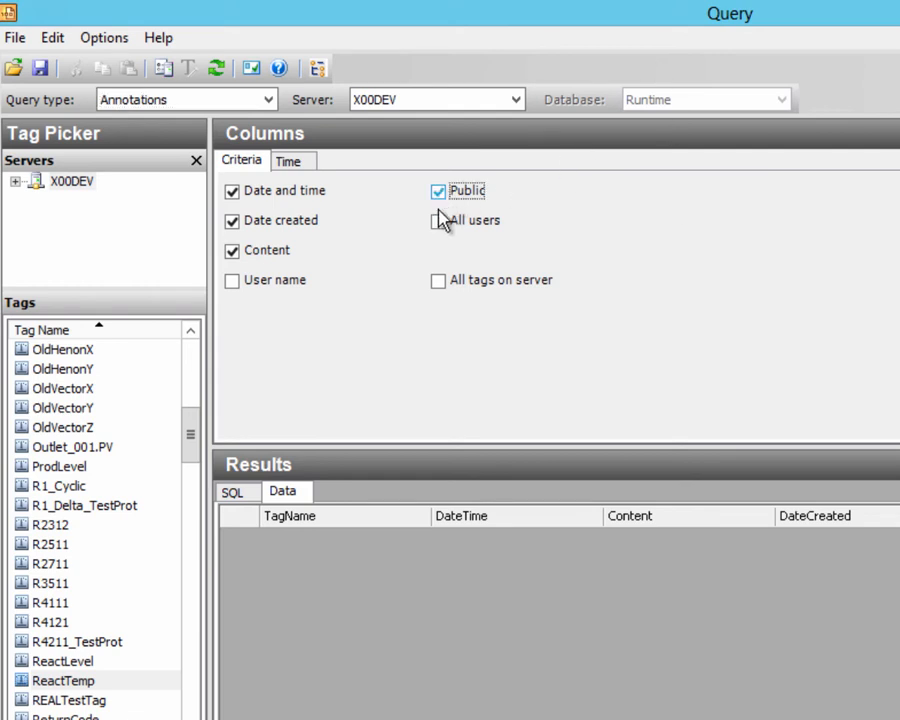
pyautogui.click(438, 221)
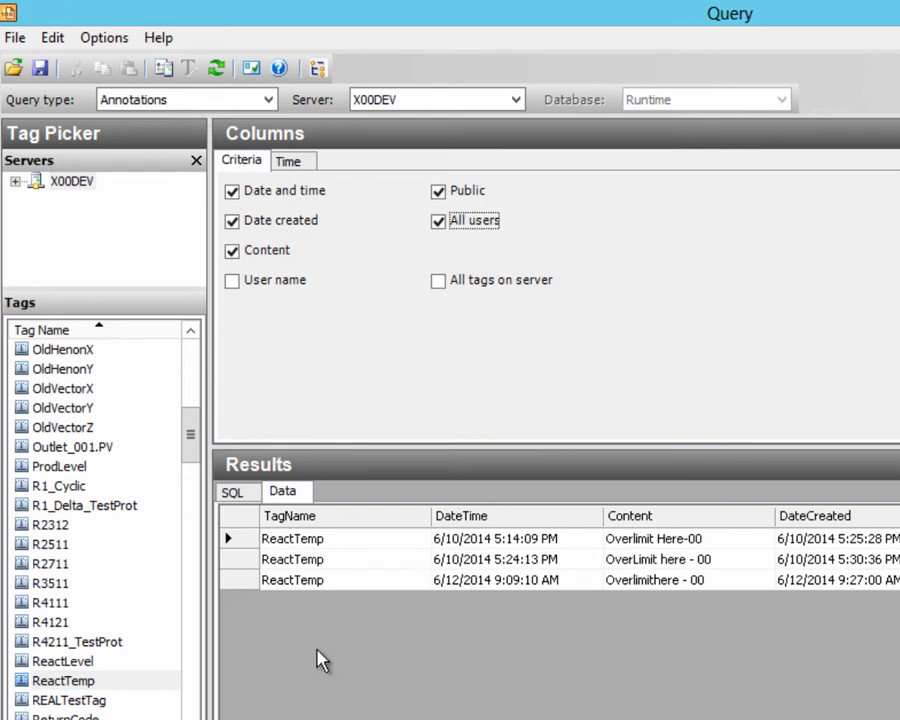
# - Extend the annotations query to all tags on the server and try the User name column
pyautogui.click(439, 282)
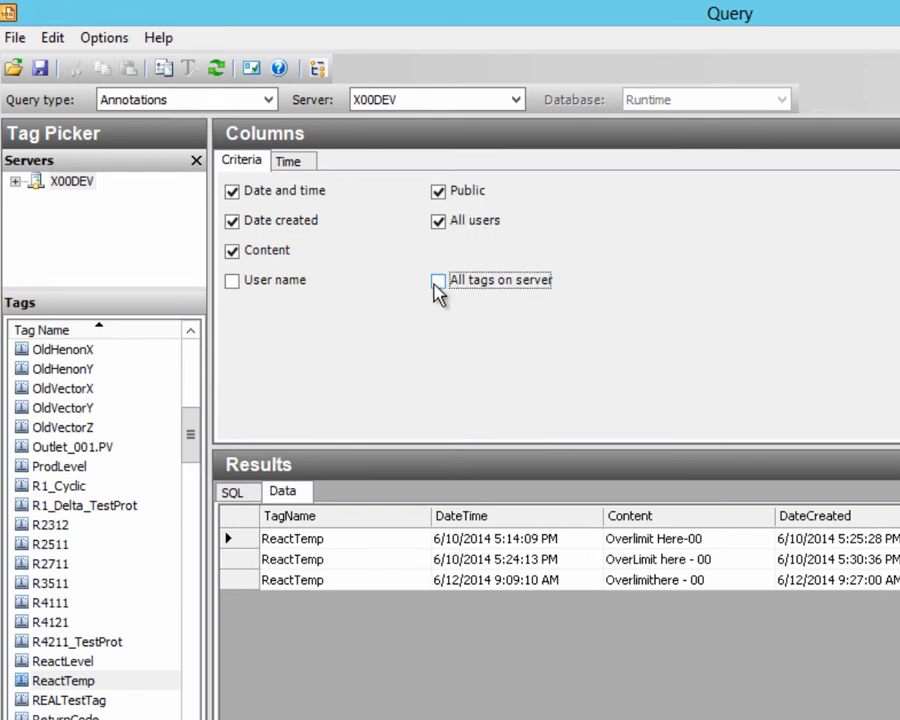
pyautogui.click(439, 282)
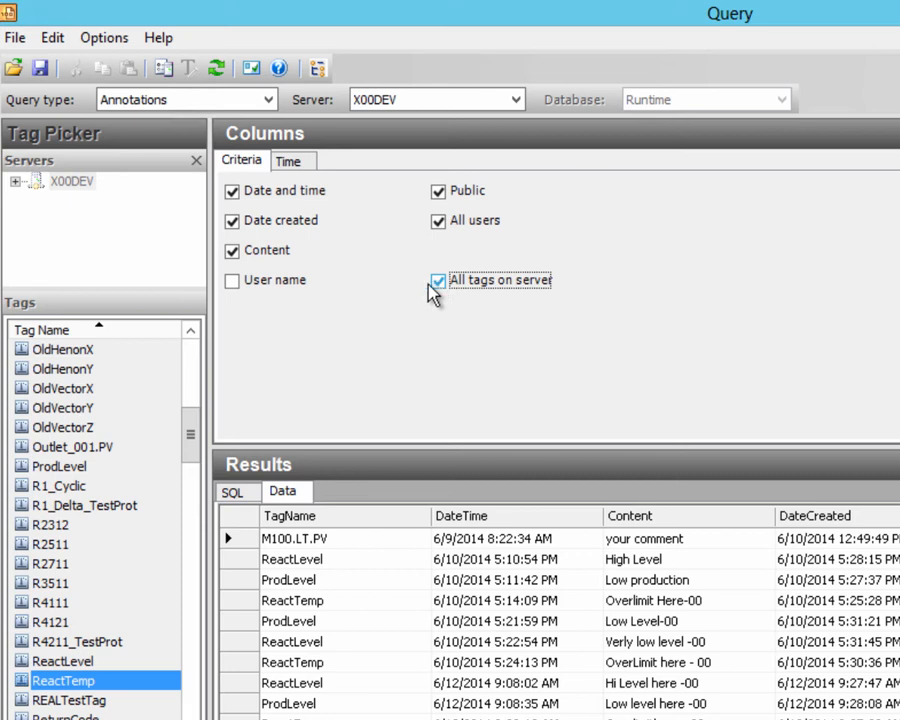
pyautogui.click(243, 283)
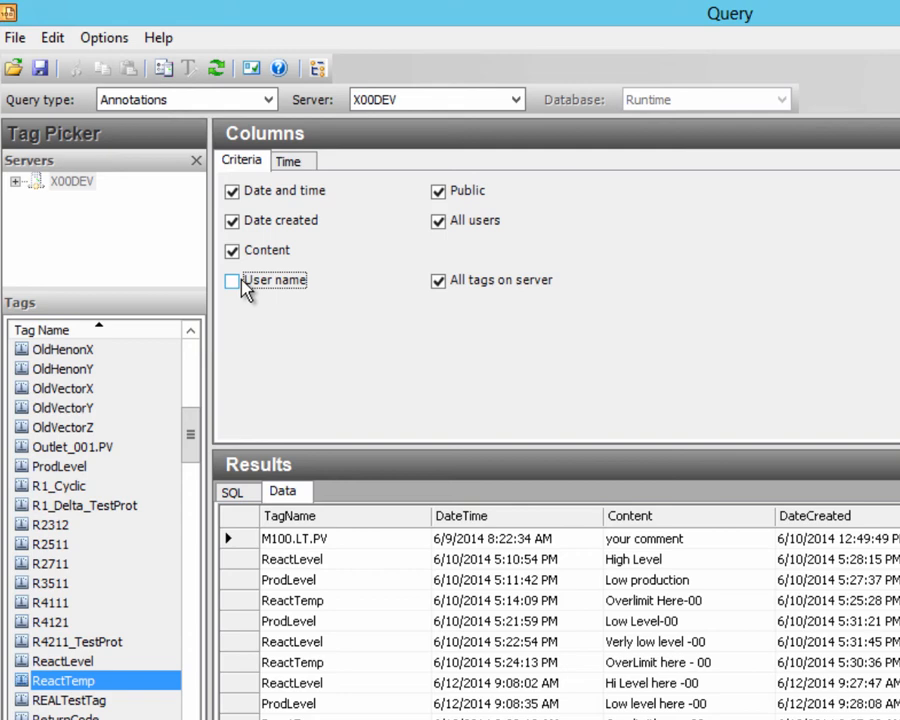
# - Change the query type to Custom and open its empty SQL statement for editing
pyautogui.click(150, 99)
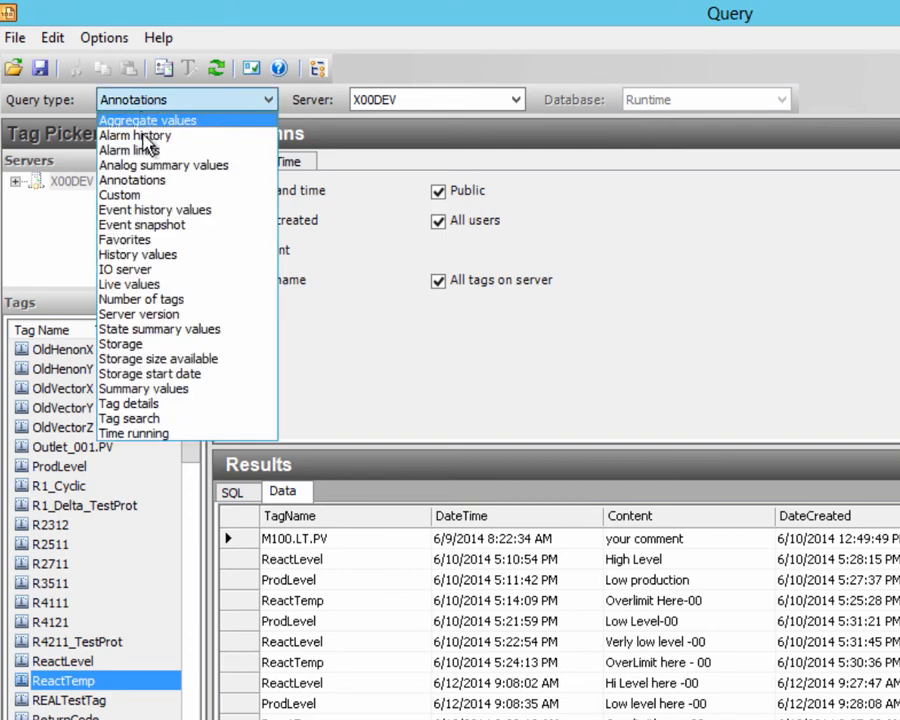
pyautogui.click(135, 196)
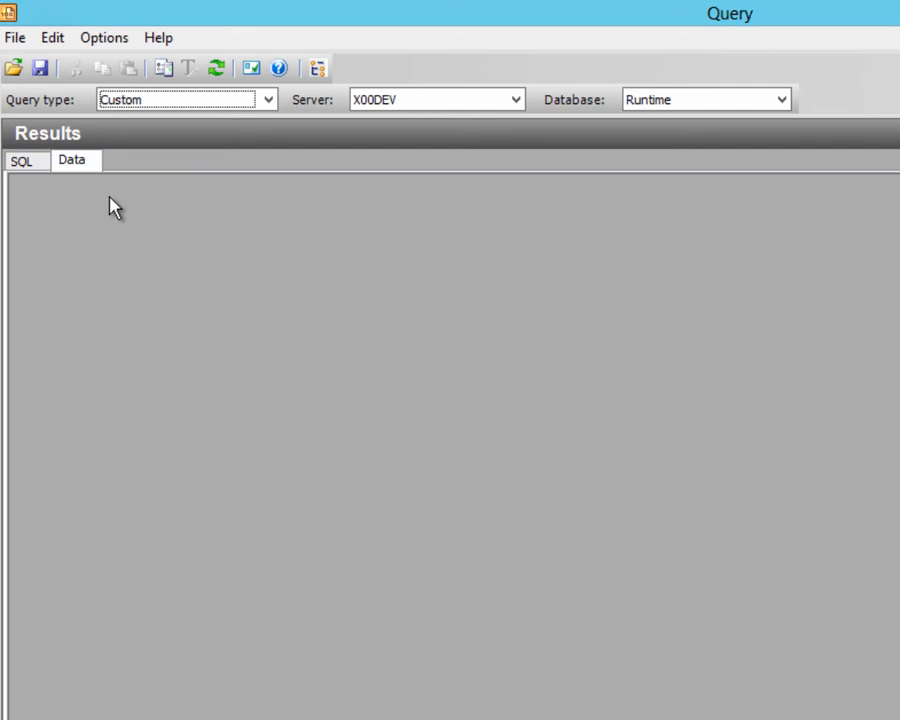
pyautogui.click(26, 162)
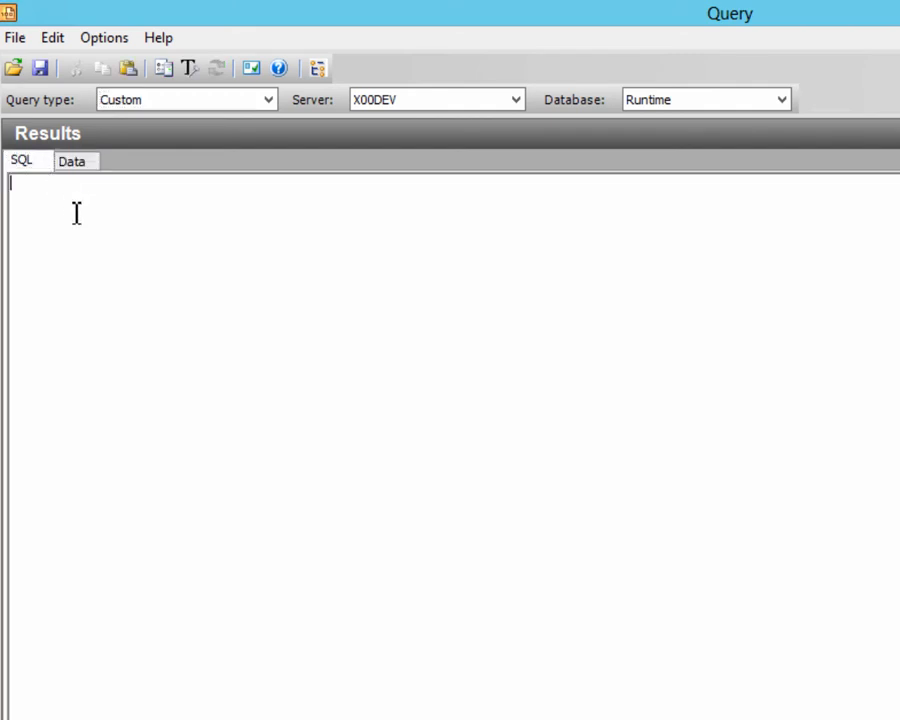
# - Write a SQL statement that selects all columns (Select *) from history, and begin its where clause
pyautogui.write('Select')
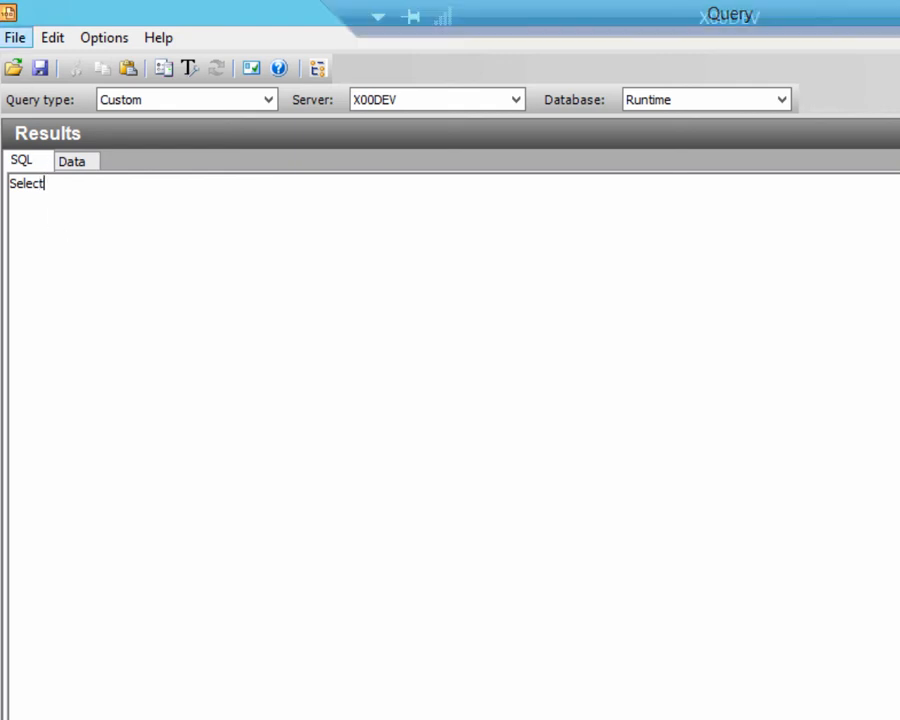
pyautogui.write(' *')
pyautogui.press('Return')
pyautogui.write('from')
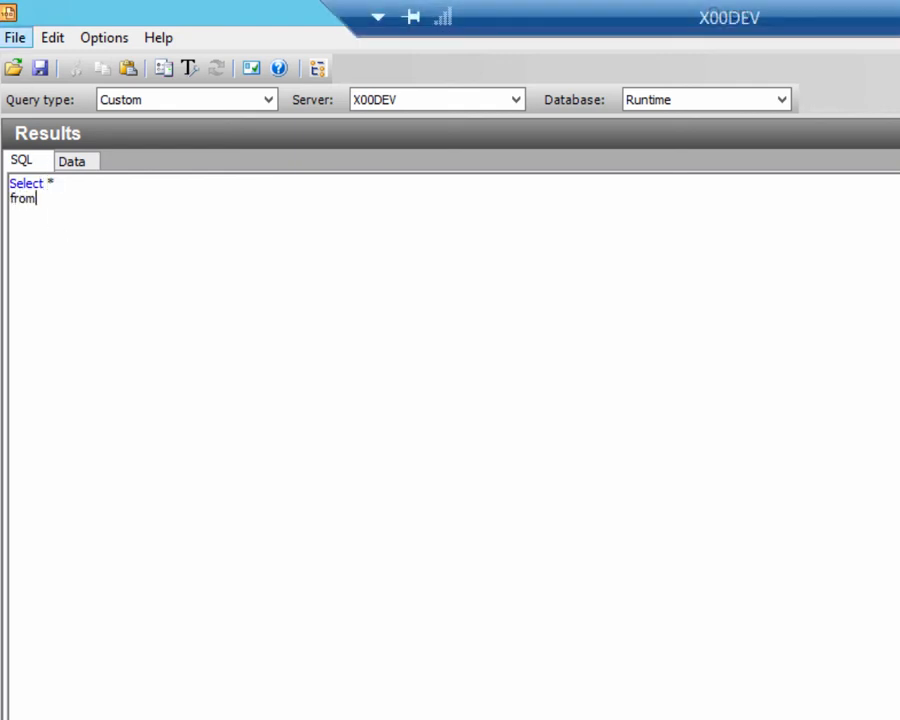
pyautogui.write('n hso')
pyautogui.press('BackSpace')
pyautogui.press('BackSpace')
pyautogui.press('BackSpace')
pyautogui.write('history')
pyautogui.press('Return')
pyautogui.write('where  ')
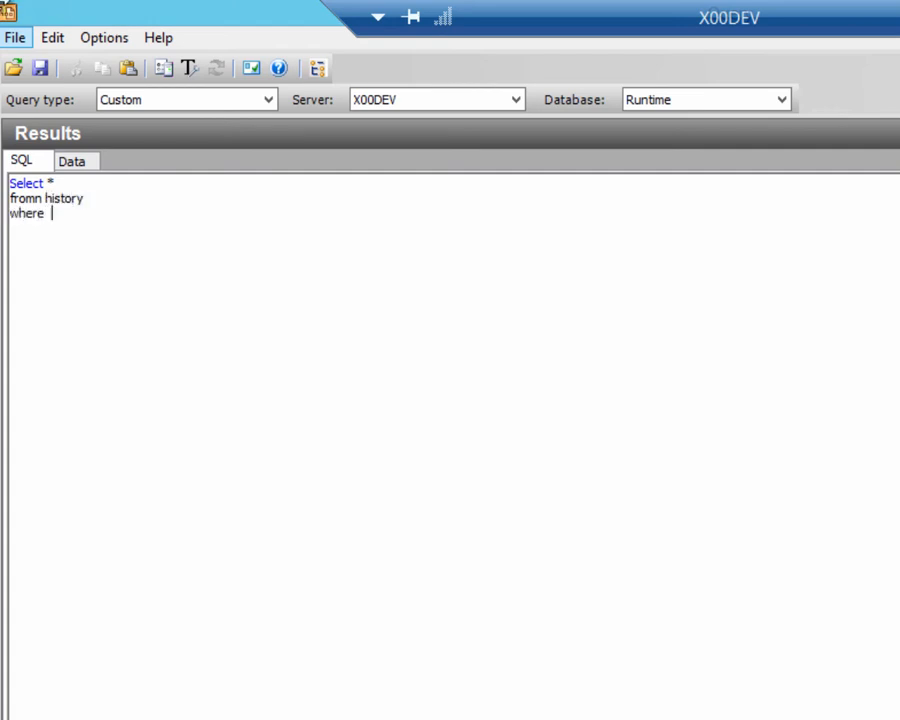
# - Complete the where clause with tagname='reacttemp' and correct the misspelled from keyword
pyautogui.write('tagname="reac')
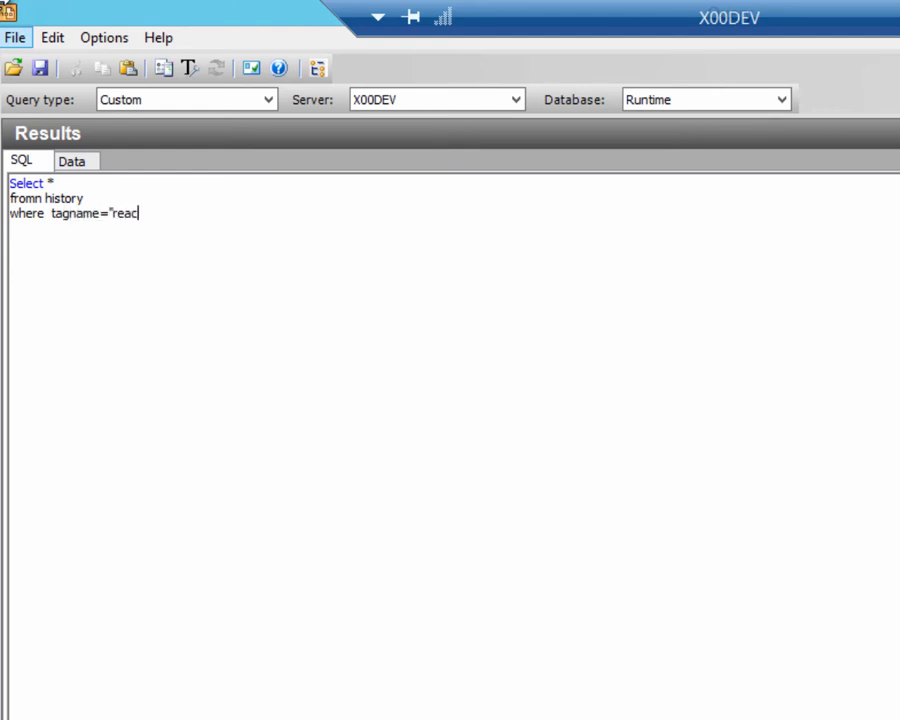
pyautogui.write("ttemp'")
pyautogui.press('Left')
pyautogui.press('Left')
pyautogui.press('Left')
pyautogui.press('BackSpace')
pyautogui.write("'")
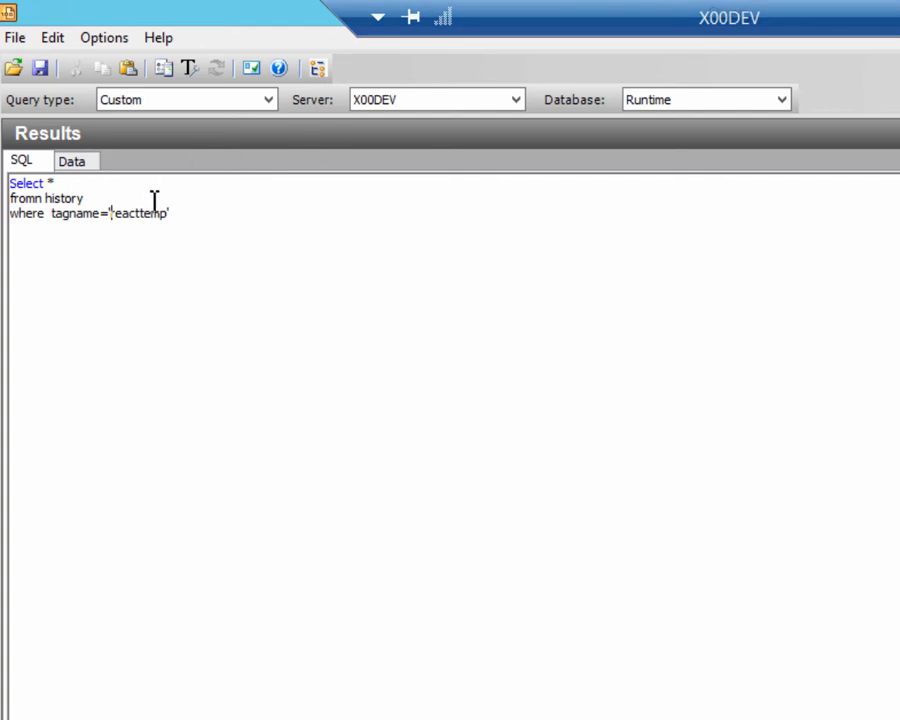
pyautogui.click(43, 199)
pyautogui.press('BackSpace')
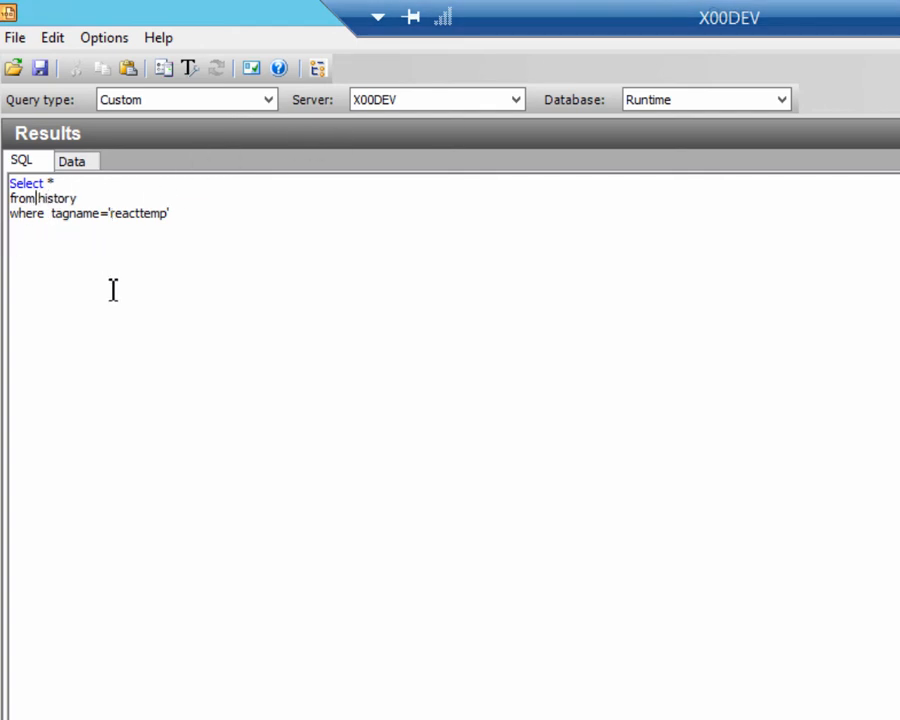
# - Run the custom query and compare its returned data with the SQL statement
pyautogui.click(68, 162)
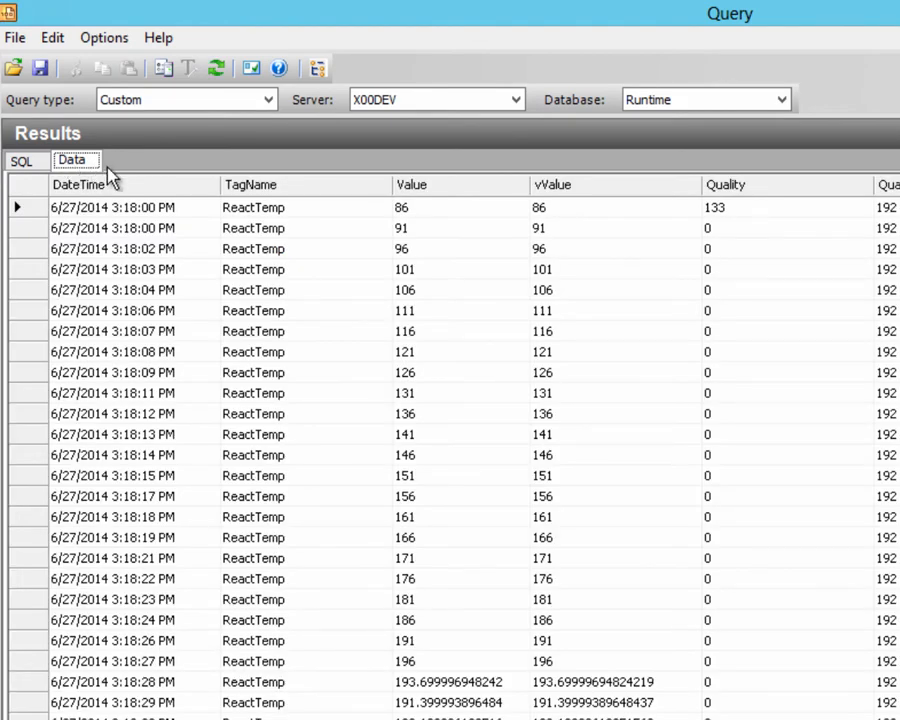
pyautogui.click(21, 161)
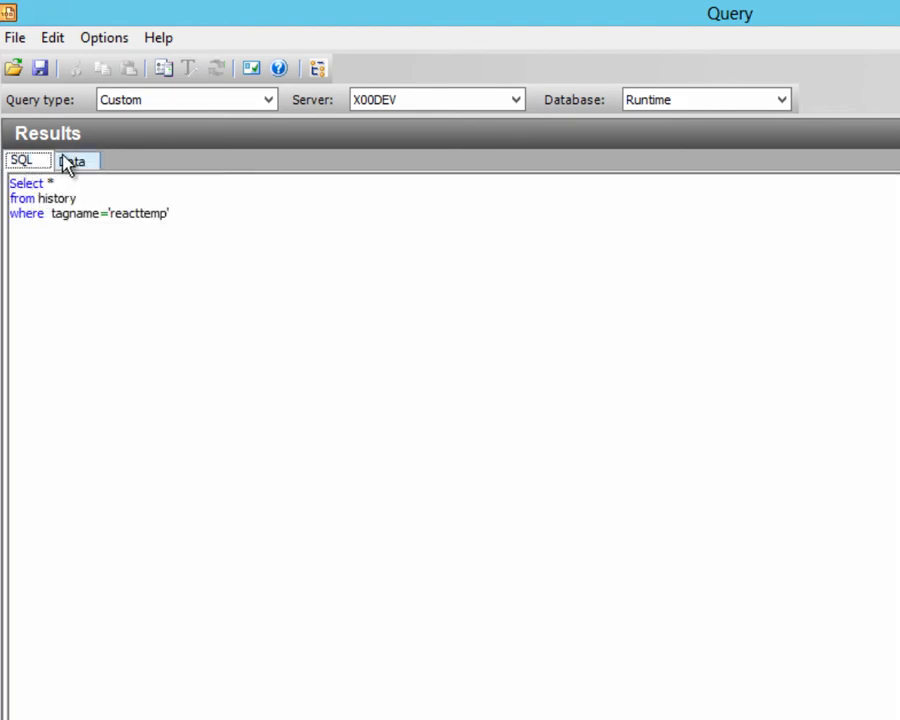
pyautogui.click(70, 162)
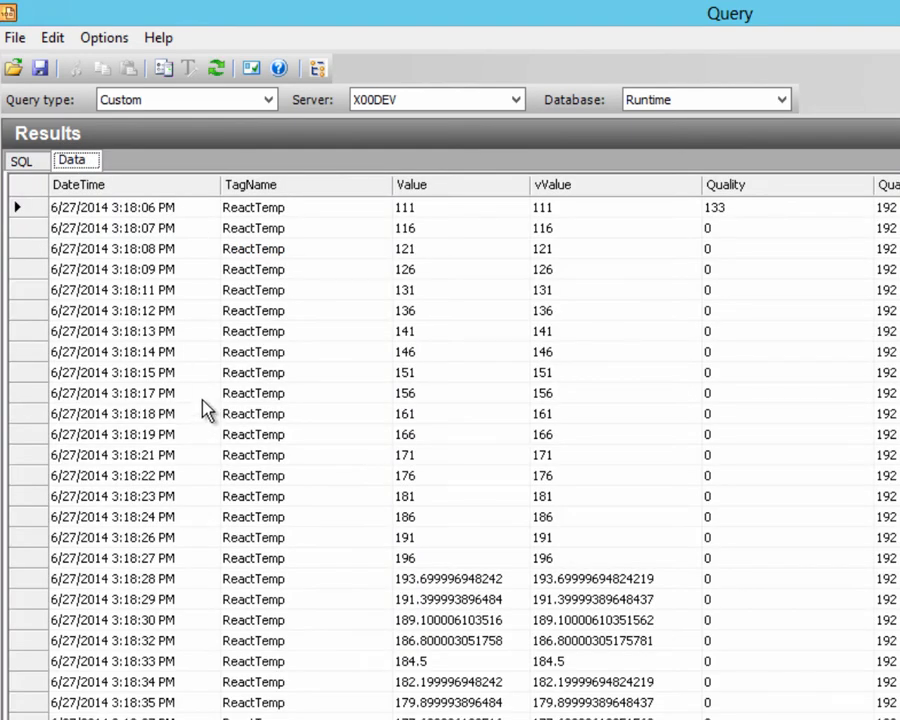
# - Change the query type to Event history values and set its time range duration to 30 minutes
pyautogui.click(256, 108)
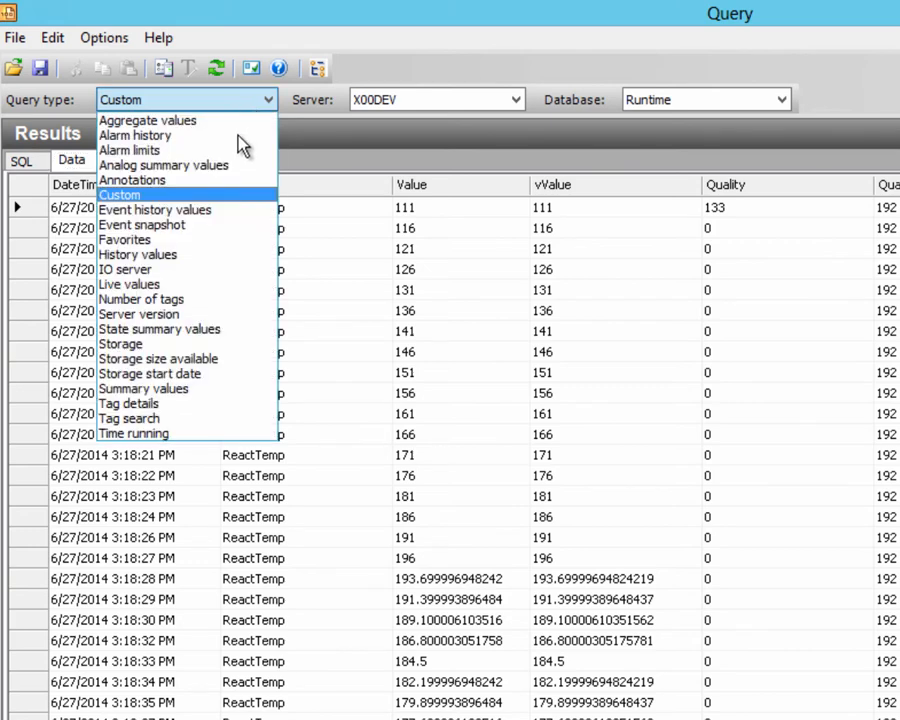
pyautogui.click(170, 212)
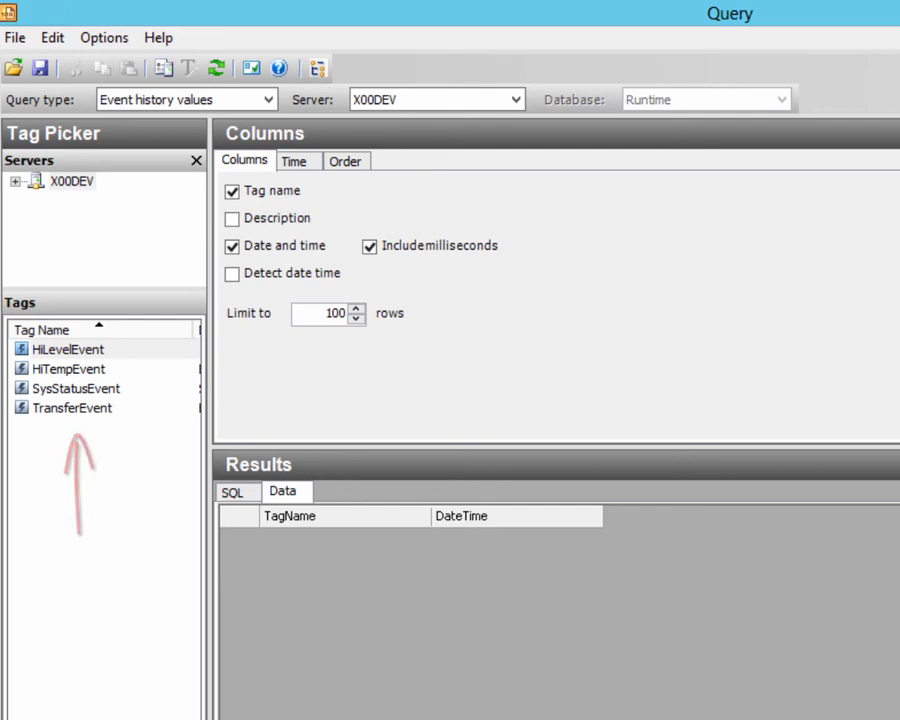
pyautogui.click(295, 163)
pyautogui.click(585, 190)
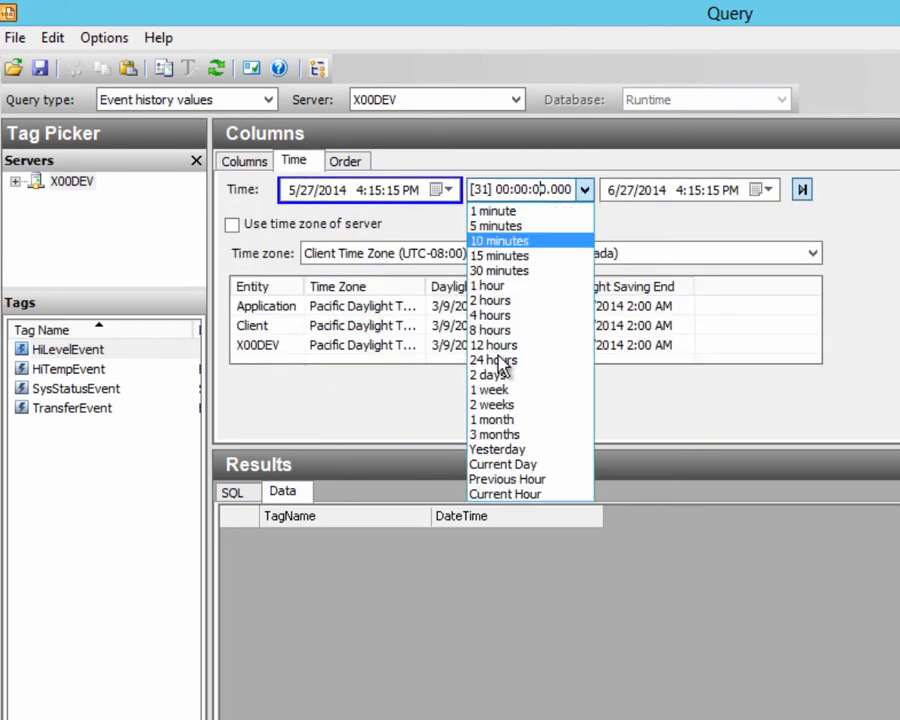
pyautogui.click(512, 271)
# - Add the Description and Detect date time columns to the event history query
pyautogui.click(246, 161)
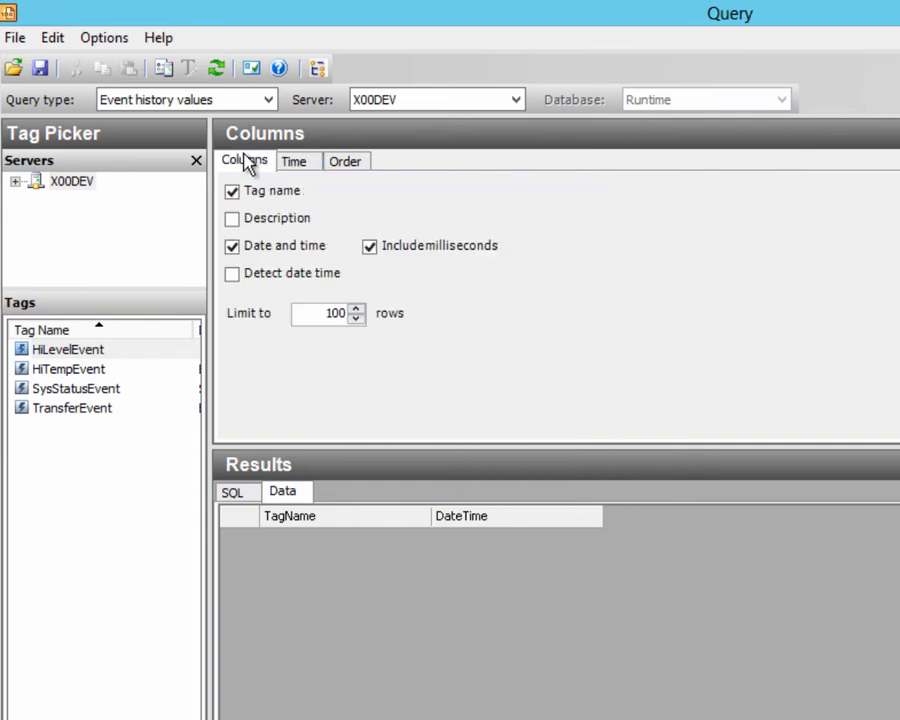
pyautogui.click(248, 218)
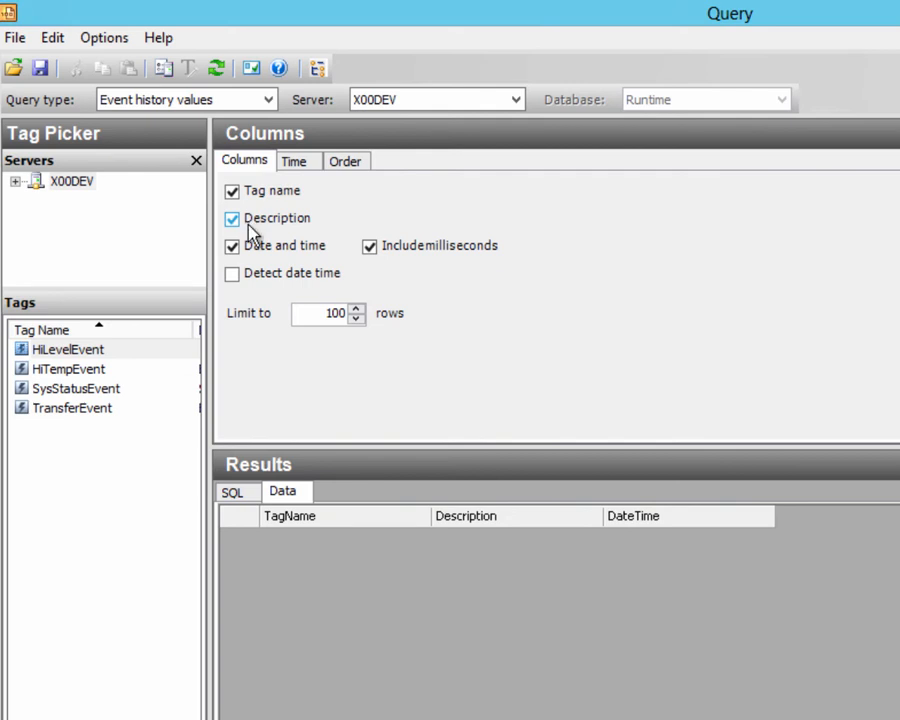
pyautogui.click(232, 275)
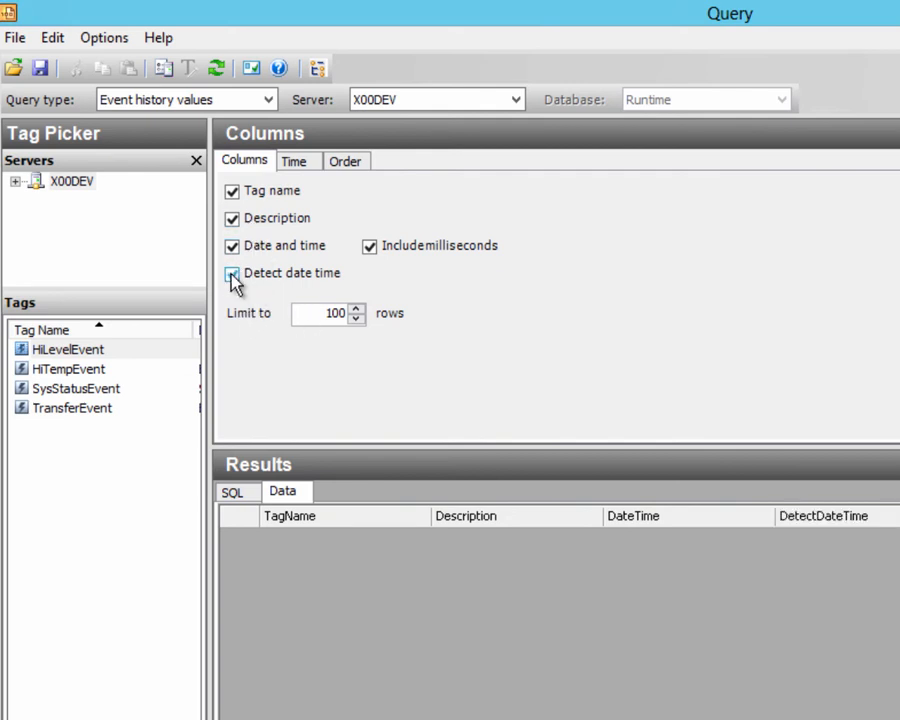
# - Select the HiLevelEvent, HiTempEvent, SysStatusEvent and TransferEvent tags together for the event history query
pyautogui.click(36, 352)
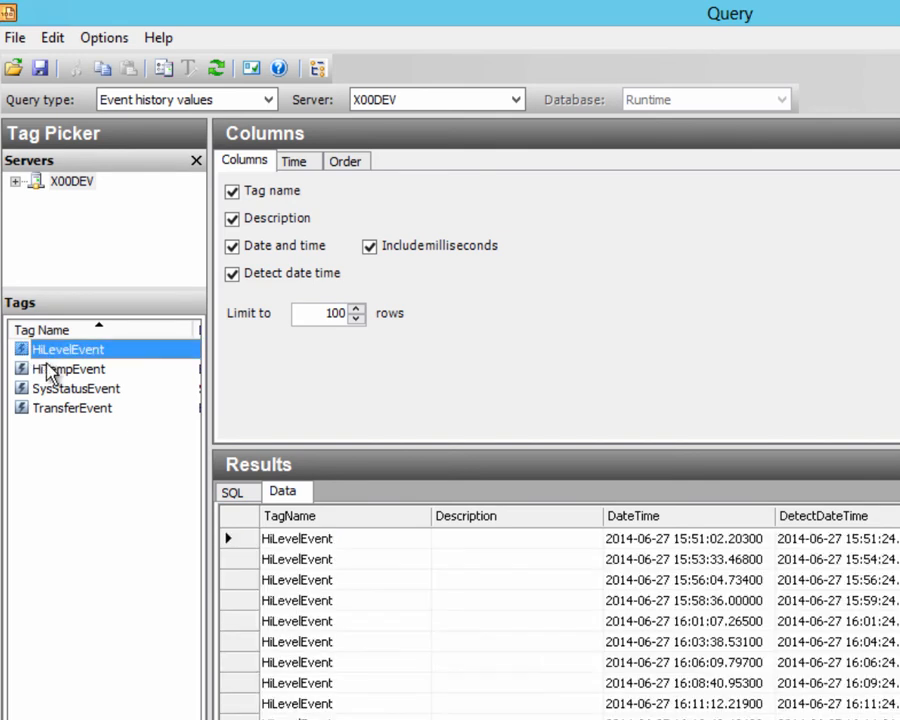
pyautogui.keyDown('shift'); pyautogui.click(34, 370); pyautogui.keyUp('shift')
pyautogui.keyDown('shift'); pyautogui.click(58, 390); pyautogui.keyUp('shift')
pyautogui.keyDown('shift'); pyautogui.click(66, 410); pyautogui.keyUp('shift')
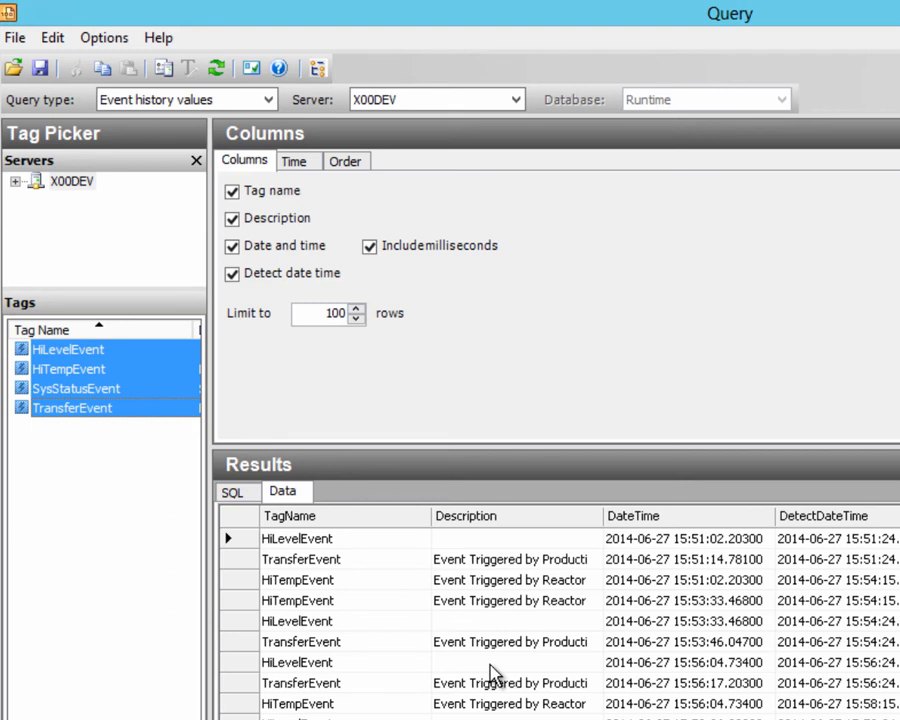
# - Order the event history results by TagName in descending order
pyautogui.click(311, 162)
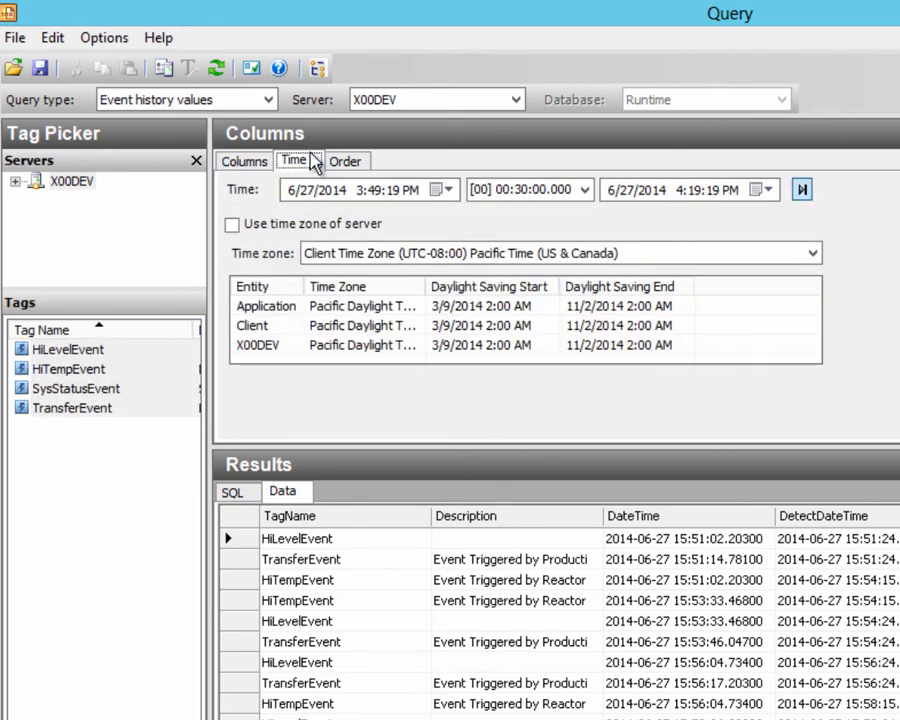
pyautogui.click(344, 160)
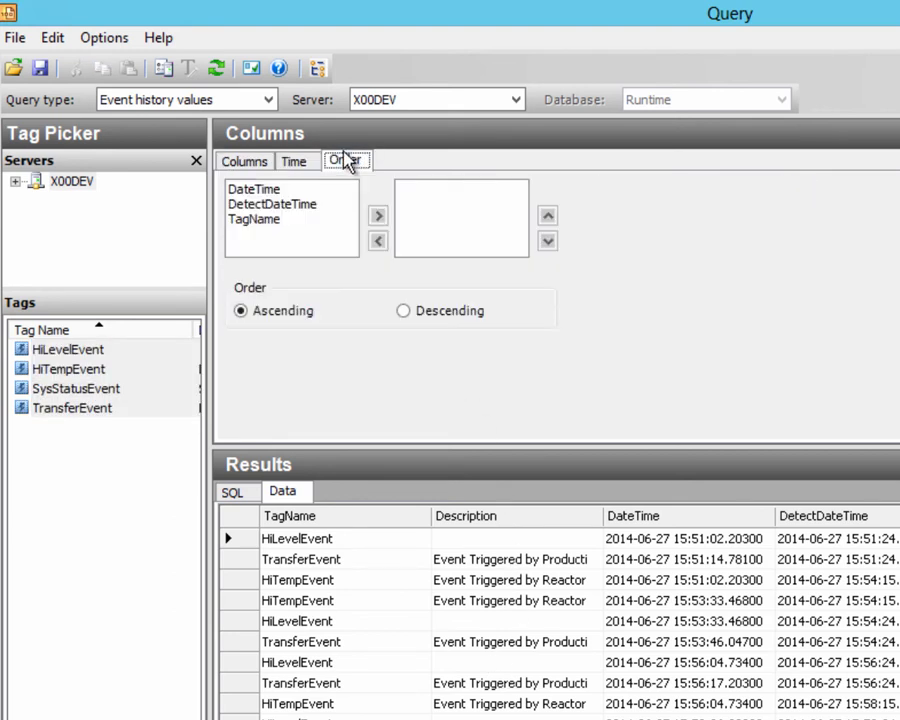
pyautogui.click(261, 222)
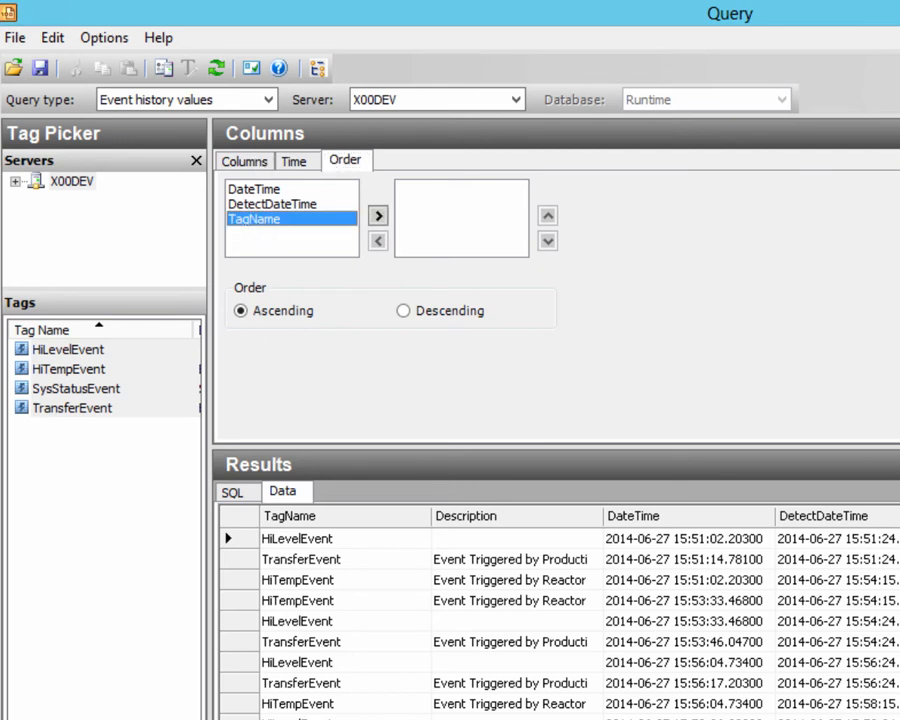
pyautogui.click(379, 216)
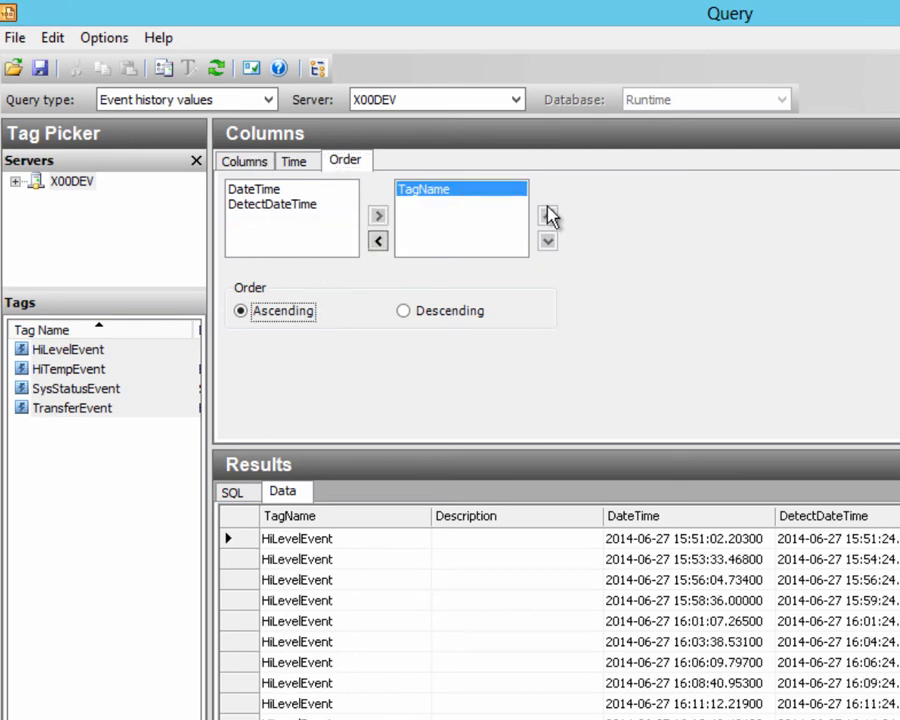
pyautogui.click(406, 311)
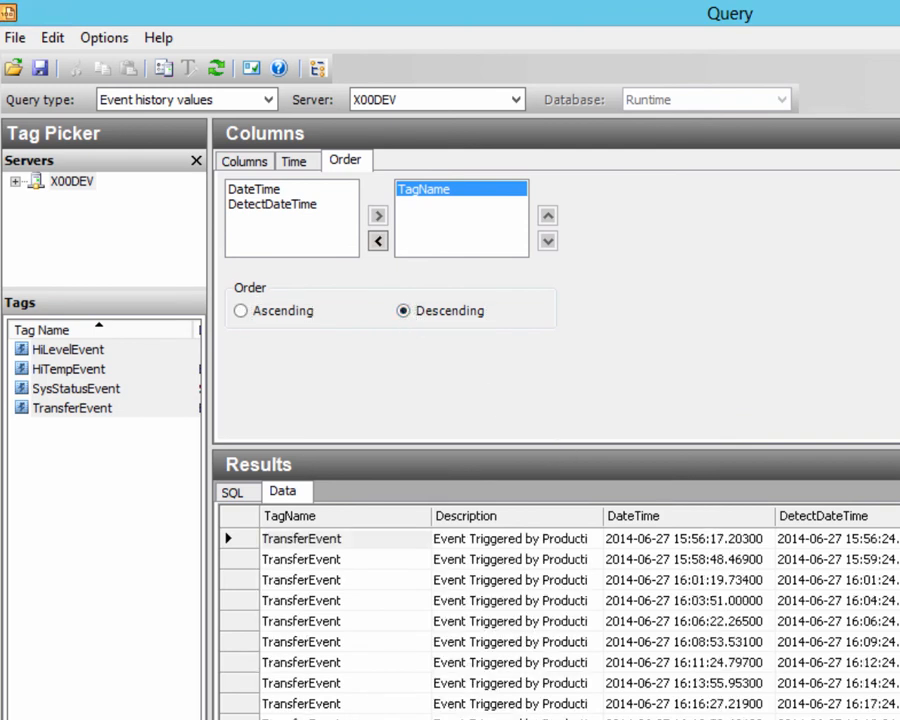
# - Change the query type to Event snapshot and show TransferEvent's snapshots for ProdLevel, ReactLevel and ReactTemp in turn
pyautogui.click(266, 99)
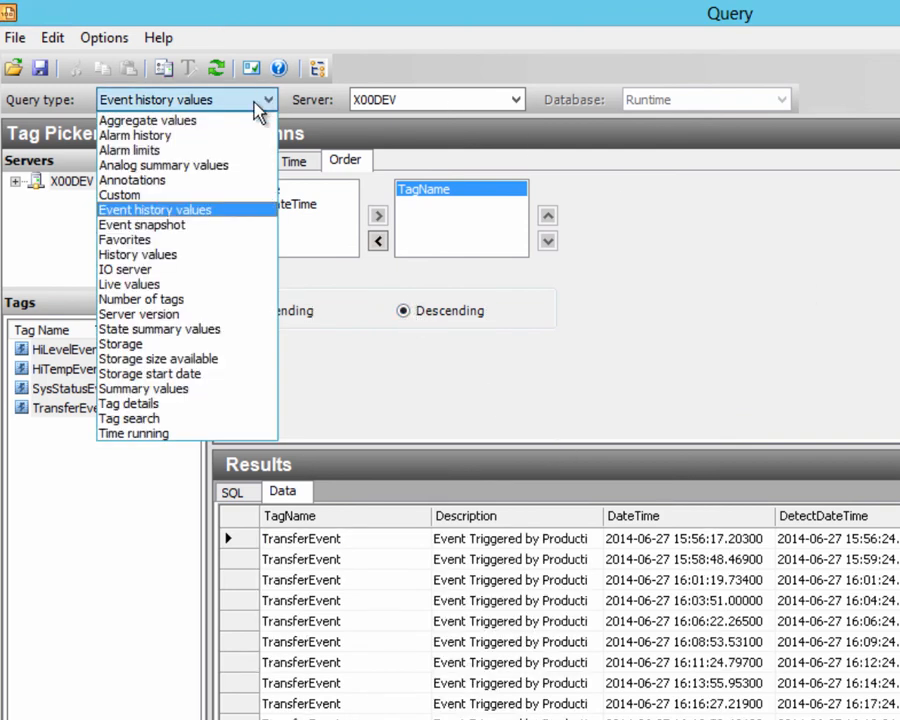
pyautogui.click(167, 226)
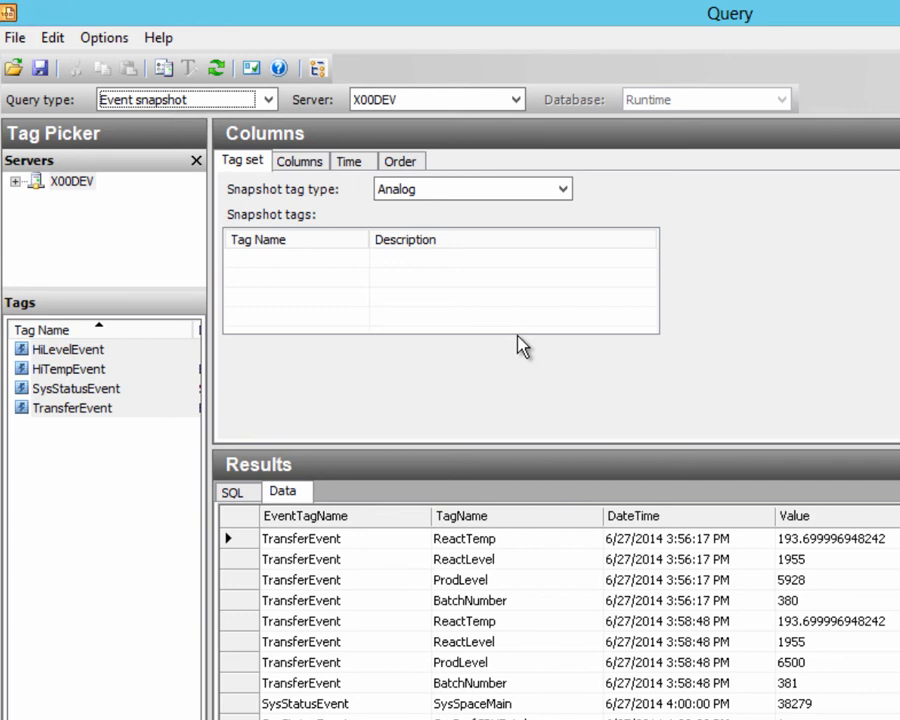
pyautogui.doubleClick(88, 412)
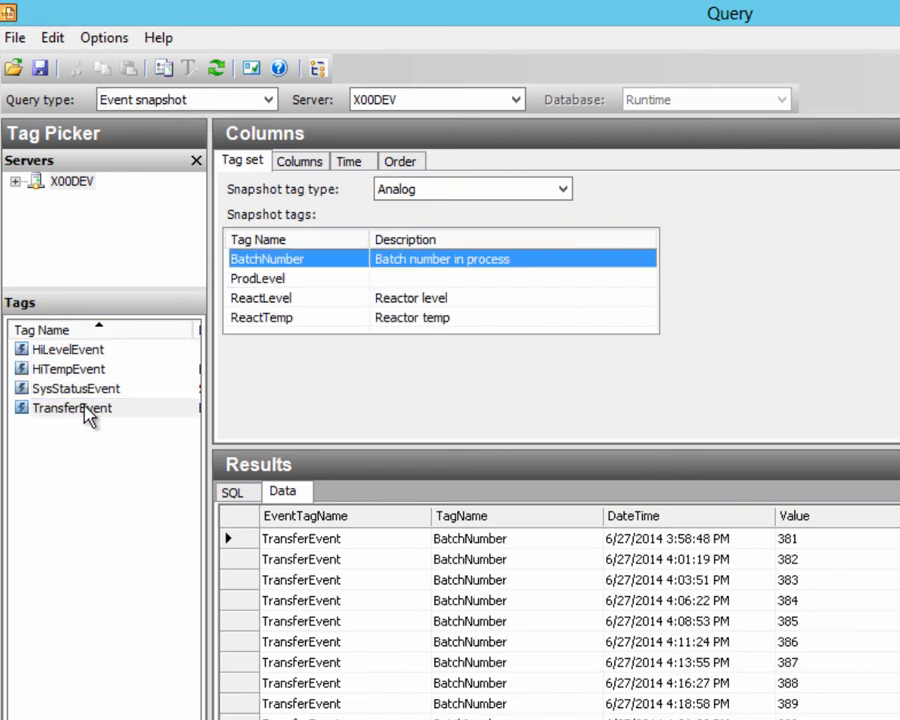
pyautogui.click(287, 283)
pyautogui.click(289, 302)
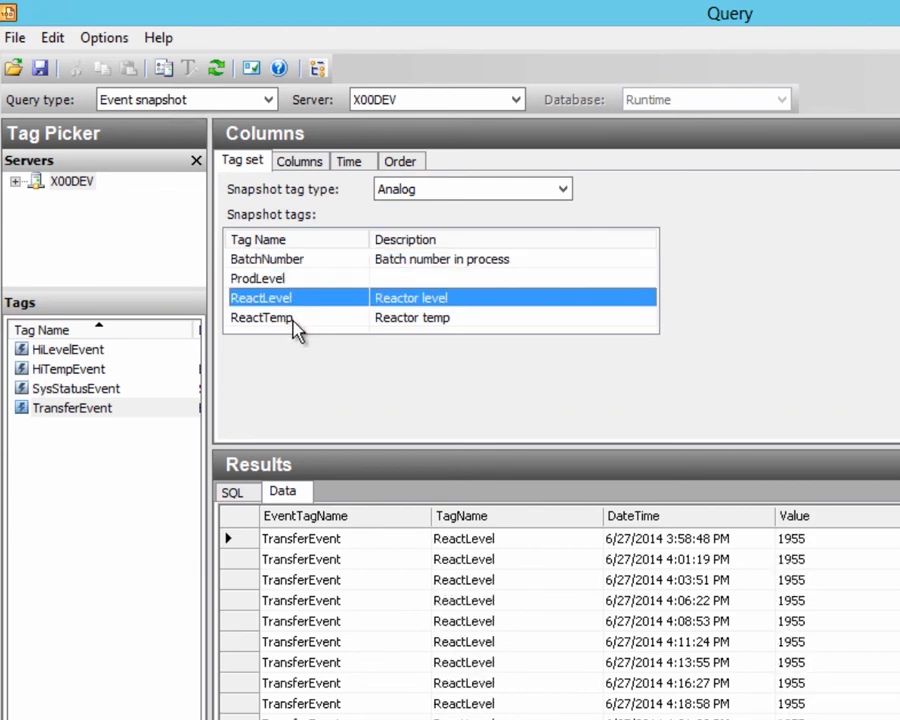
pyautogui.click(297, 322)
# - Review the column, time and order options of the event snapshot query
pyautogui.click(300, 164)
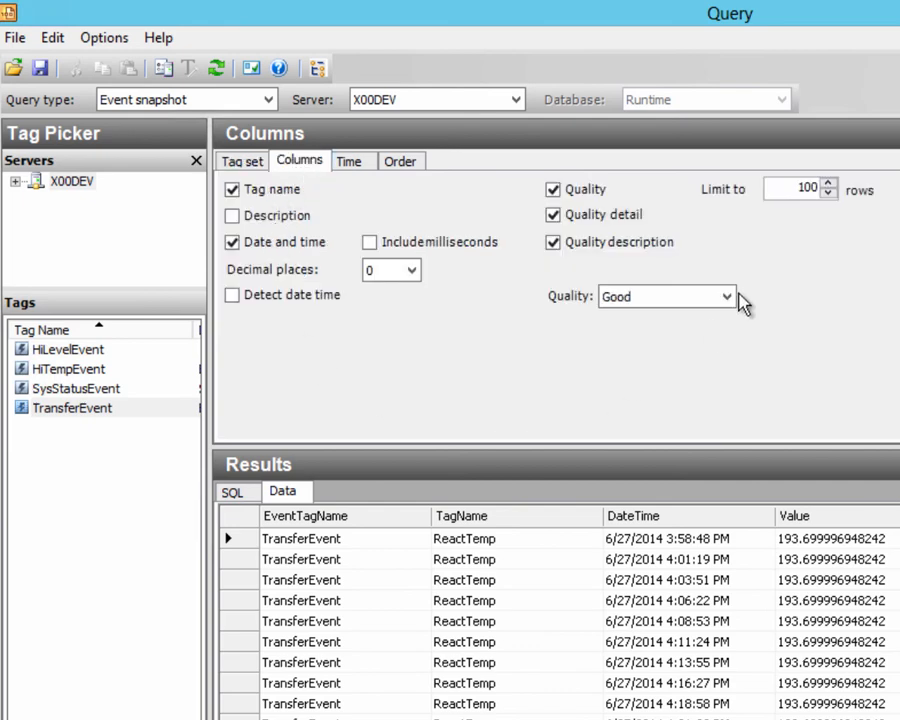
pyautogui.click(362, 165)
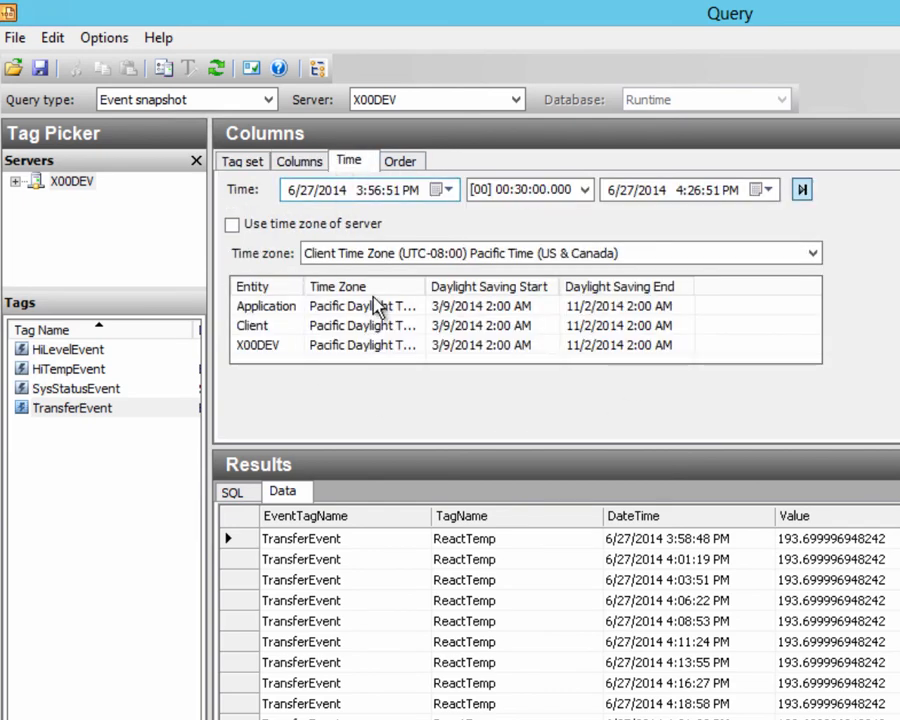
pyautogui.click(410, 166)
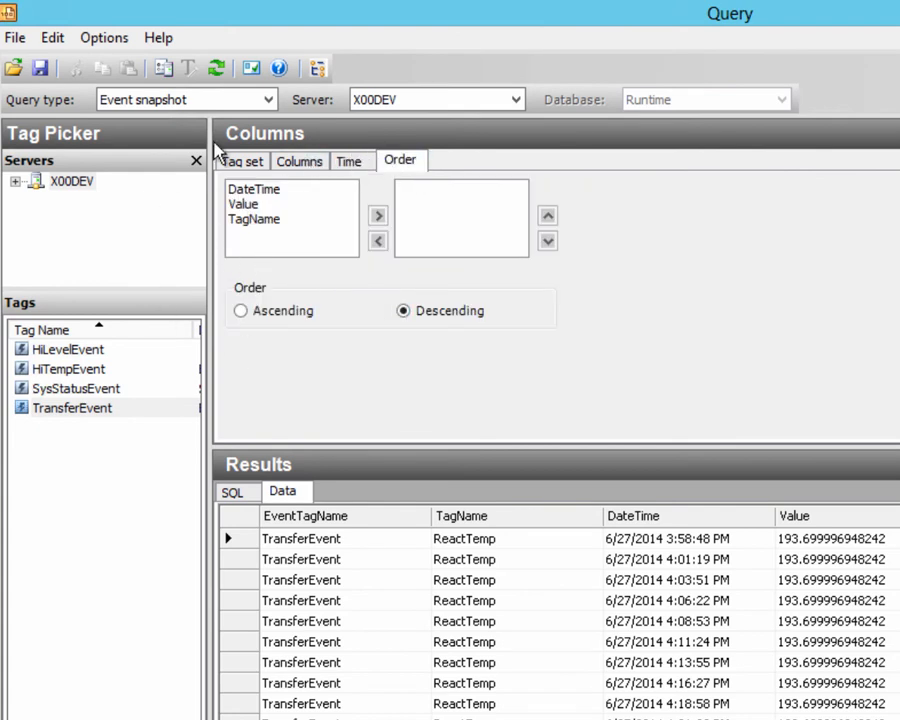
# - Change the query type to History values and select the ConcValve and M100.LT.PV tags
pyautogui.click(268, 100)
pyautogui.click(150, 210)
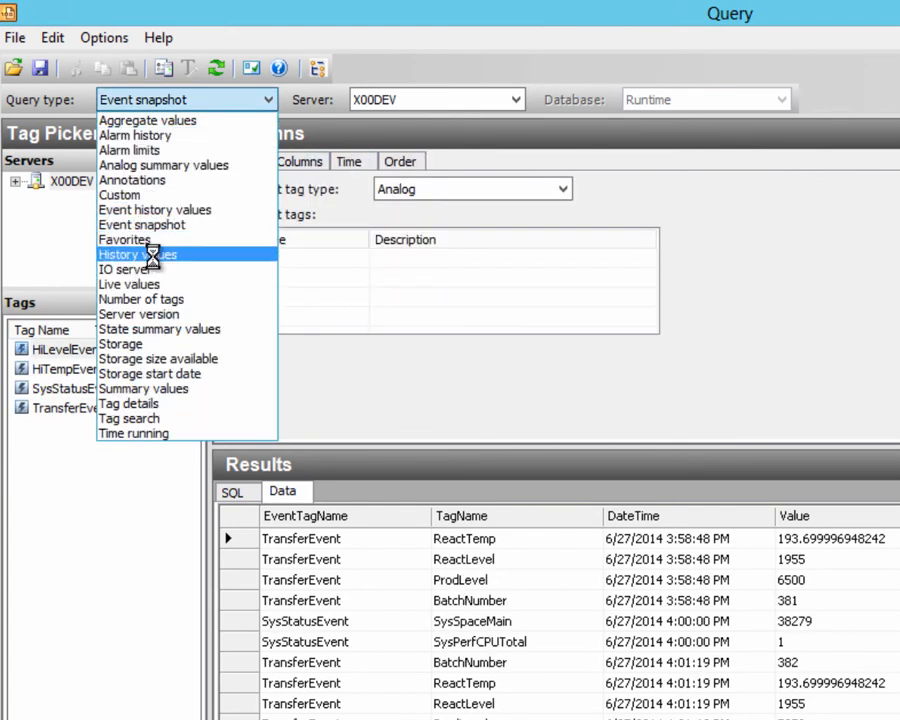
pyautogui.click(106, 254)
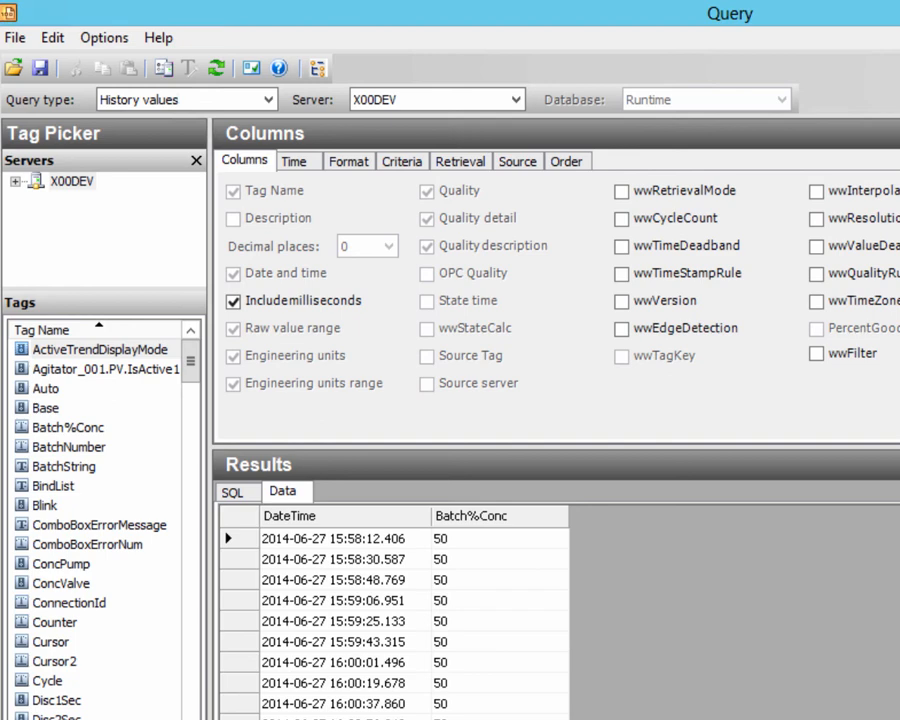
pyautogui.click(64, 586)
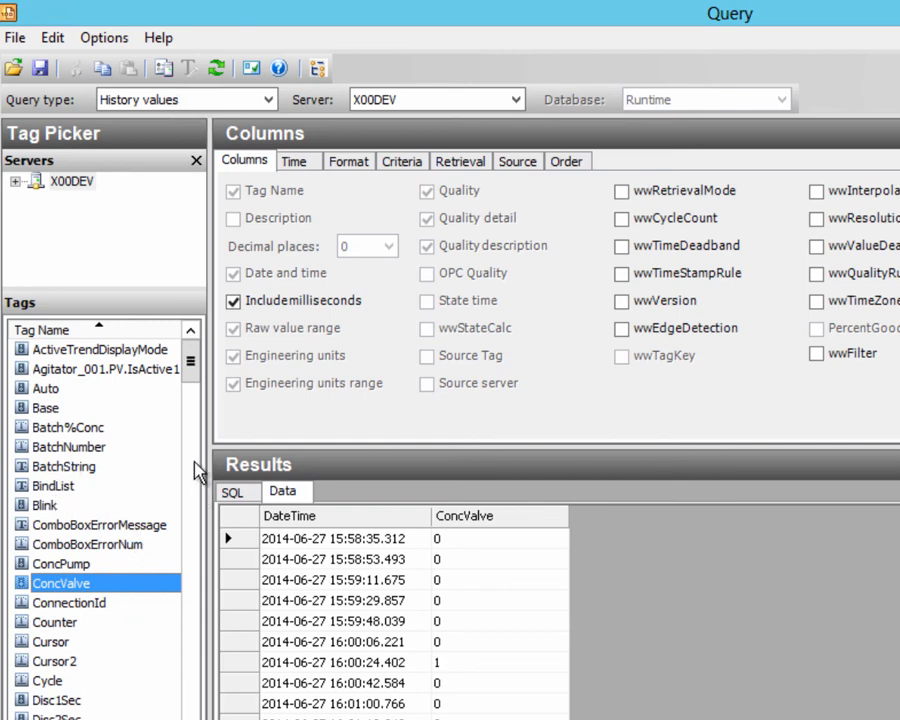
pyautogui.moveTo(190, 375); pyautogui.dragTo(200, 422)
pyautogui.click(72, 665)
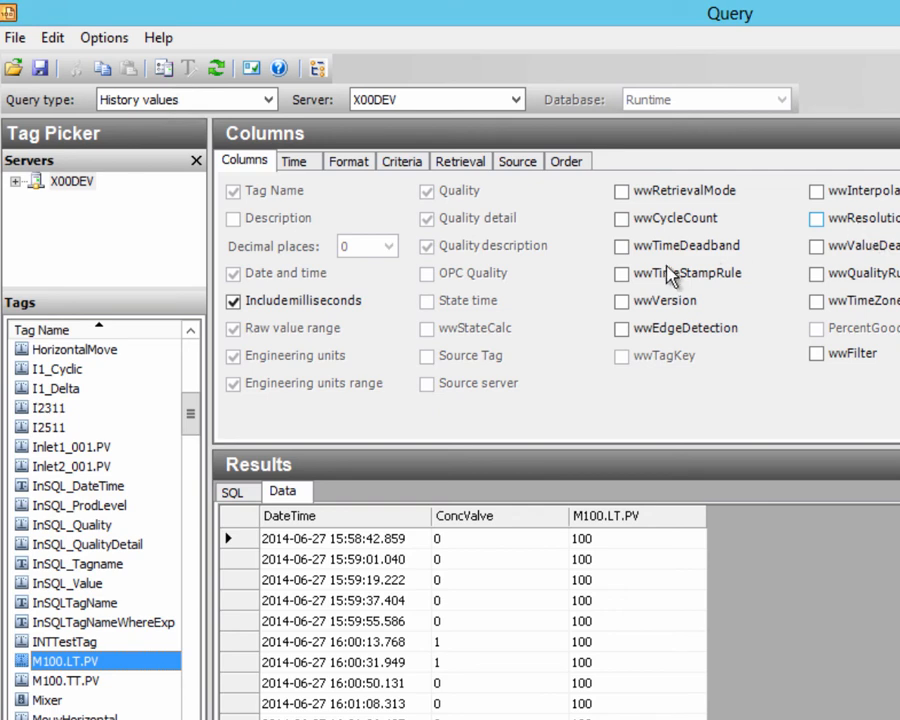
# - Add the wwVersion, wwCycleCount and wwResolution columns to the history values query
pyautogui.click(622, 300)
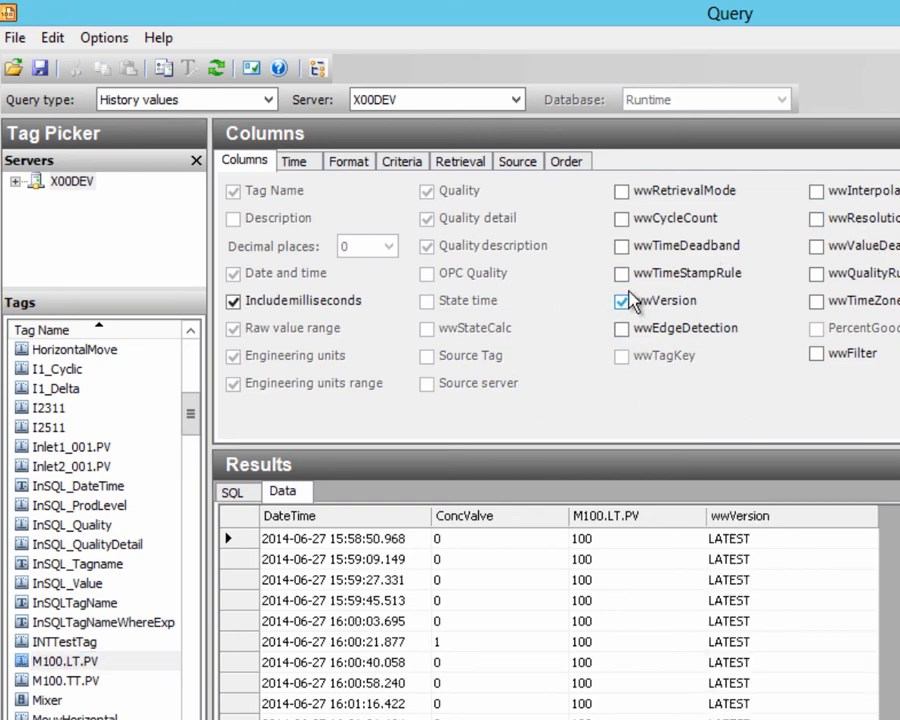
pyautogui.click(621, 218)
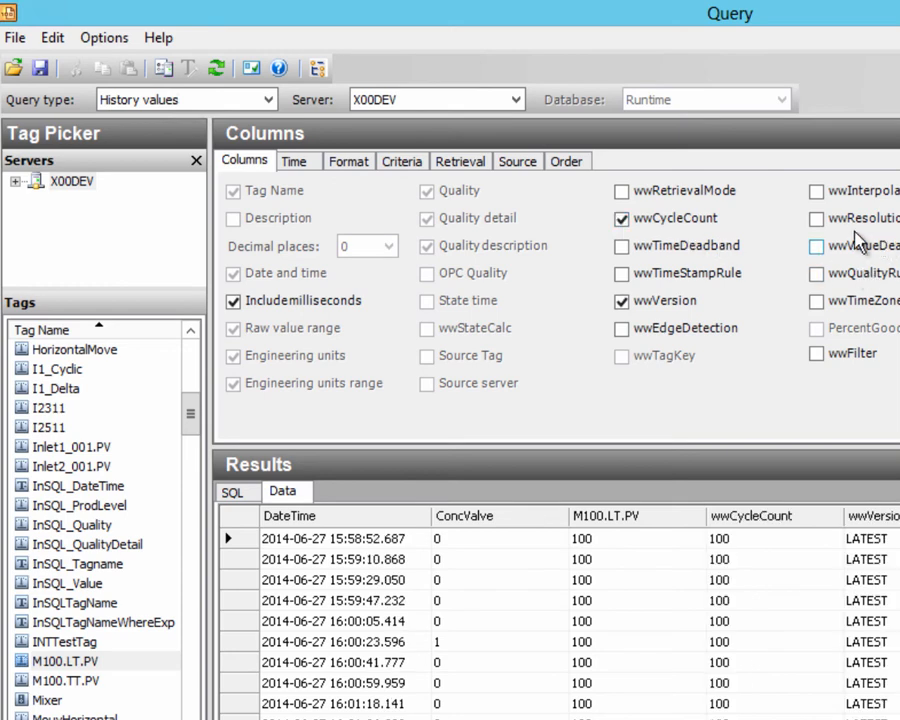
pyautogui.click(817, 219)
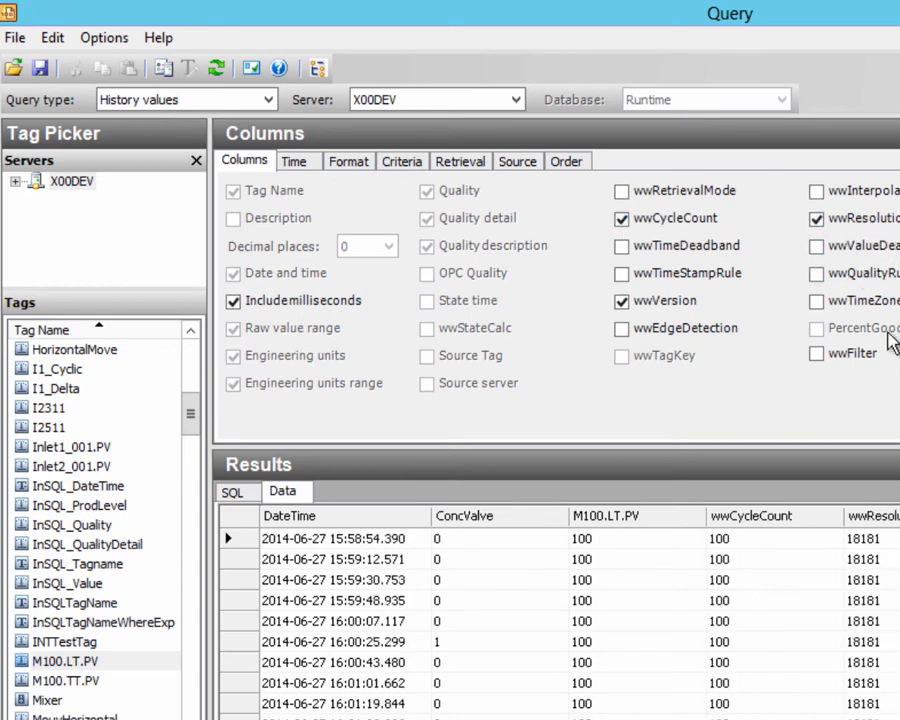
# - Review the time, format and criteria options of the history values query
pyautogui.click(294, 164)
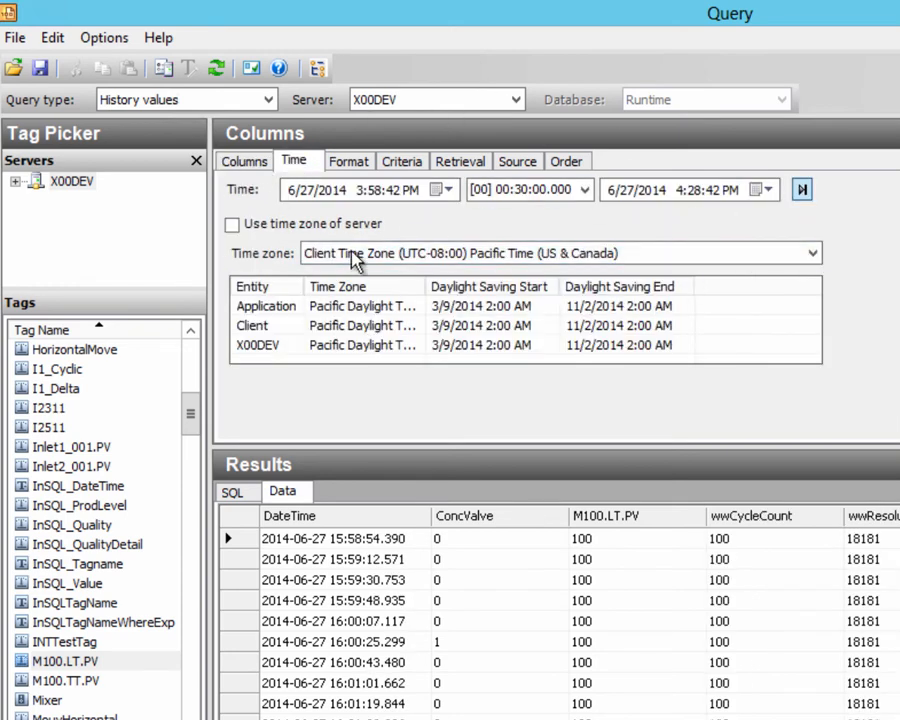
pyautogui.click(352, 164)
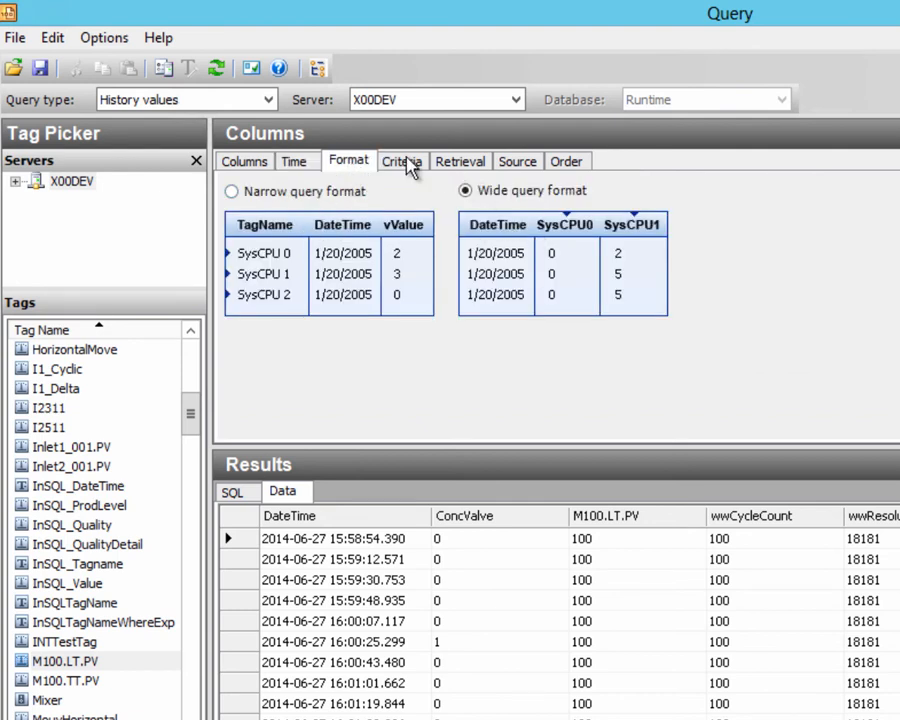
pyautogui.click(398, 163)
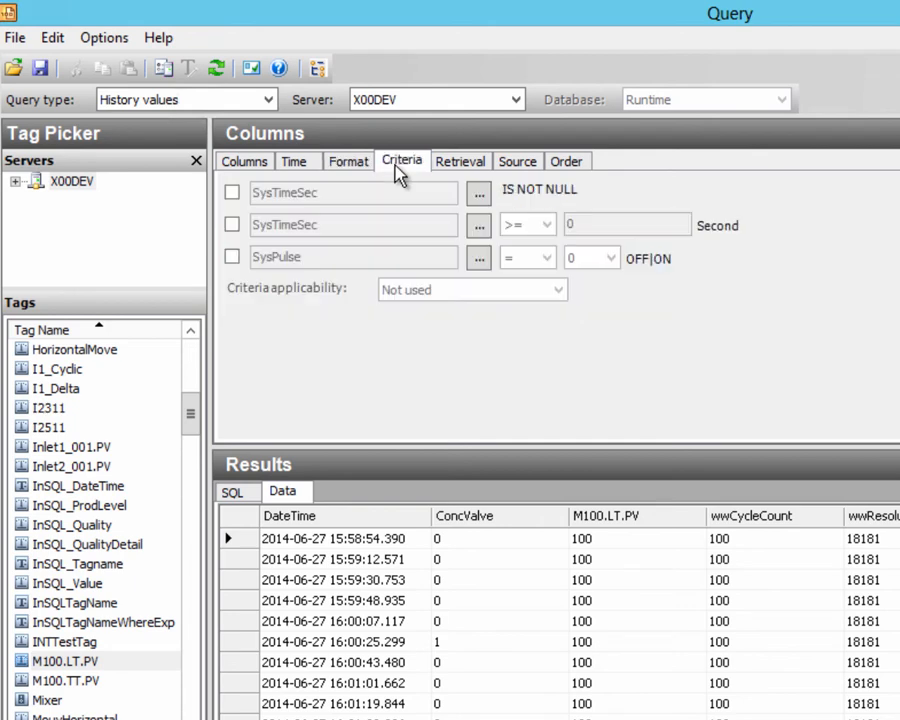
# - Compare the criteria options of the narrow and wide query formats, returning the query to wide format
pyautogui.click(350, 167)
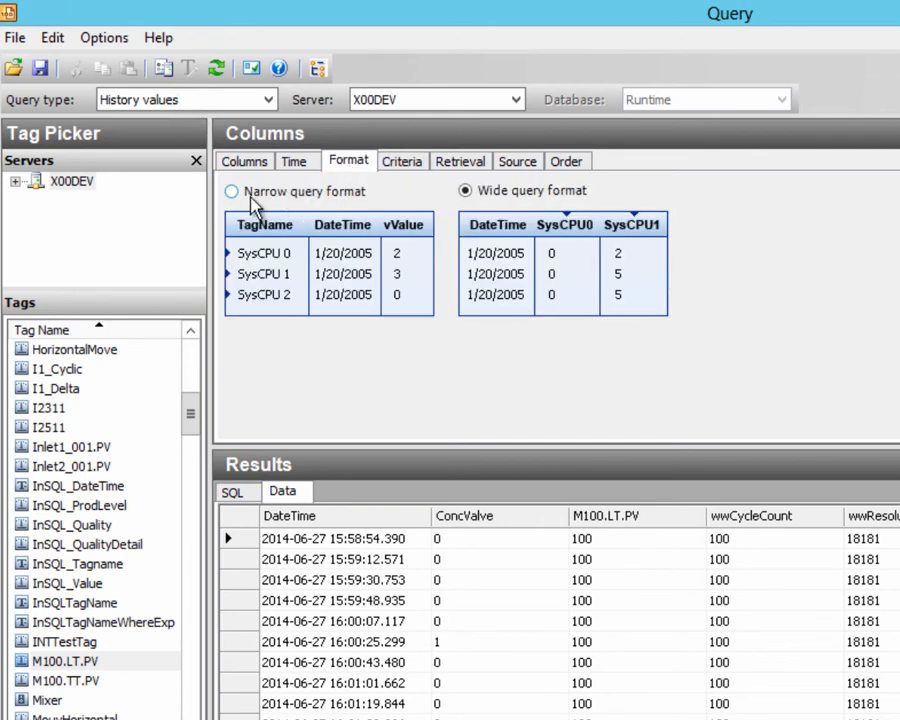
pyautogui.click(266, 192)
pyautogui.click(399, 165)
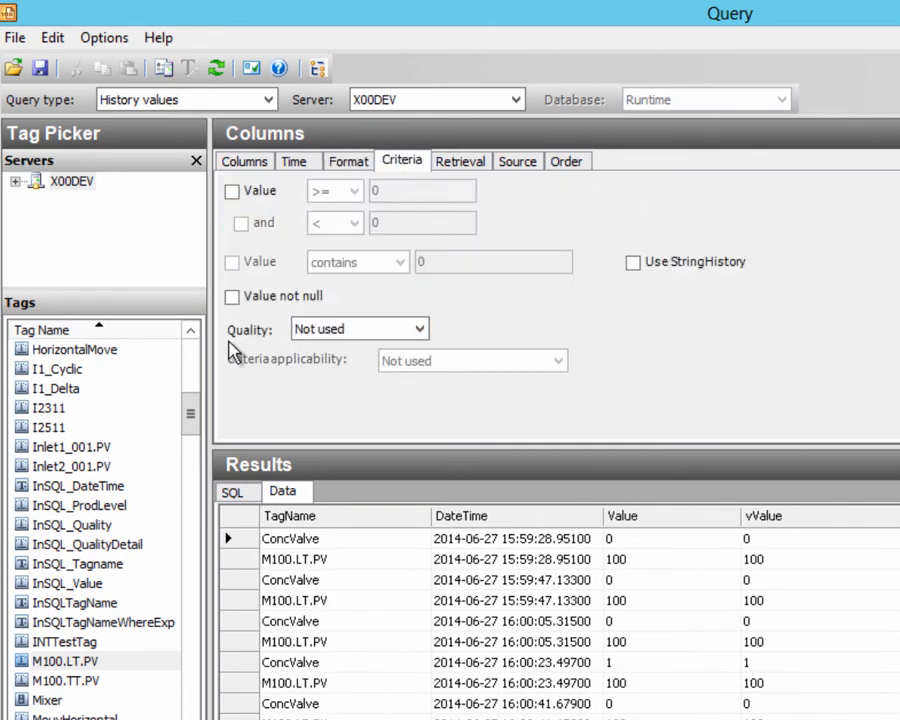
pyautogui.click(350, 163)
pyautogui.click(466, 193)
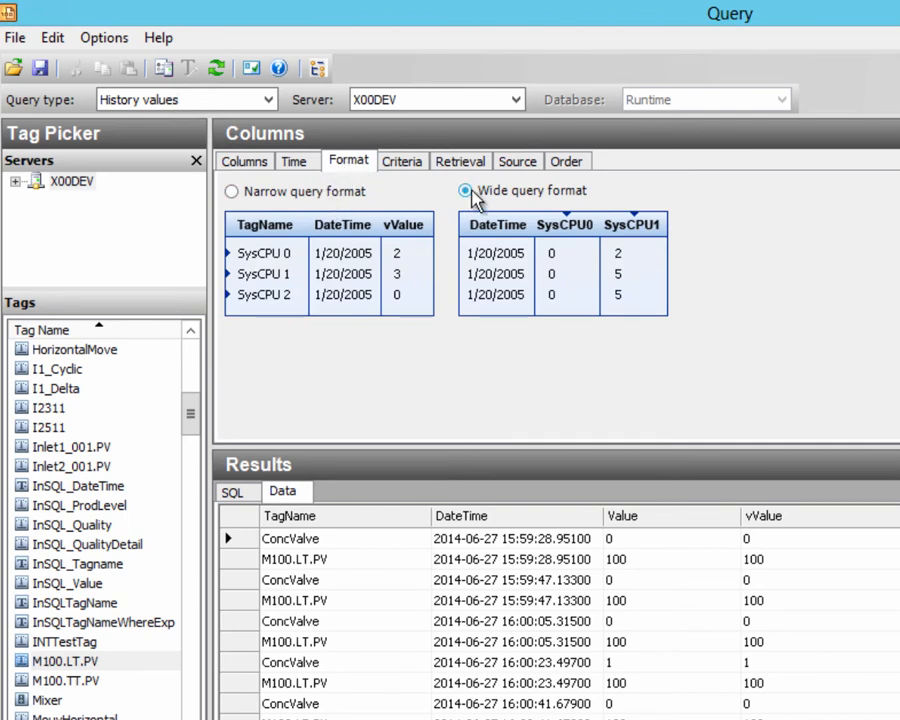
pyautogui.click(405, 164)
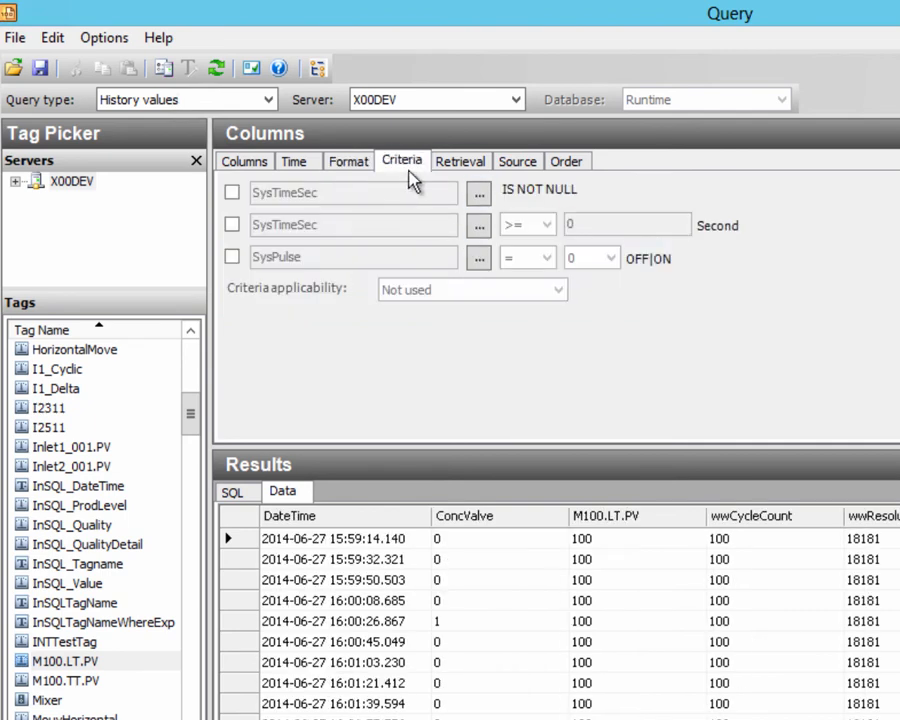
# - Review the list of retrieval modes and the main and other retrieval options of the history query
pyautogui.click(460, 161)
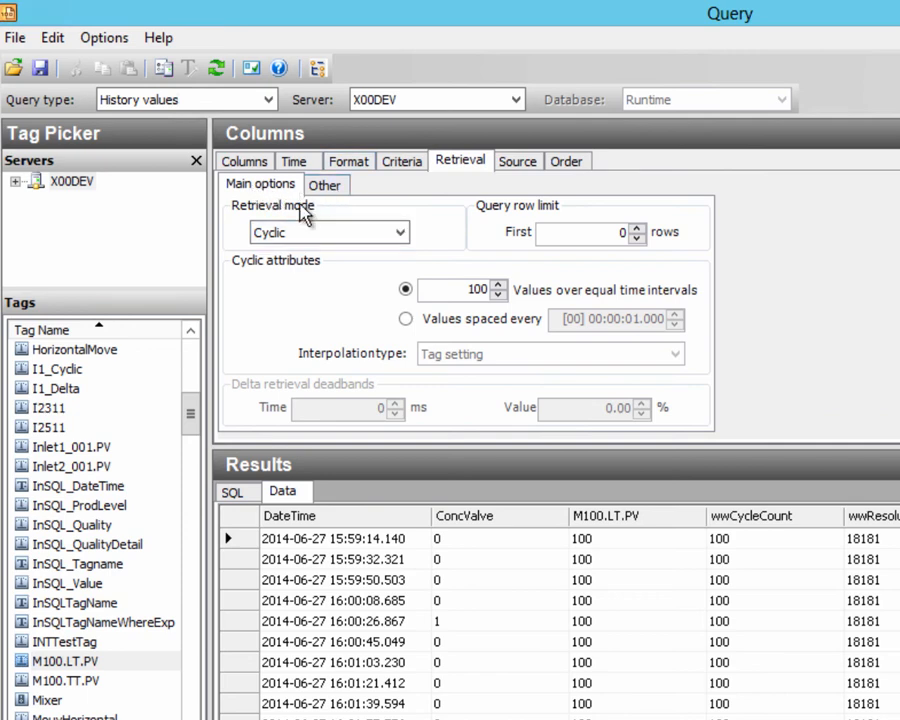
pyautogui.click(403, 233)
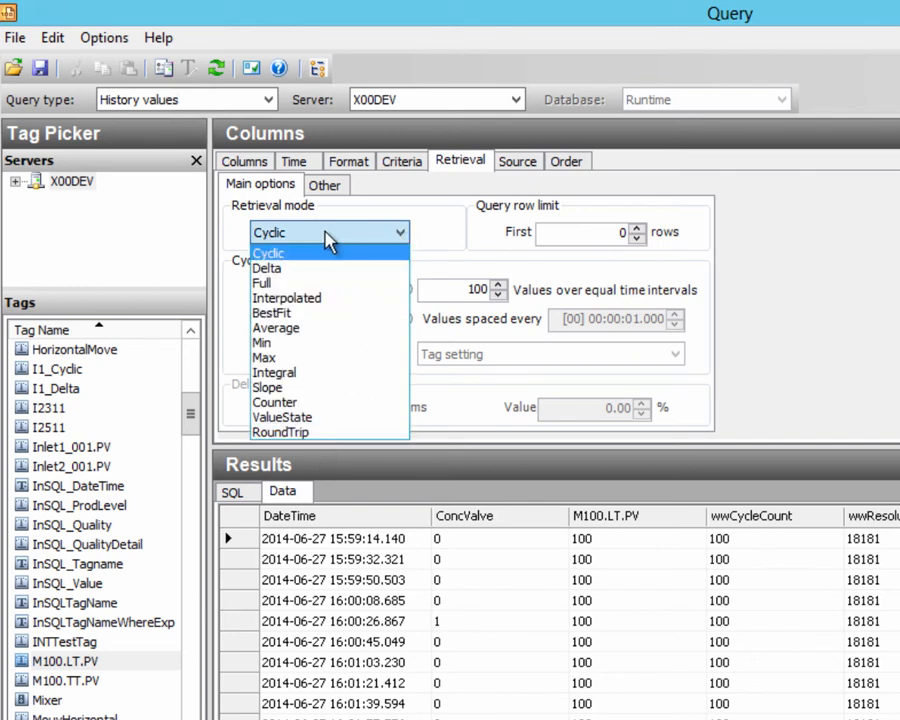
pyautogui.click(444, 218)
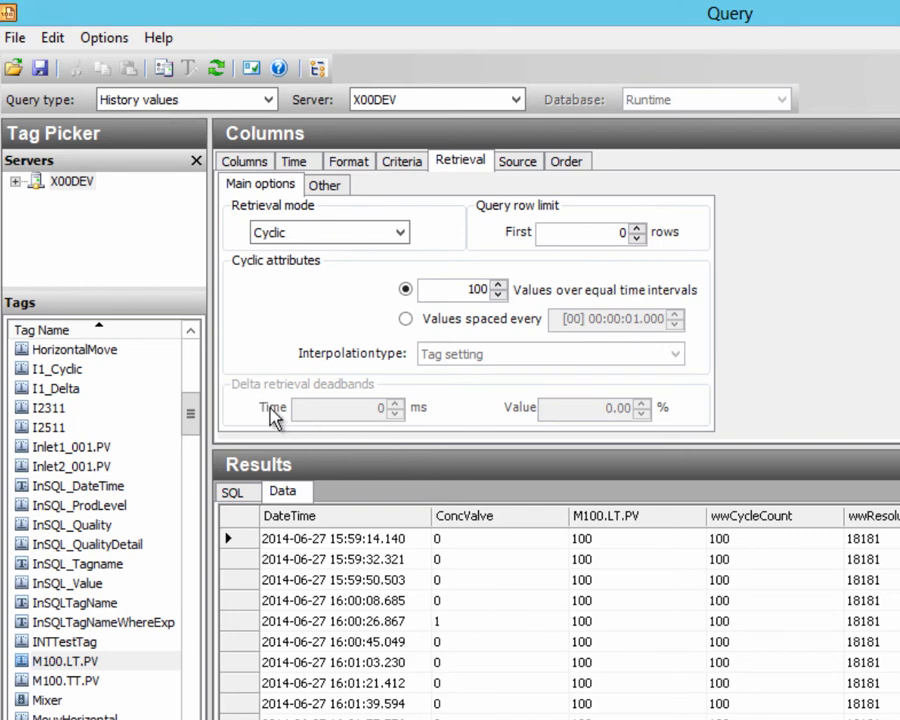
pyautogui.click(328, 187)
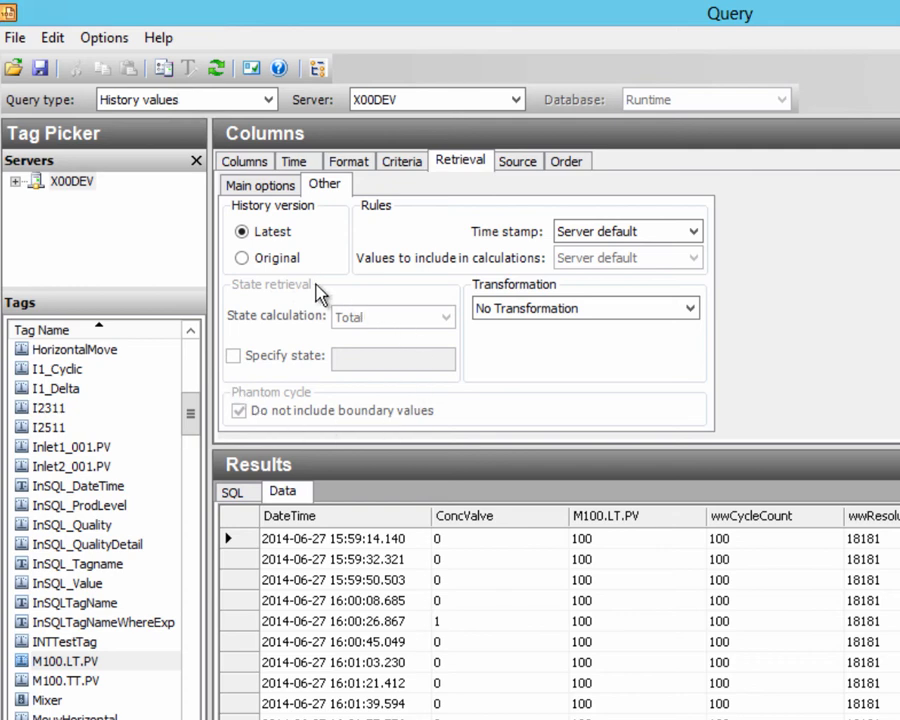
# - Set the history query's retrieval mode to RoundTrip and check its state calculation and transformation options
pyautogui.click(262, 186)
pyautogui.click(382, 235)
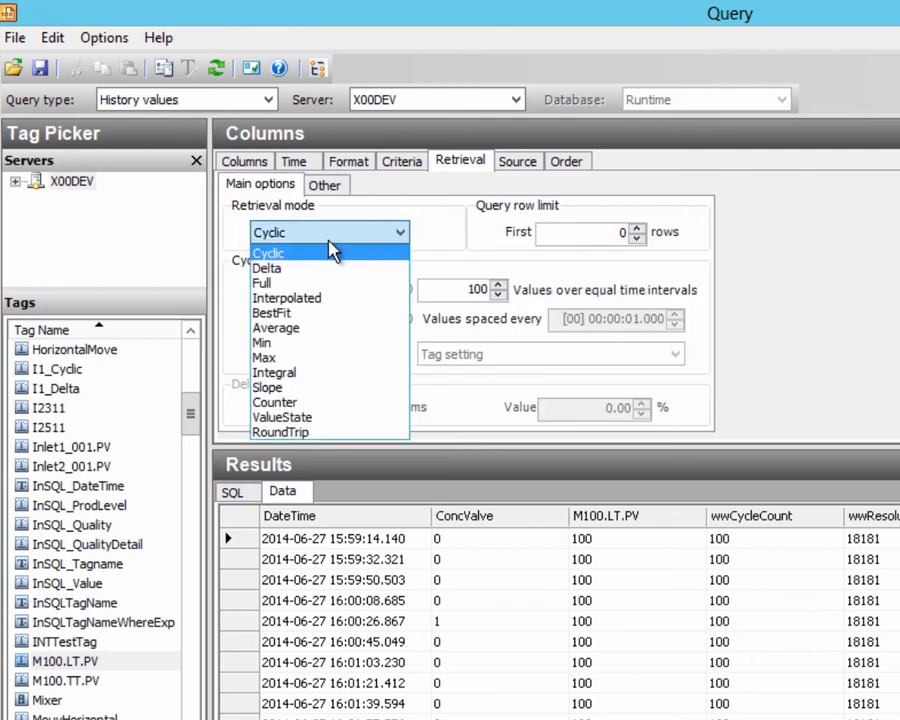
pyautogui.click(305, 431)
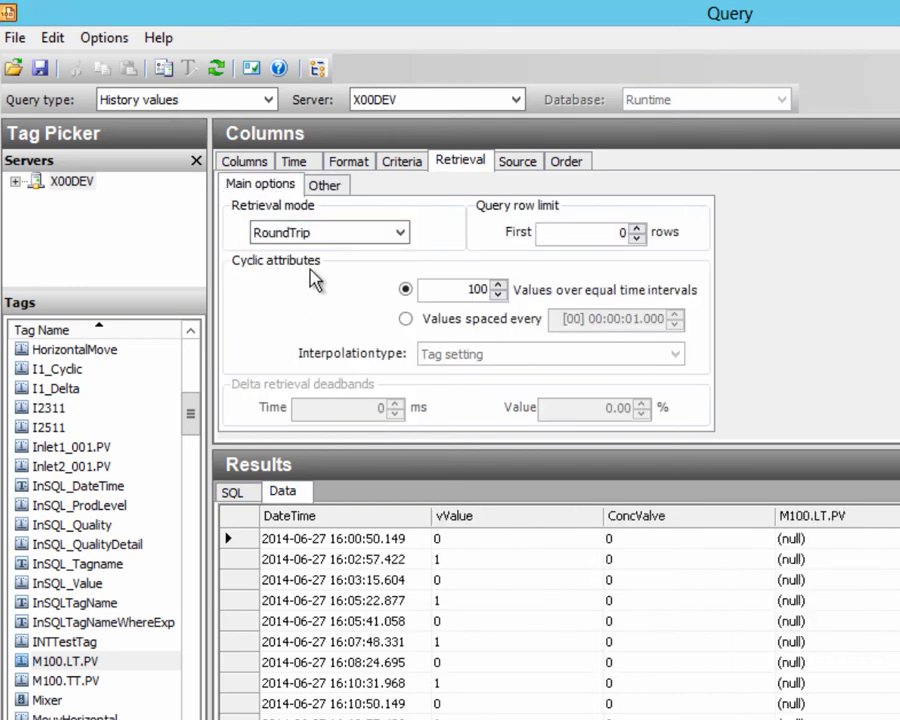
pyautogui.click(326, 187)
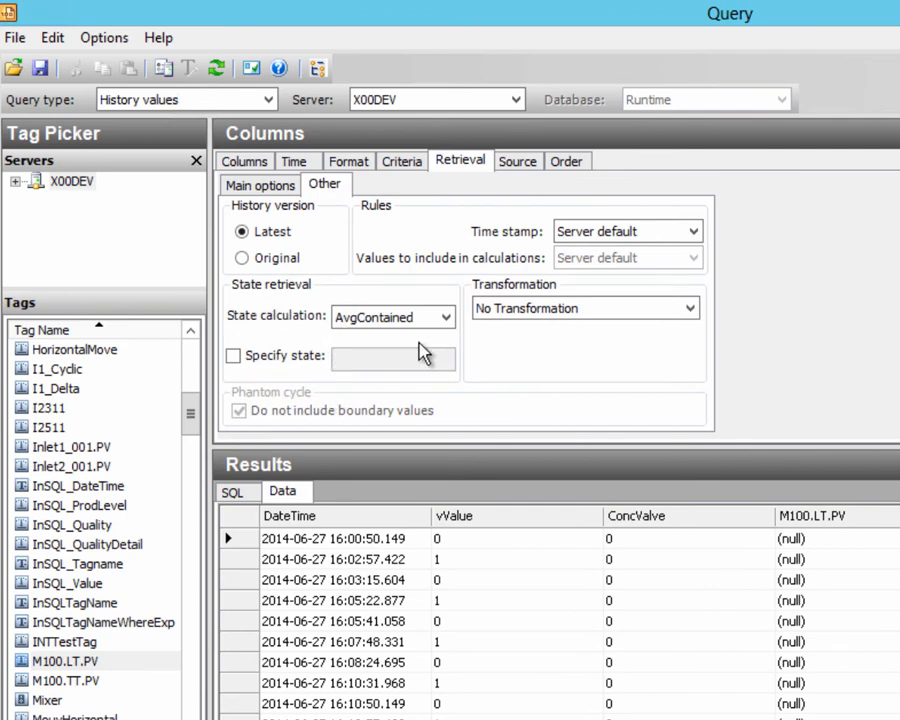
pyautogui.click(618, 310)
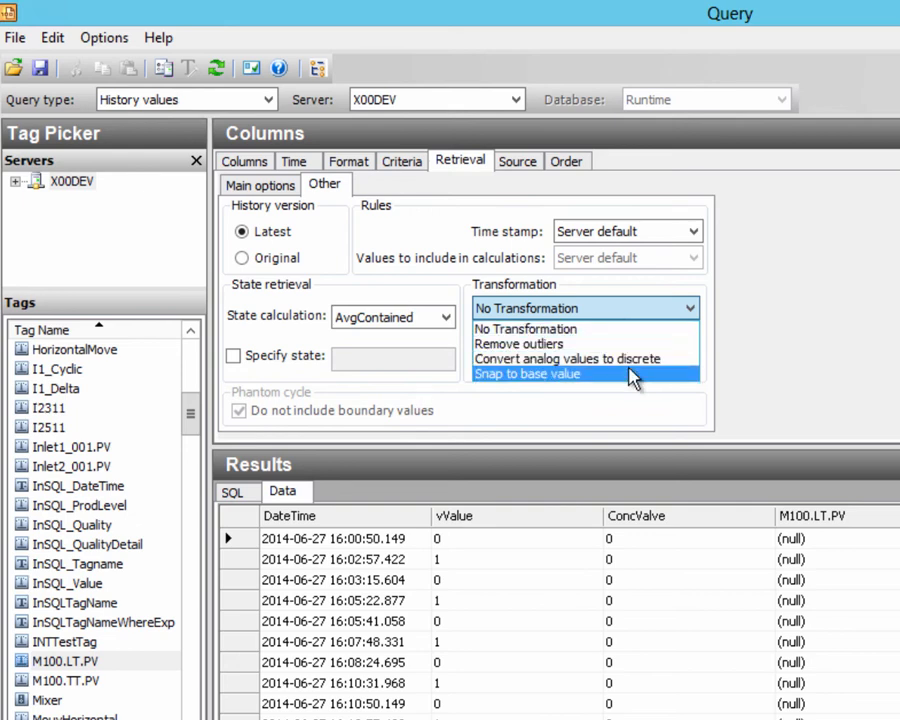
pyautogui.press('Escape')
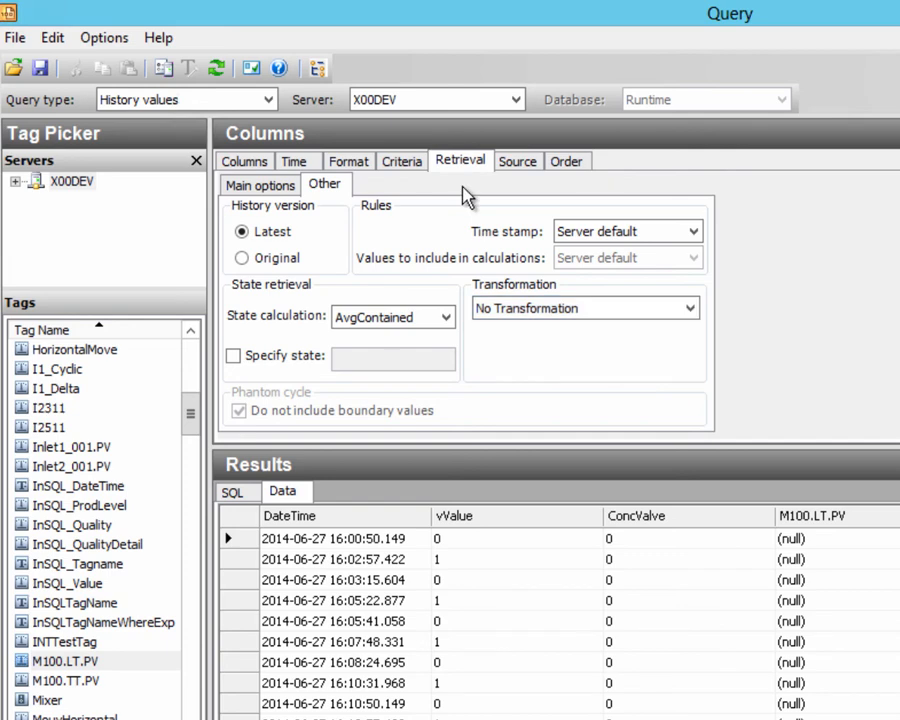
# - Review the fields and sort directions available for ordering the history query results
pyautogui.click(580, 166)
pyautogui.click(262, 190)
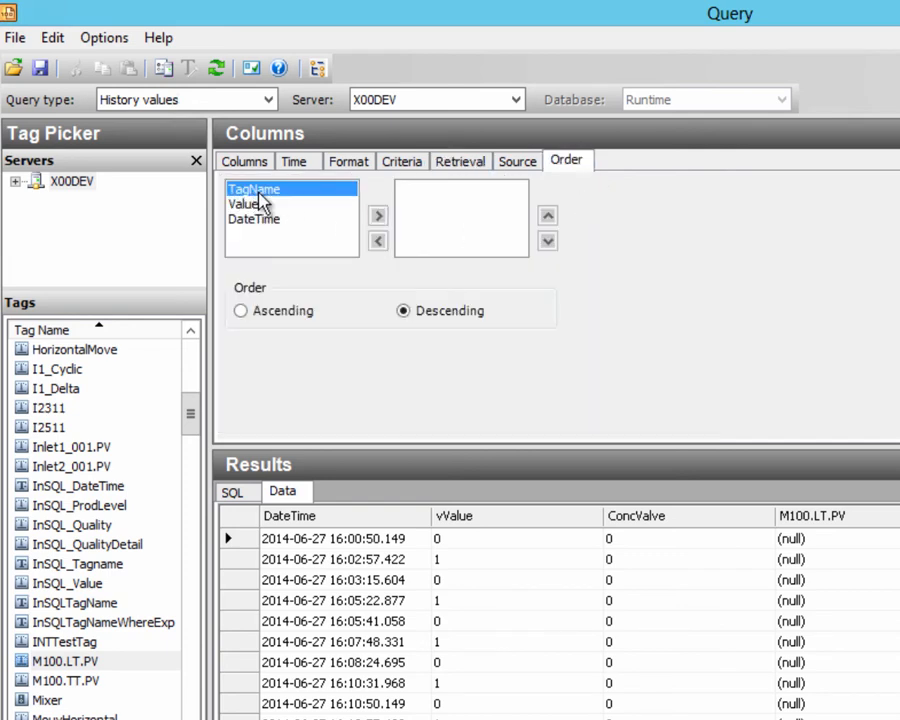
pyautogui.click(258, 204)
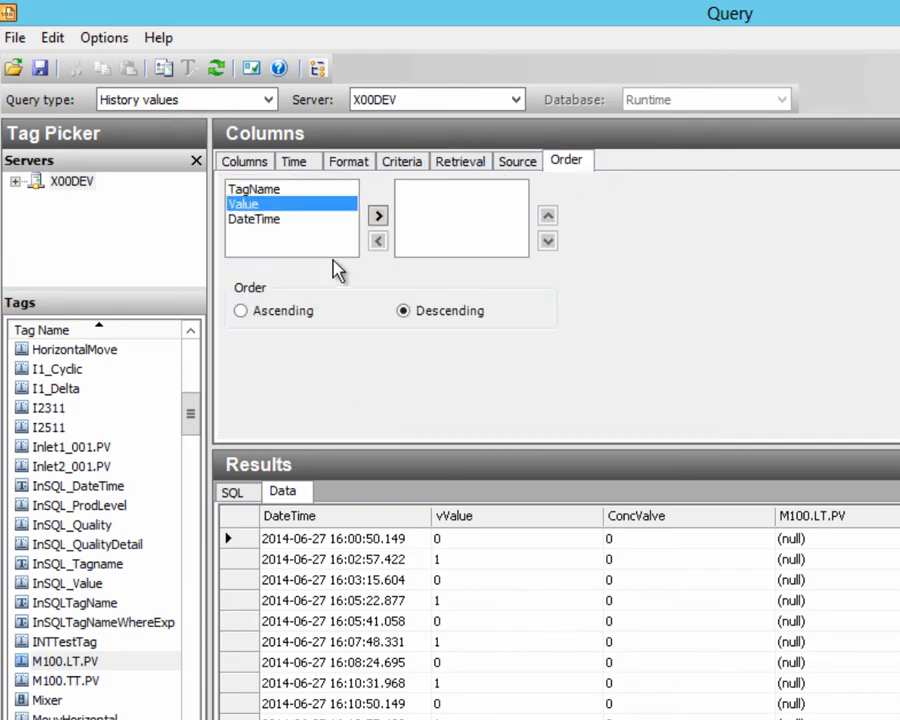
pyautogui.click(256, 190)
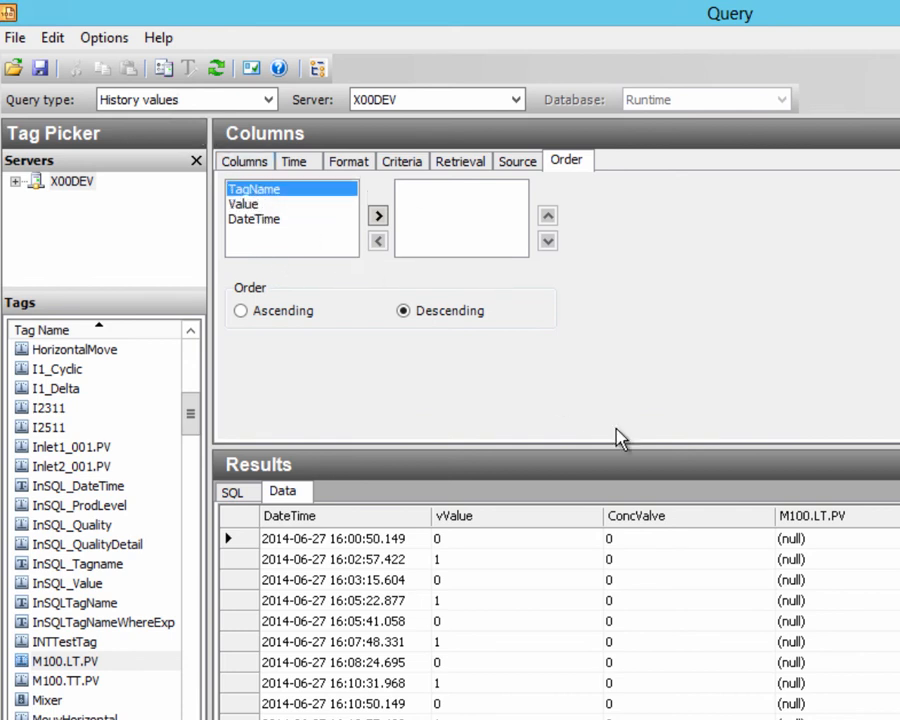
# - Change the query type to IO server and include the application name, topic name and topic timeout columns
pyautogui.click(193, 100)
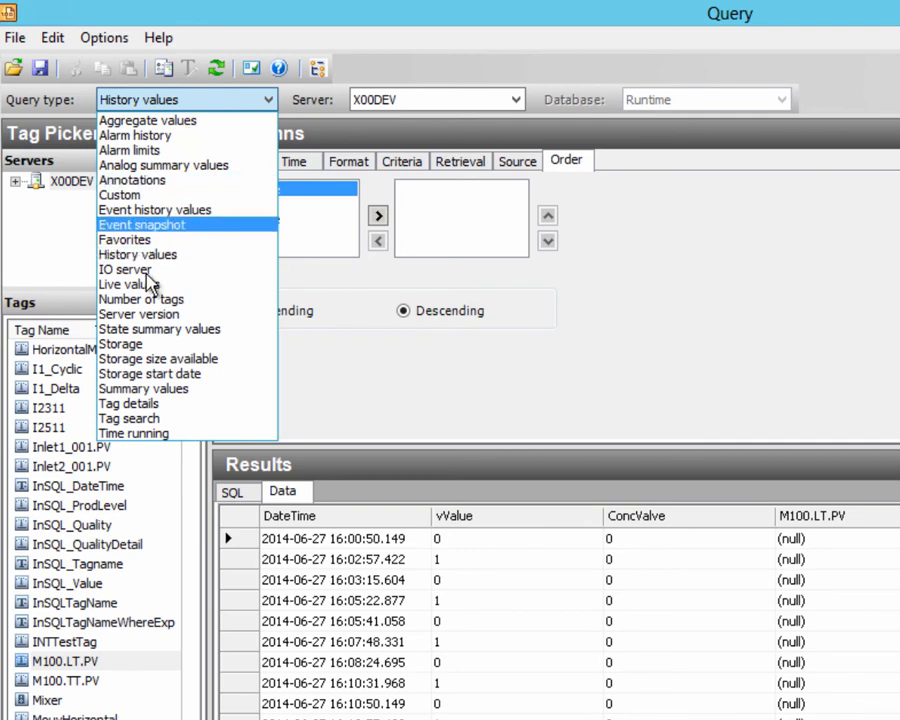
pyautogui.click(136, 268)
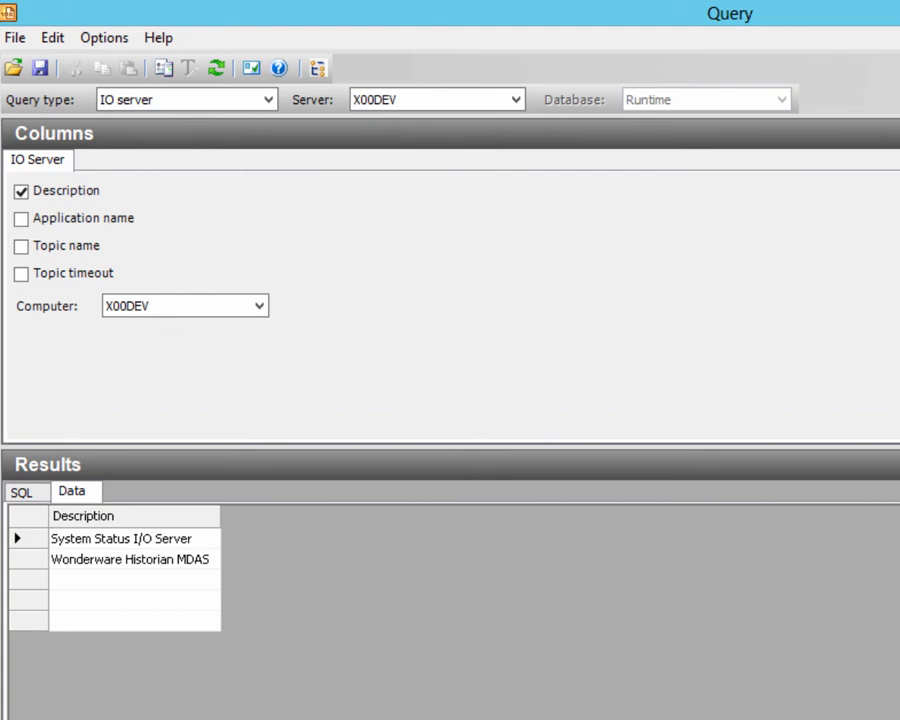
pyautogui.click(22, 220)
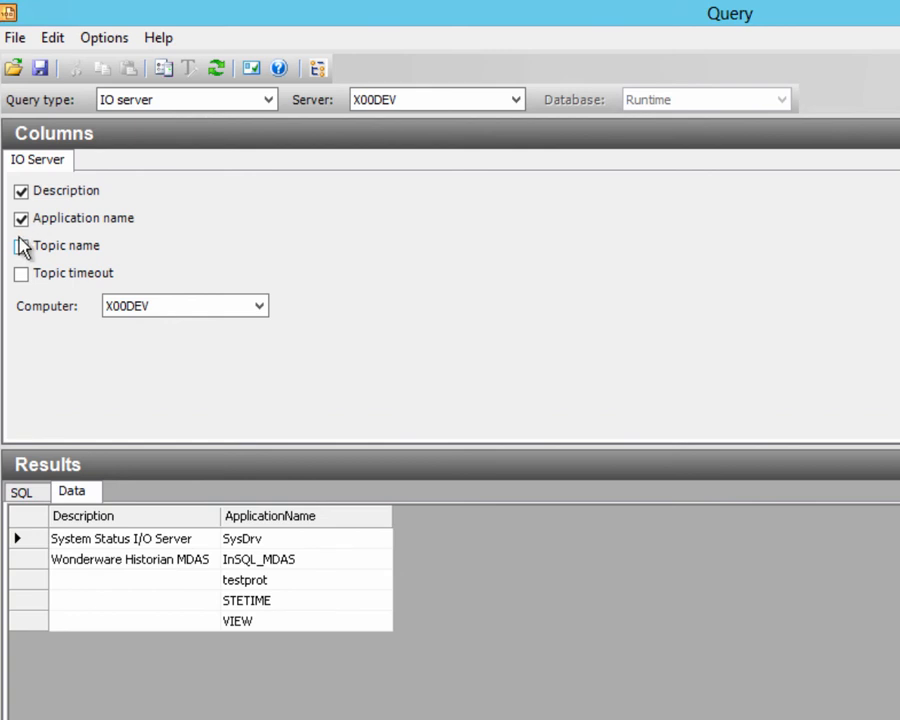
pyautogui.click(22, 246)
pyautogui.click(21, 274)
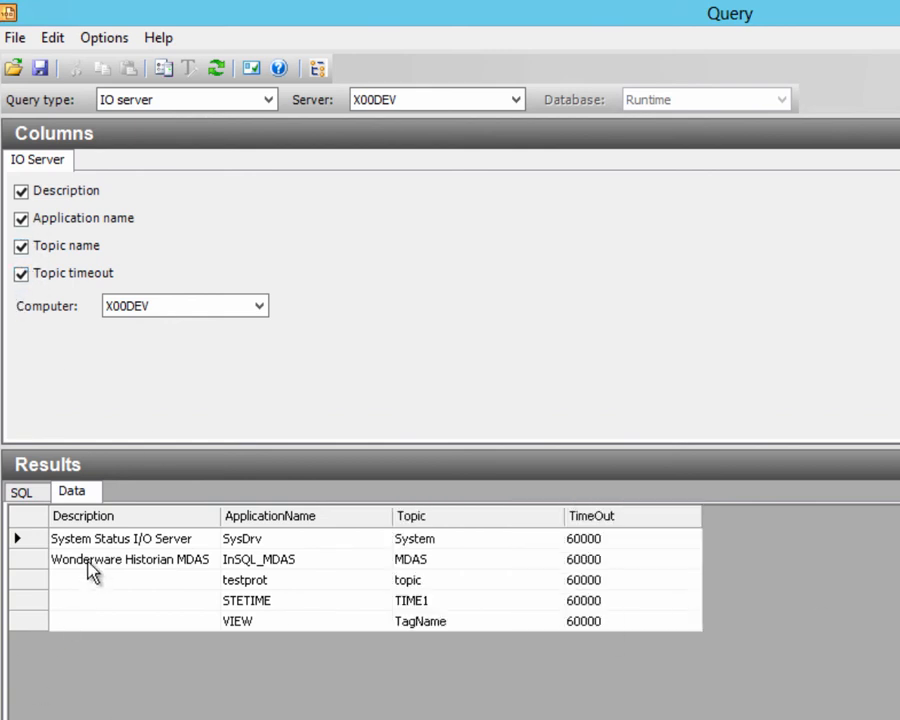
# - Change the query type to Live values and select all tags from Inlet1_001.PV through Mixer
pyautogui.click(263, 99)
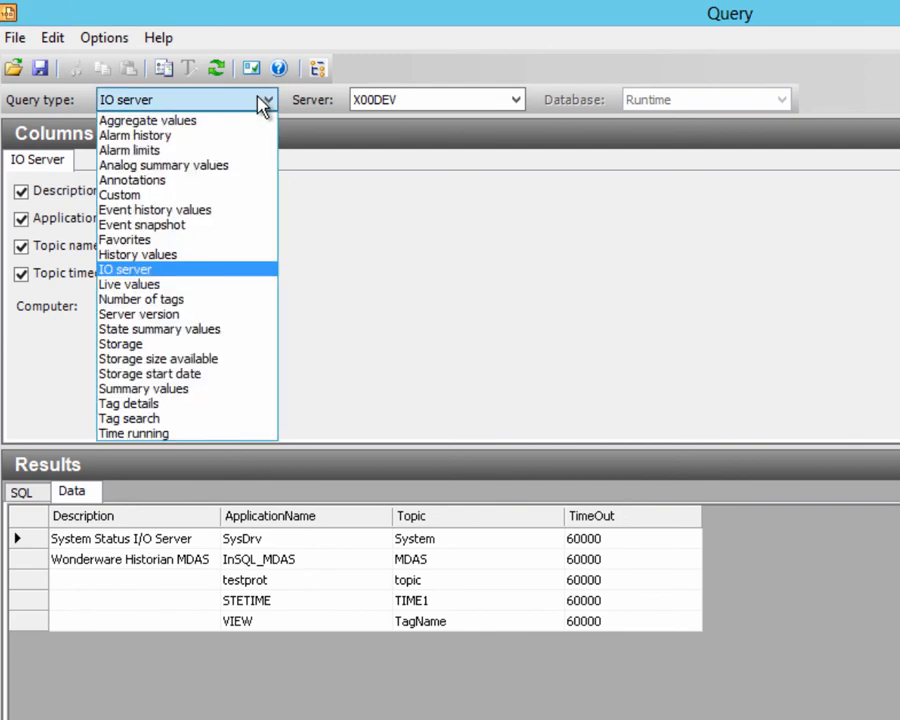
pyautogui.click(134, 284)
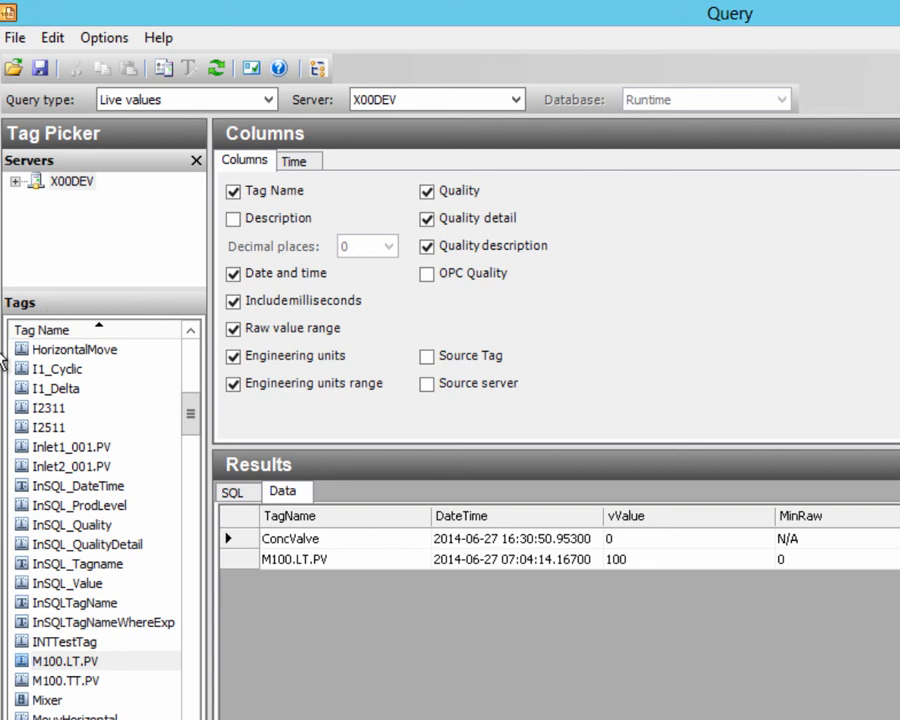
pyautogui.click(76, 450)
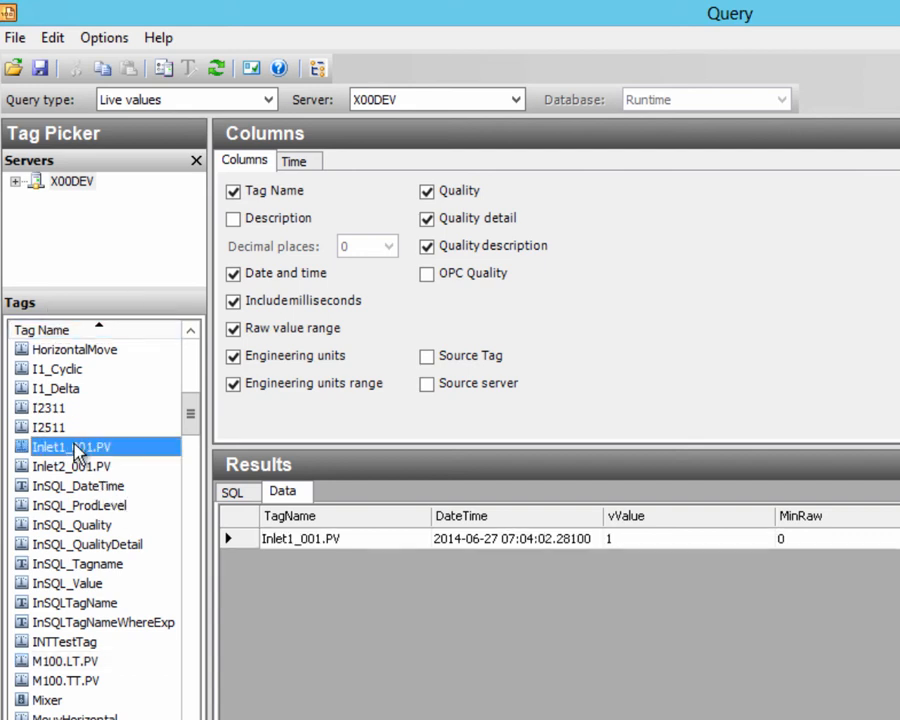
pyautogui.keyDown('shift'); pyautogui.click(114, 699); pyautogui.keyUp('shift')
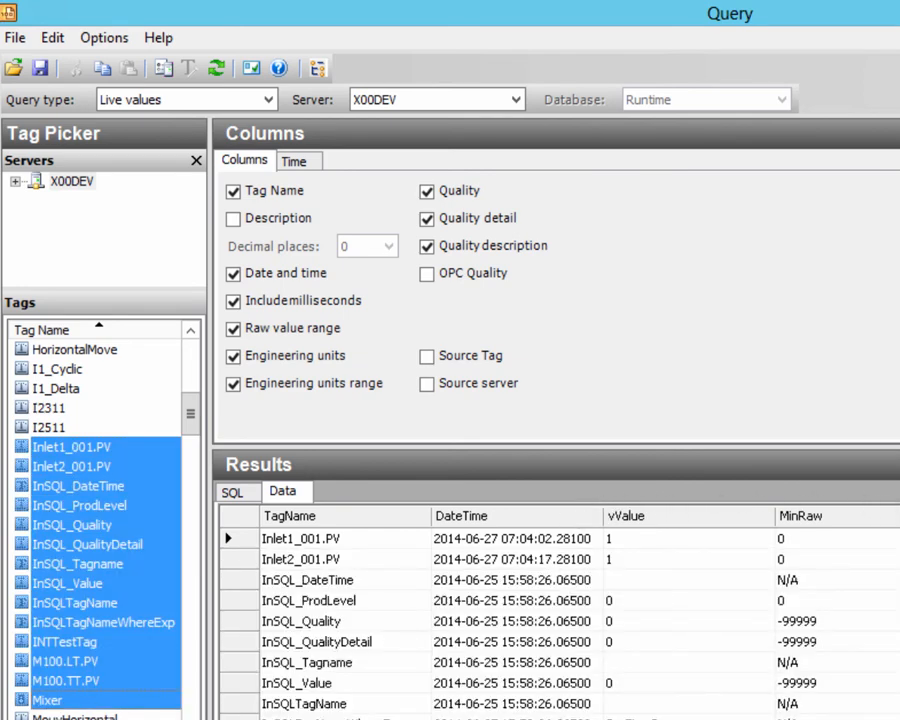
pyautogui.click(612, 321)
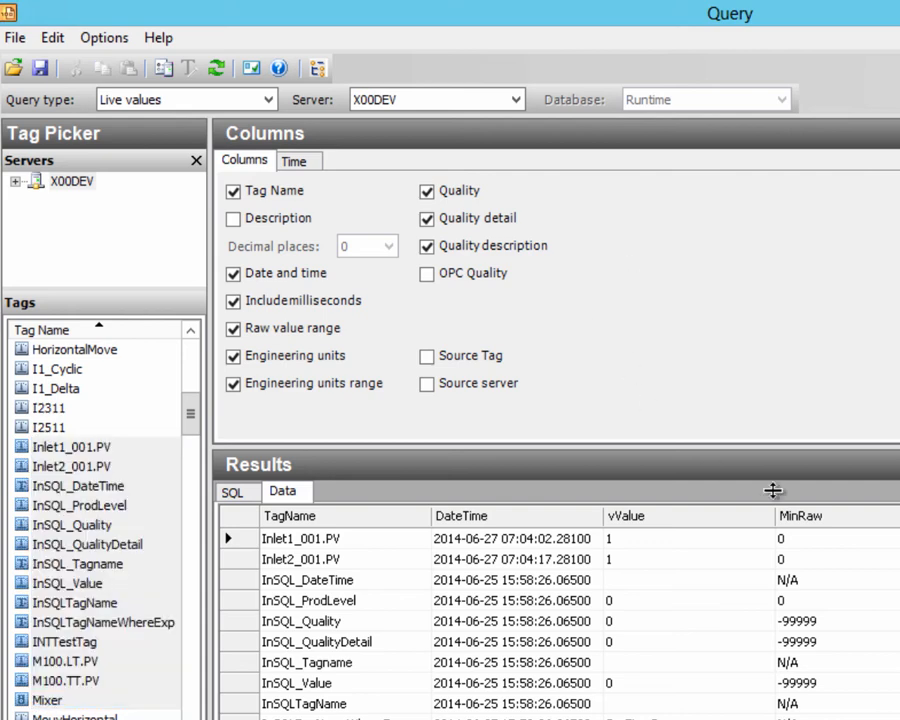
# - Check the time zone options of the live values query and change the query type to Number of tags
pyautogui.click(304, 164)
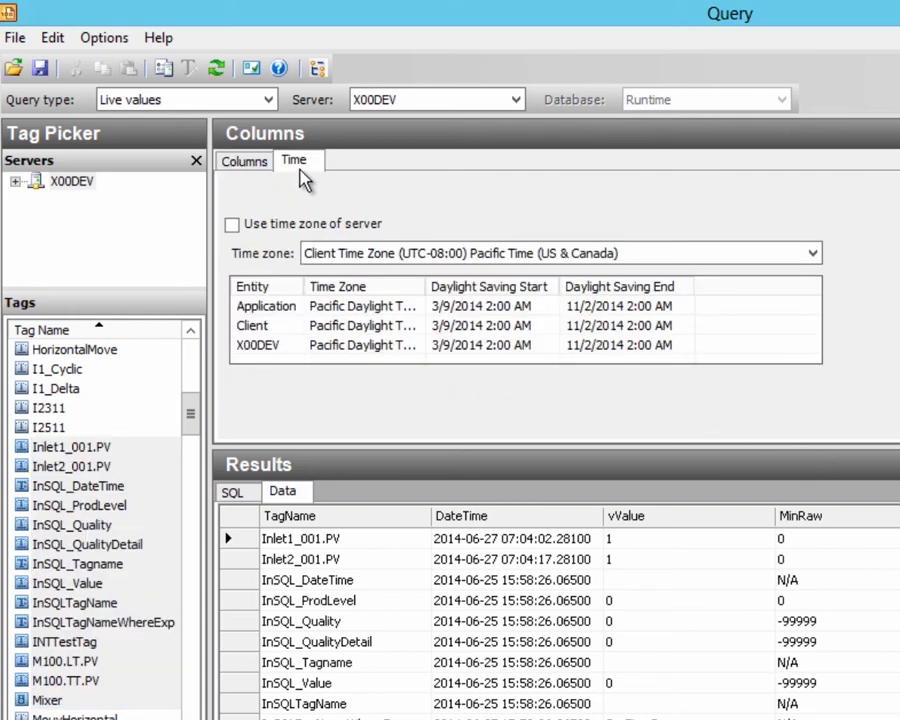
pyautogui.click(247, 163)
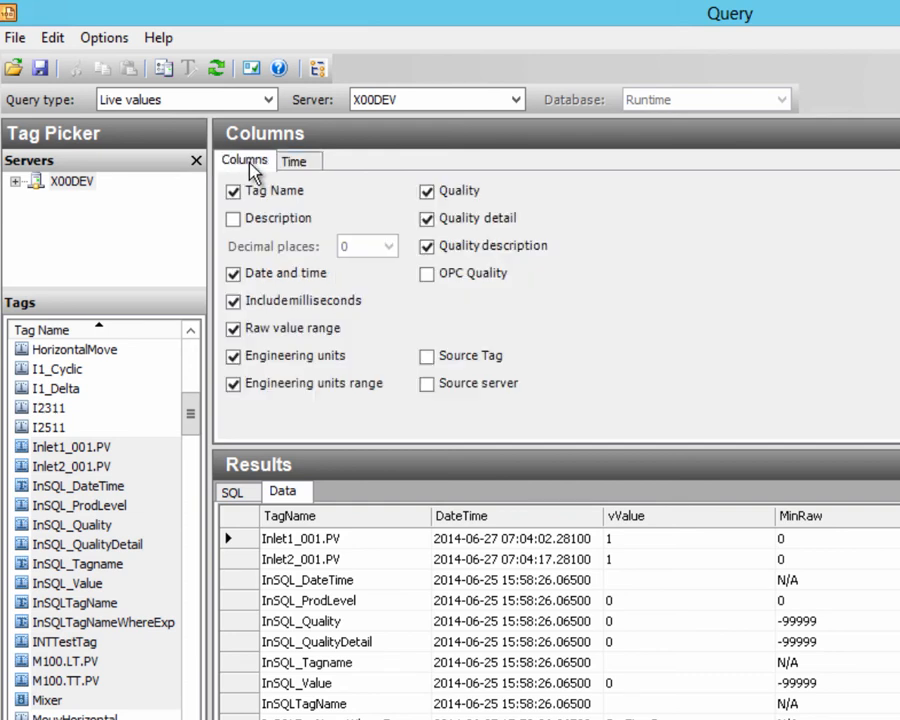
pyautogui.click(242, 103)
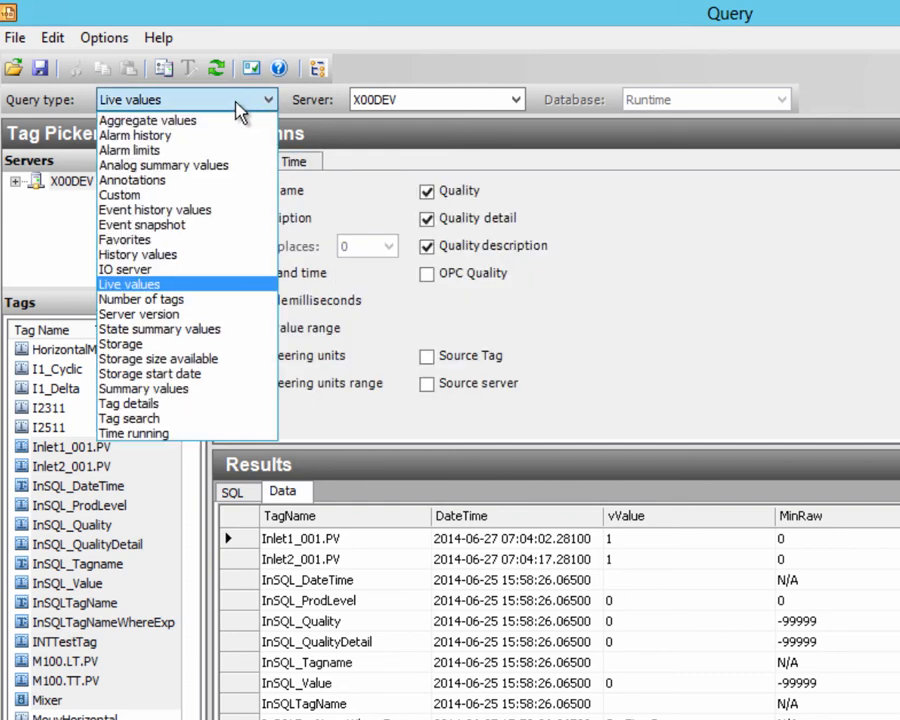
pyautogui.click(166, 302)
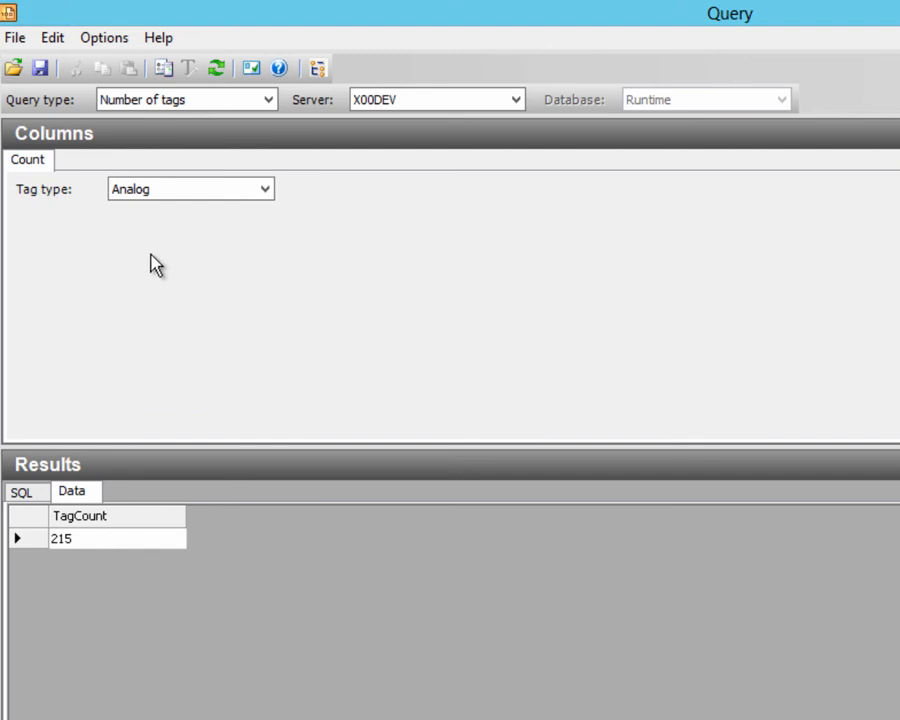
# - Count the String tags, and set the tag type to All to count every tag
pyautogui.click(172, 194)
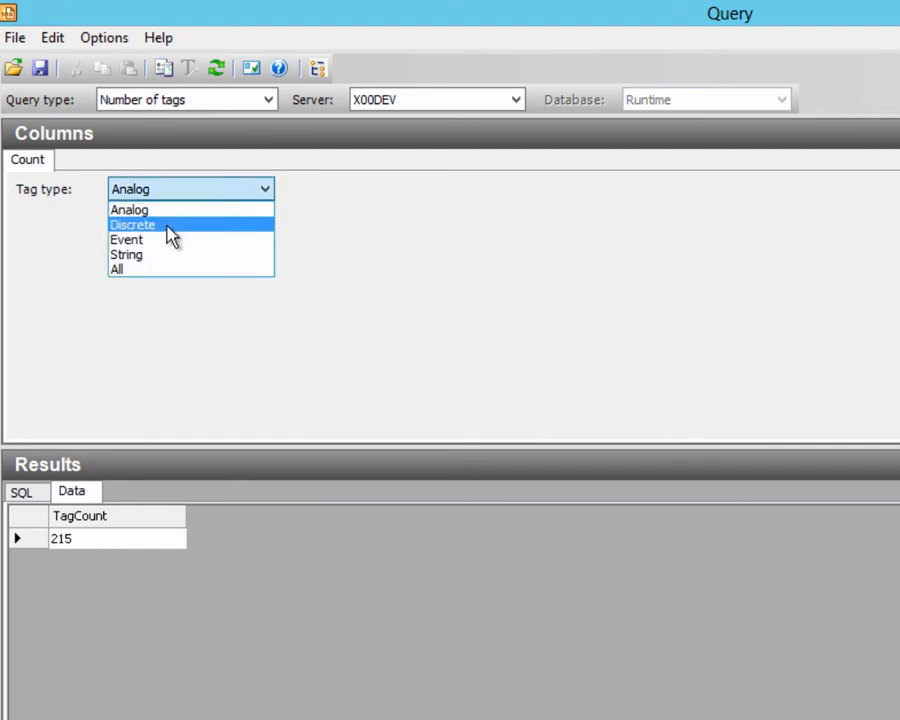
pyautogui.click(164, 256)
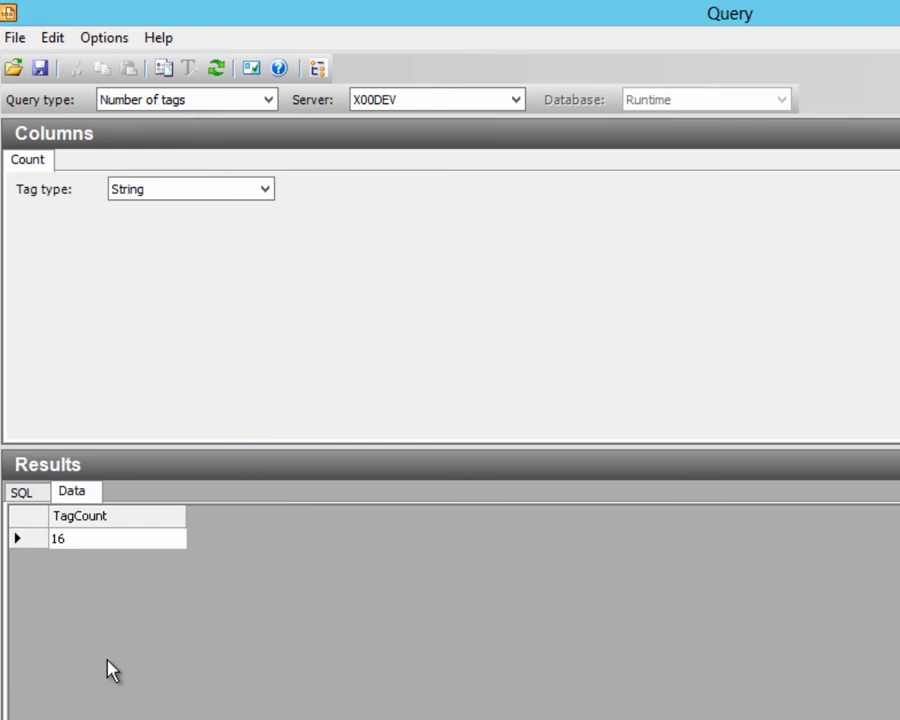
pyautogui.click(130, 194)
pyautogui.click(140, 265)
# - Query the server version, and change the query type to State summary values for the discrete tag ConcValve
pyautogui.click(166, 101)
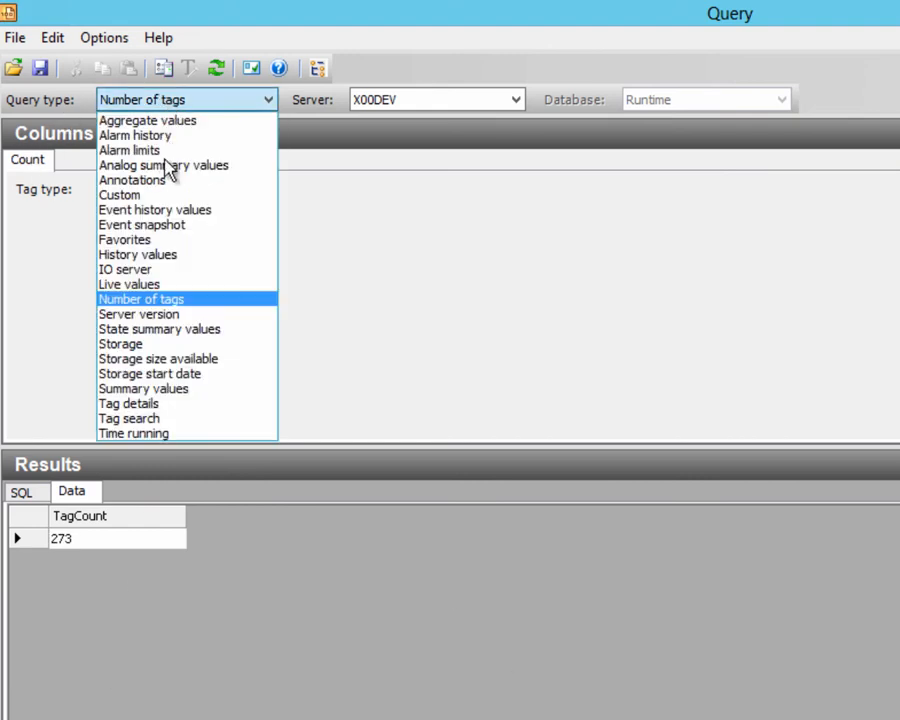
pyautogui.click(172, 318)
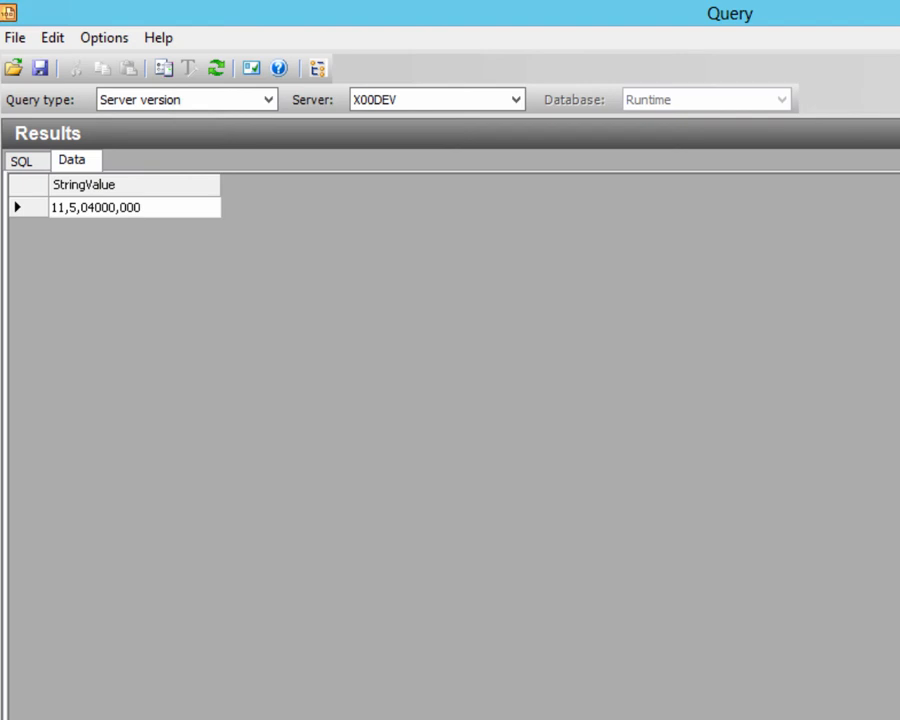
pyautogui.click(200, 100)
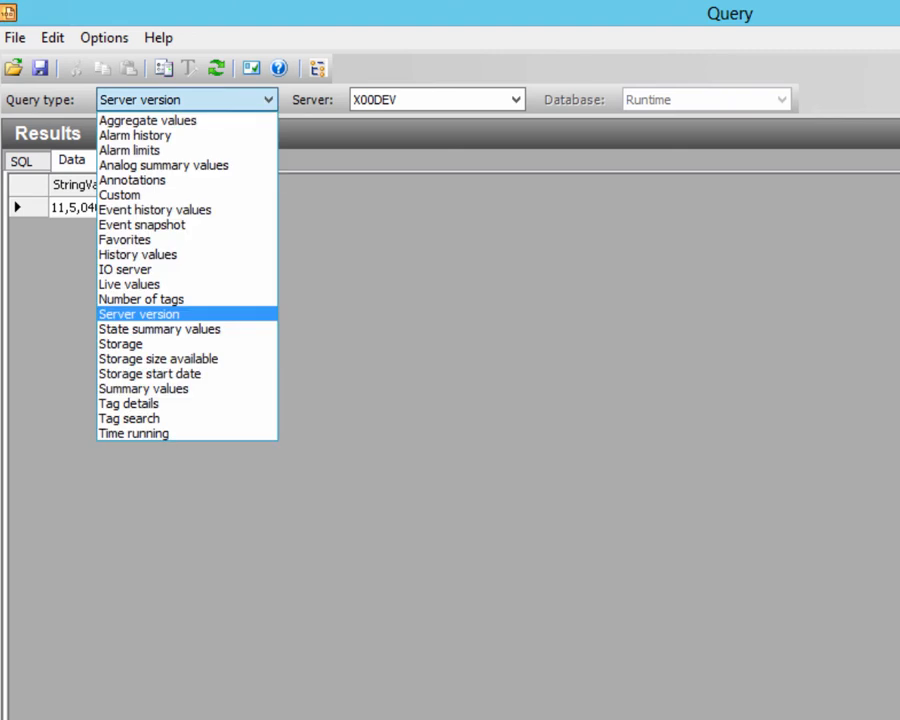
pyautogui.click(160, 328)
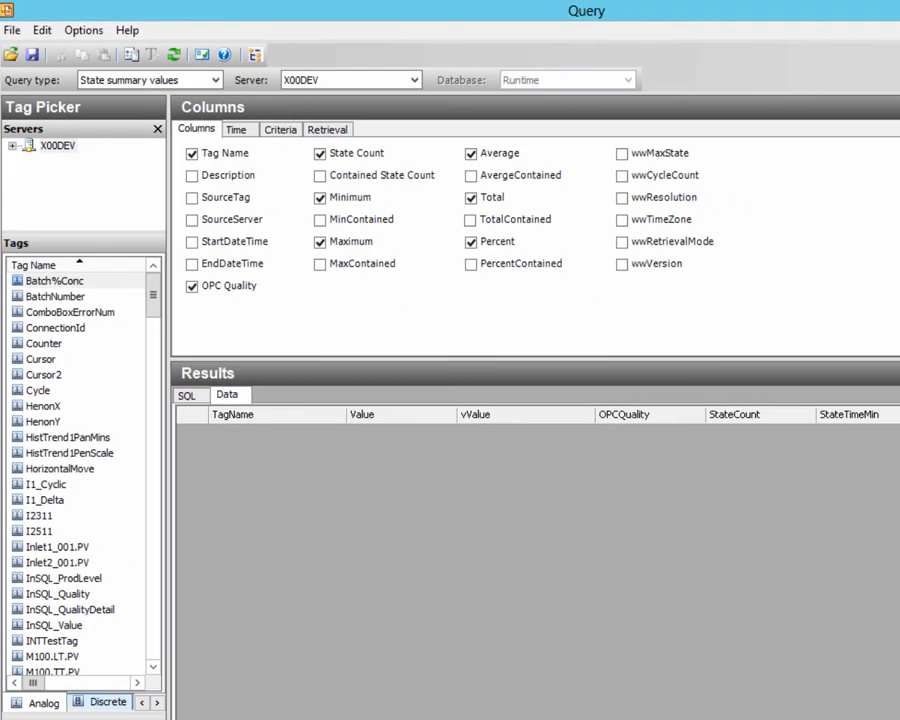
pyautogui.click(107, 702)
pyautogui.click(49, 375)
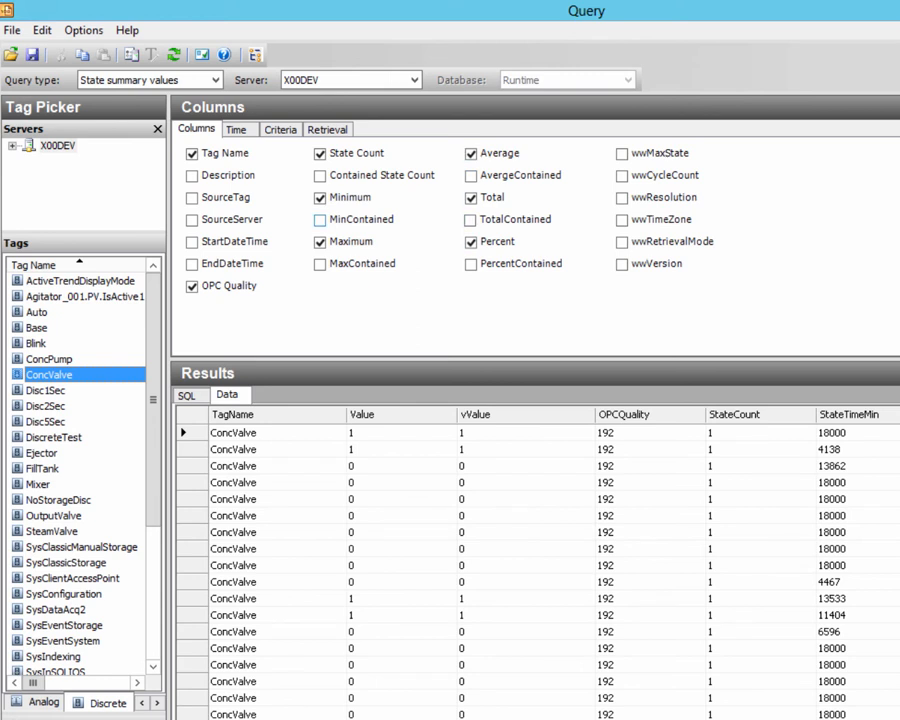
# - Review the state summary query's time and criteria options, and try the Full retrieval mode before returning to Cyclic
pyautogui.click(236, 130)
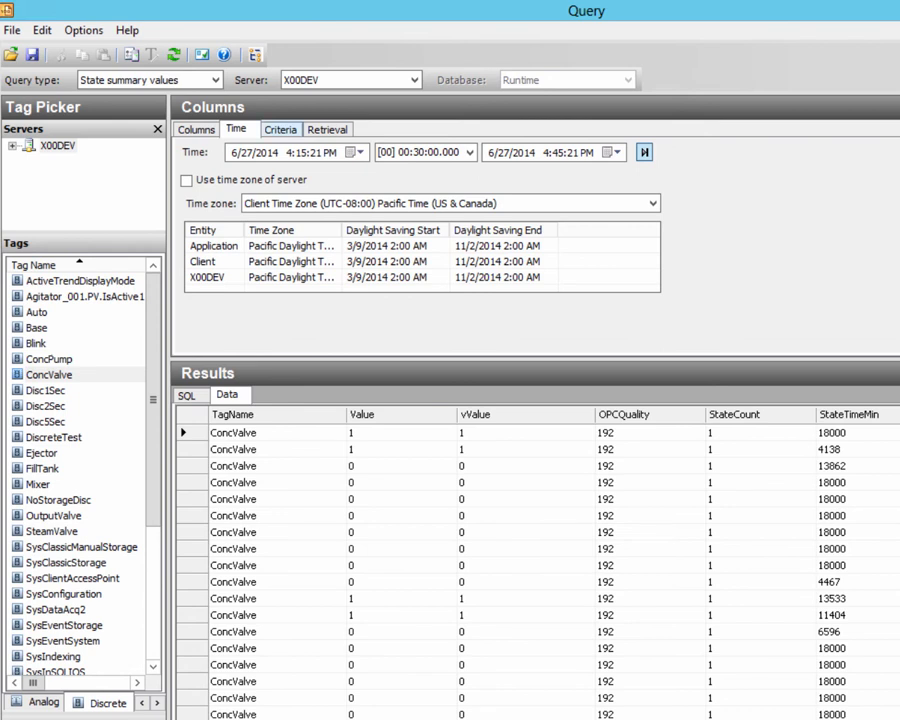
pyautogui.click(280, 130)
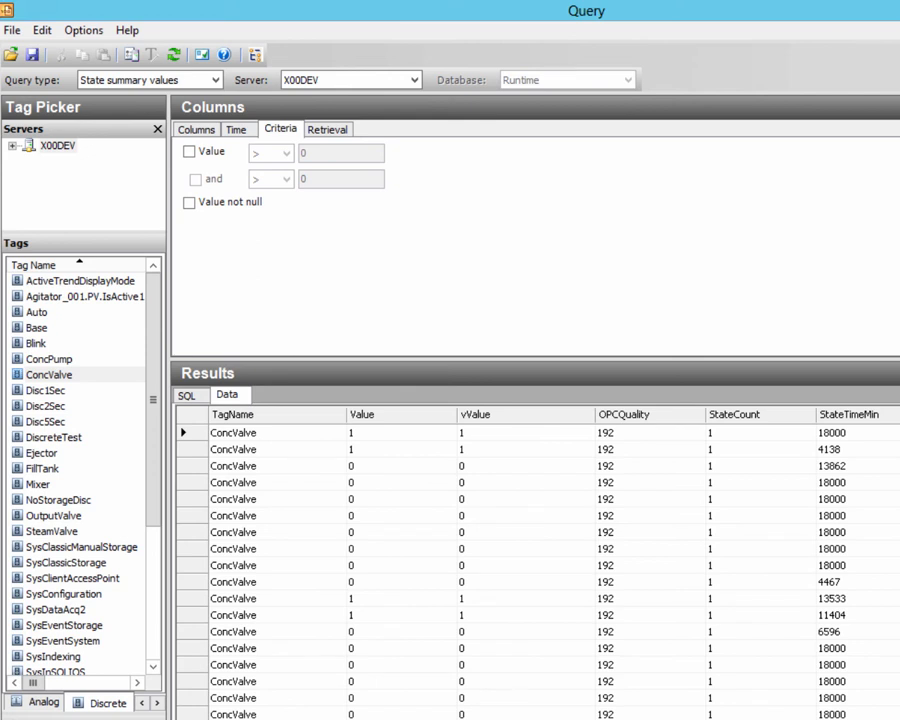
pyautogui.click(328, 130)
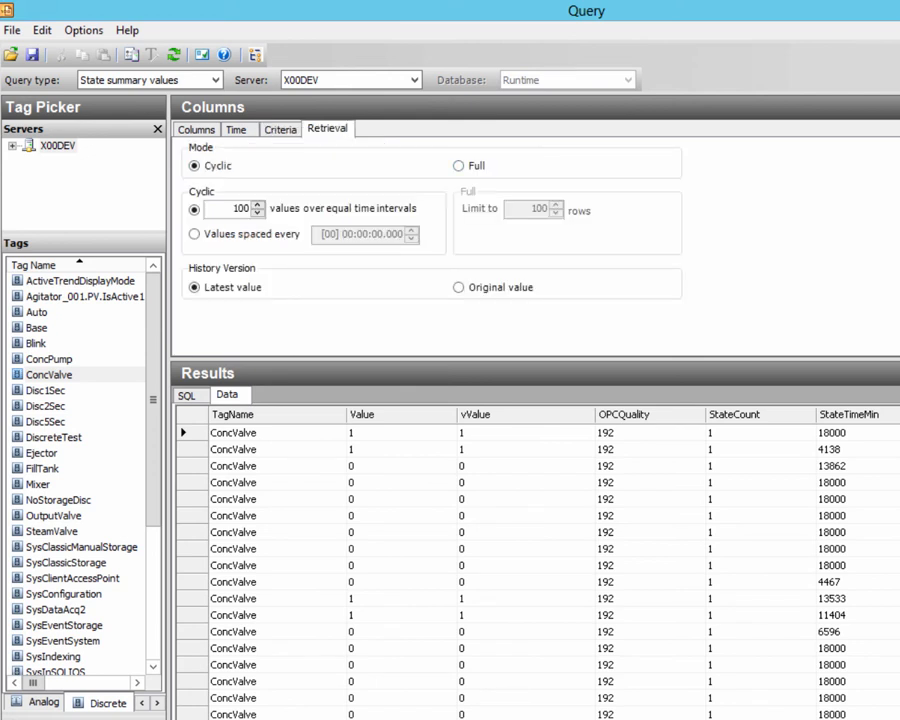
pyautogui.click(459, 166)
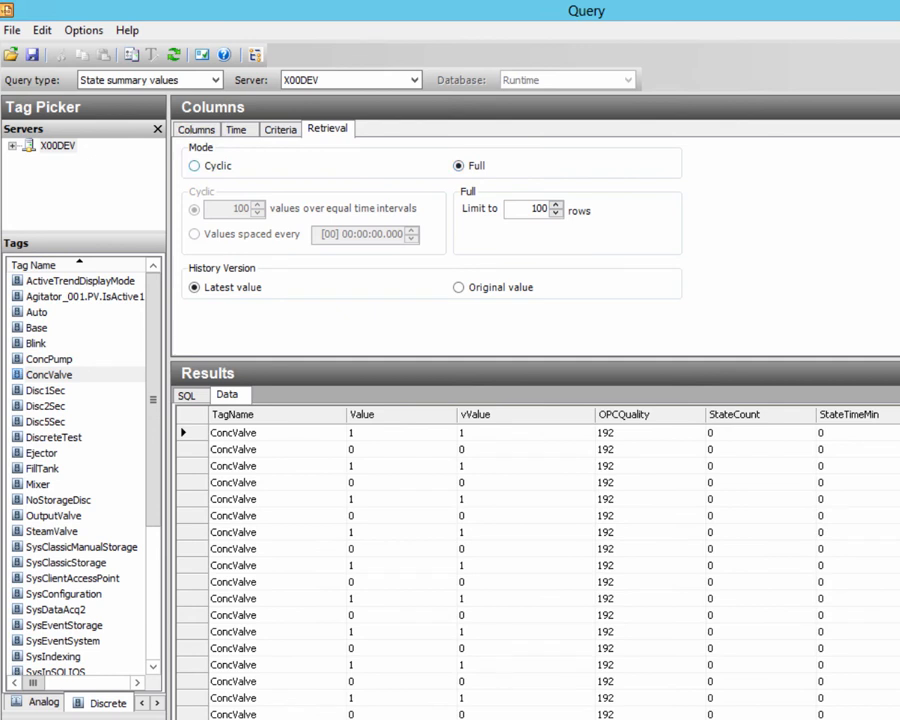
pyautogui.click(194, 166)
# - Change the query type to Storage and include the maximum storage size and minimum storage size threshold columns
pyautogui.click(215, 80)
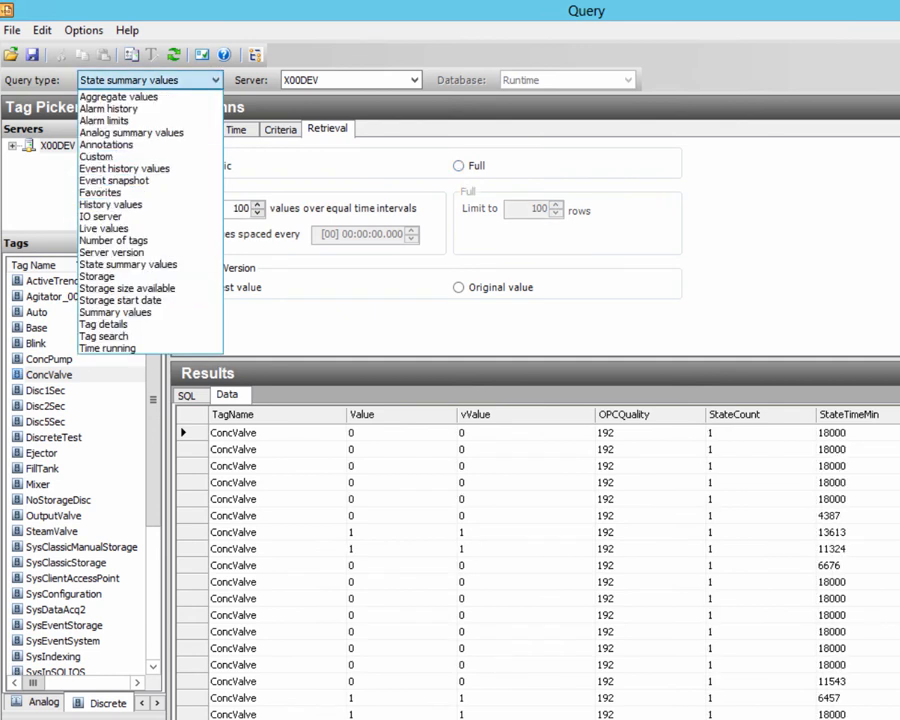
pyautogui.click(110, 276)
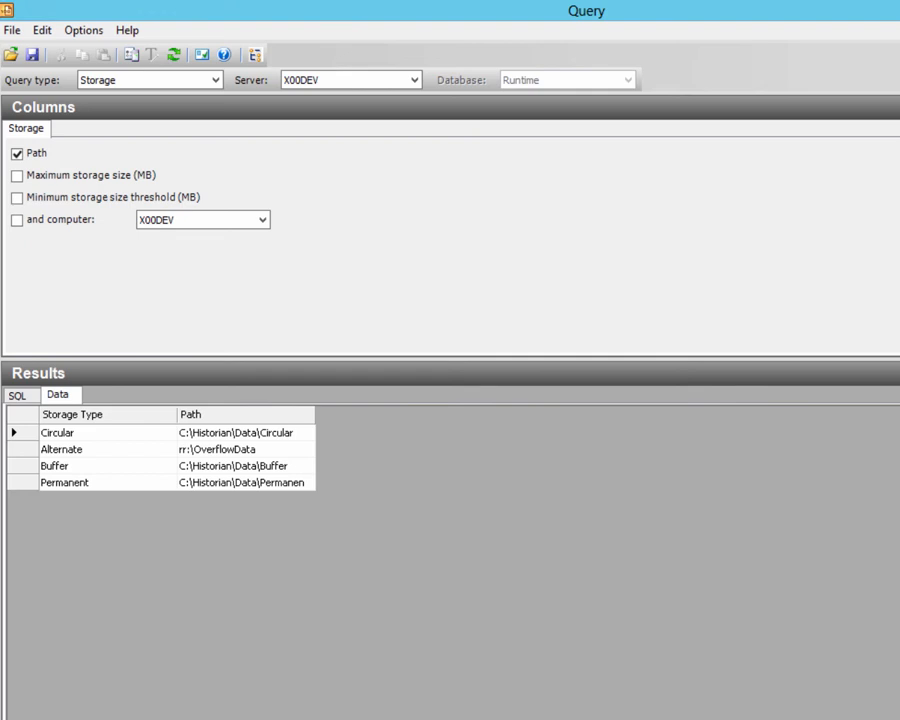
pyautogui.click(17, 176)
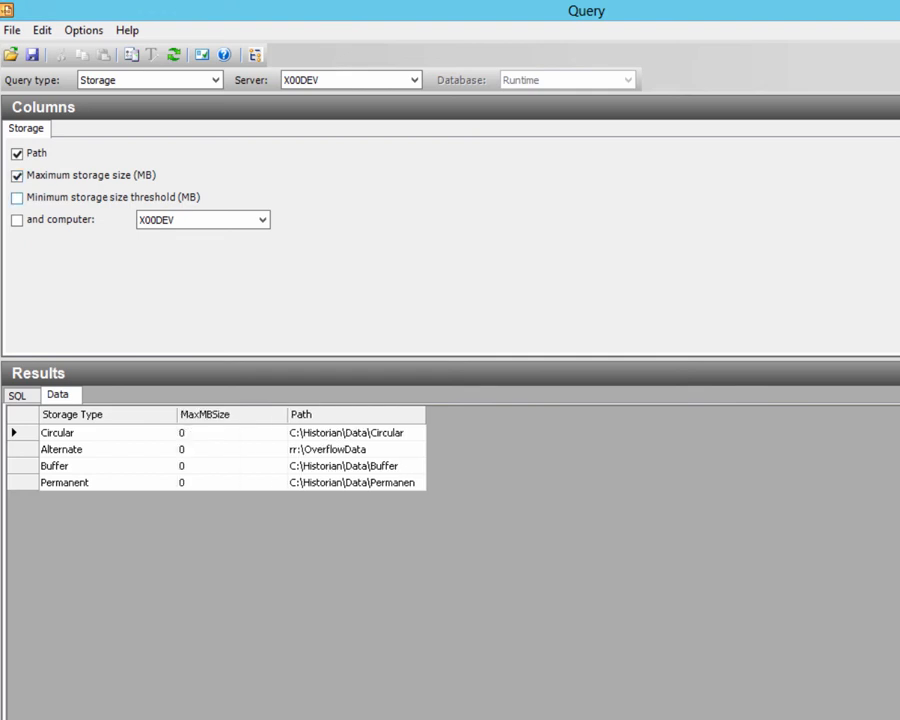
pyautogui.click(17, 198)
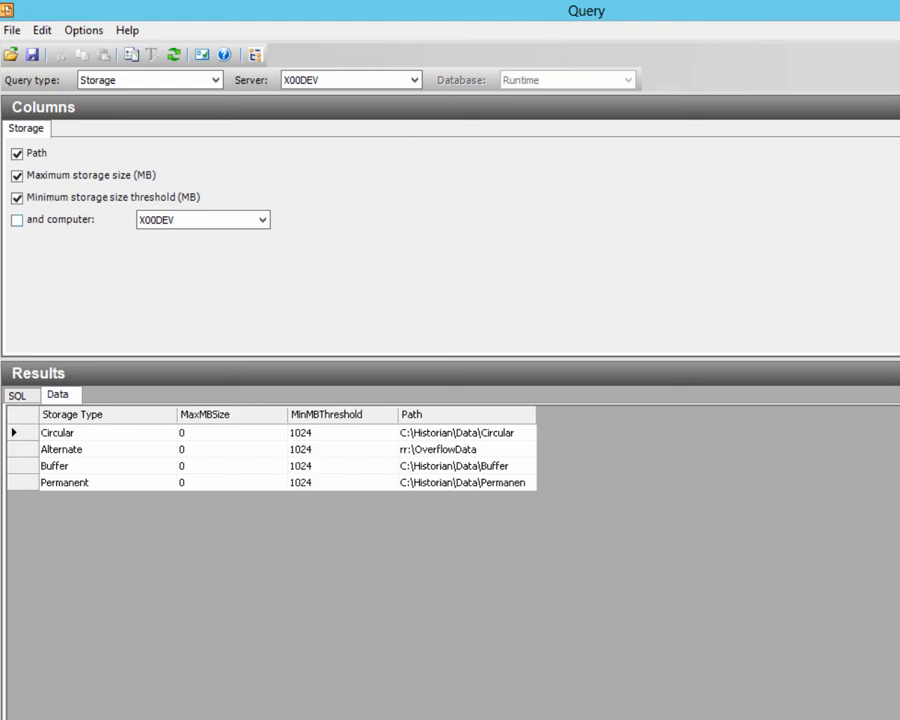
# - Query the storage size available and the storage start date
pyautogui.click(214, 80)
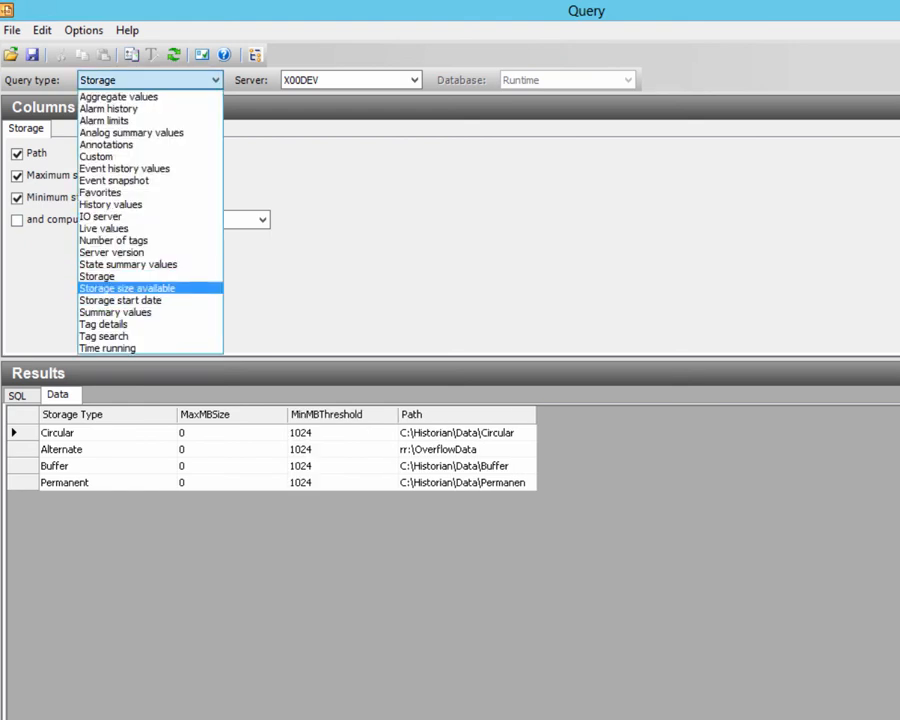
pyautogui.click(127, 288)
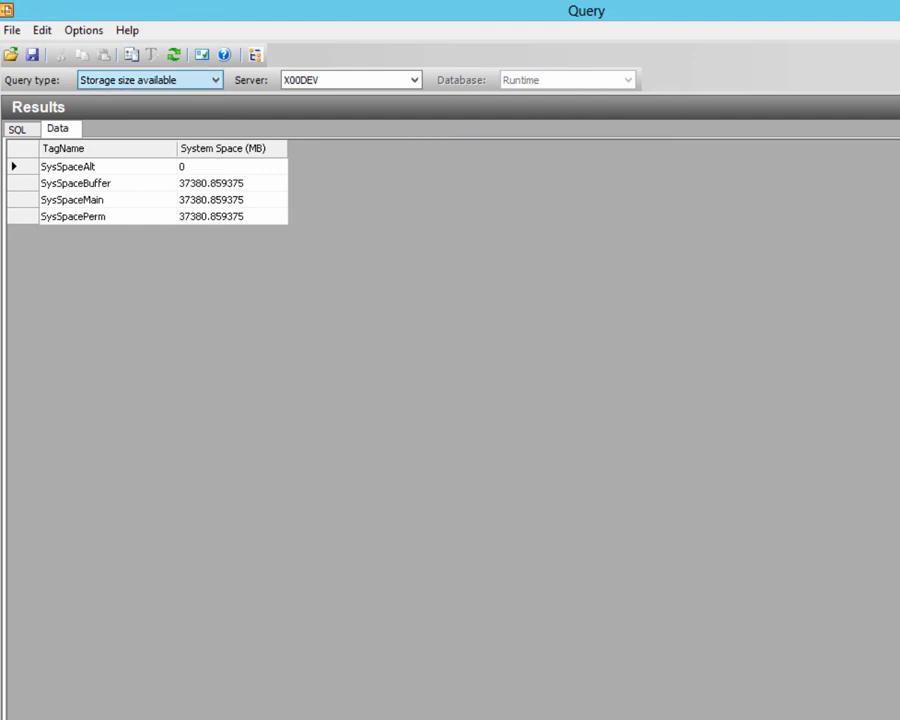
pyautogui.click(214, 80)
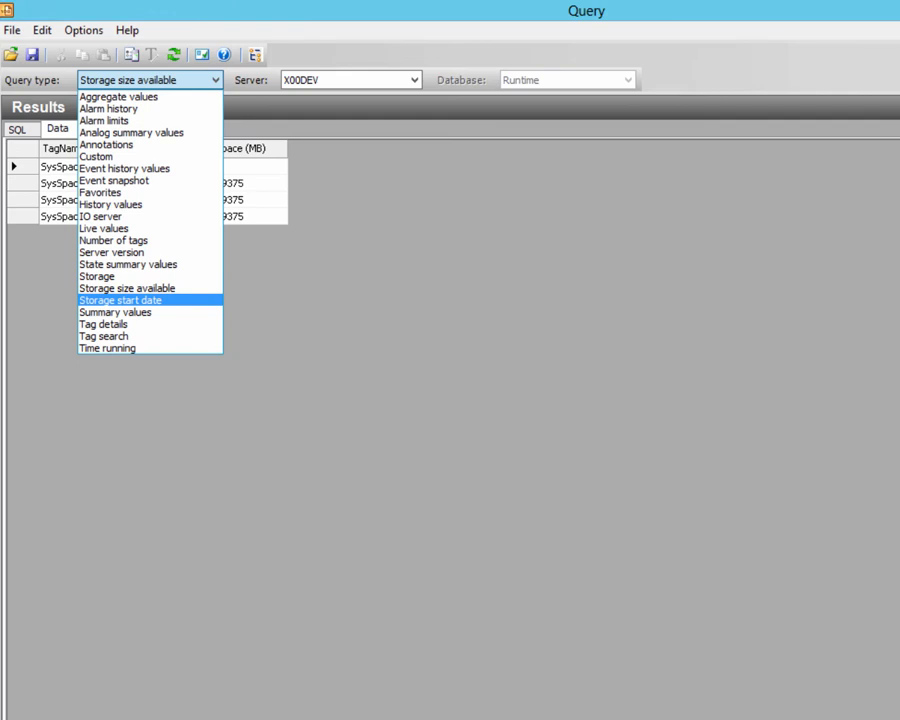
pyautogui.click(120, 300)
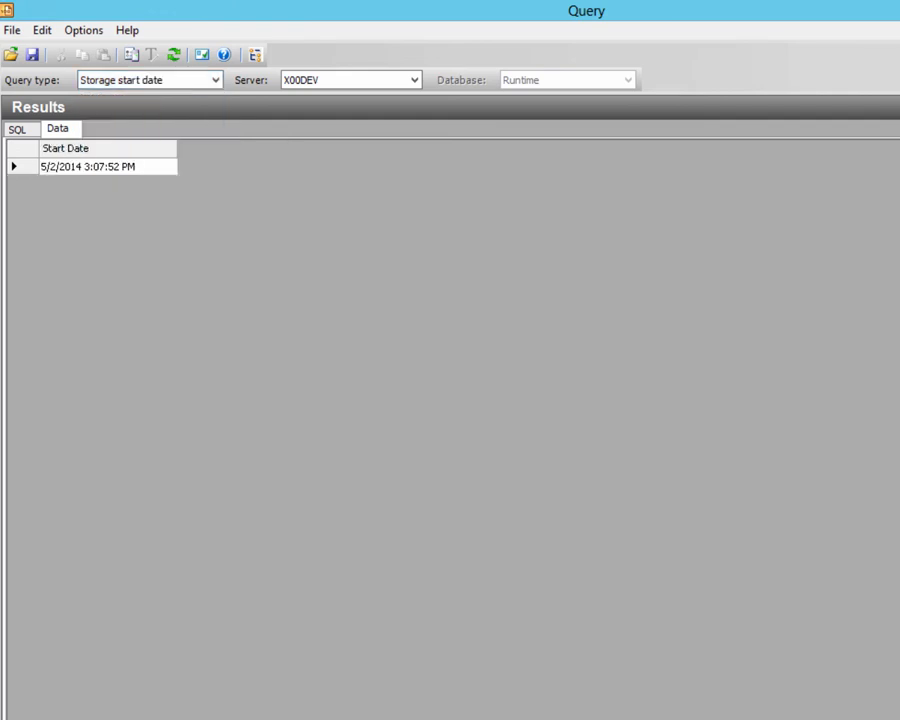
# - Change the query type to Summary values and review its time range, calculation type and calculation frequency options
pyautogui.click(214, 82)
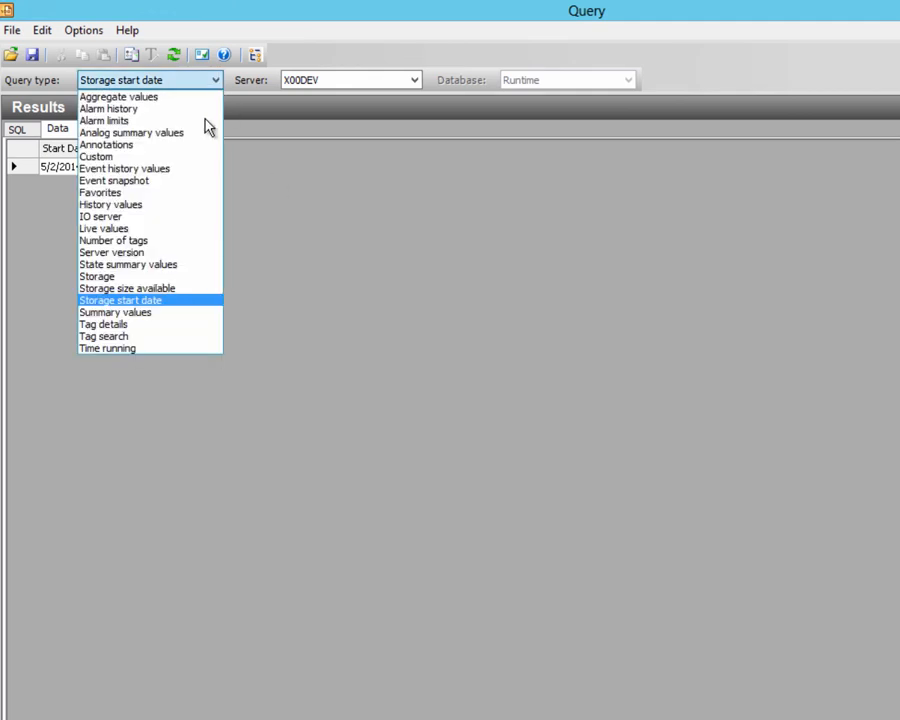
pyautogui.click(145, 312)
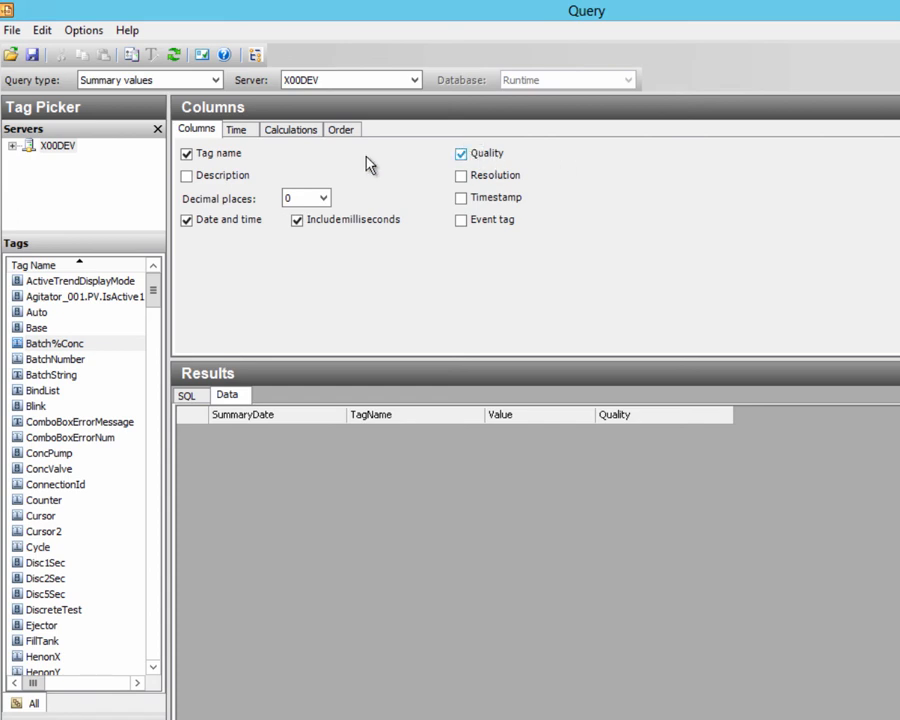
pyautogui.click(240, 131)
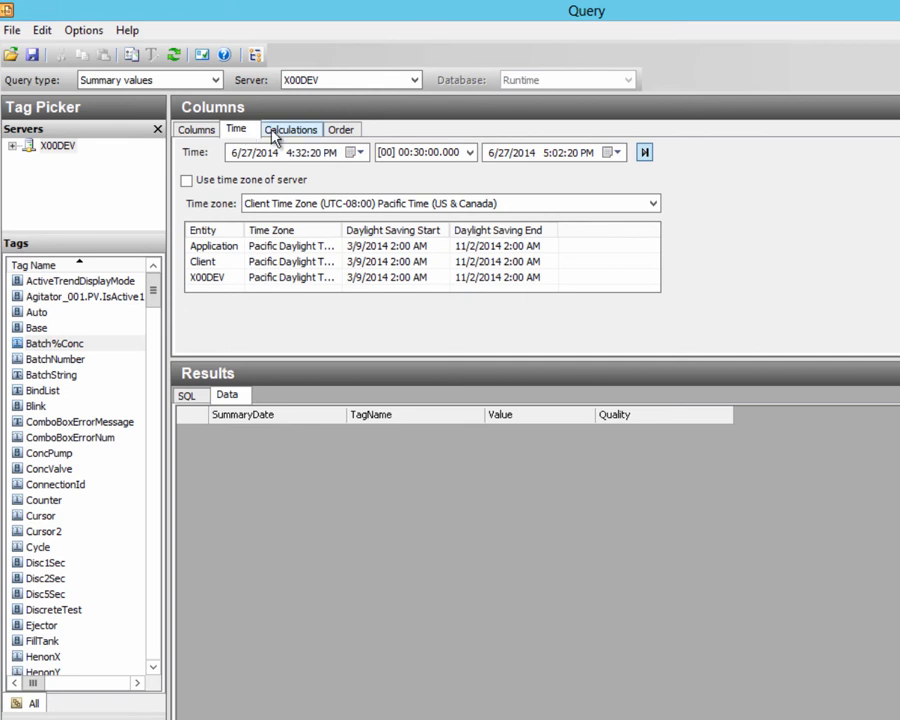
pyautogui.click(274, 136)
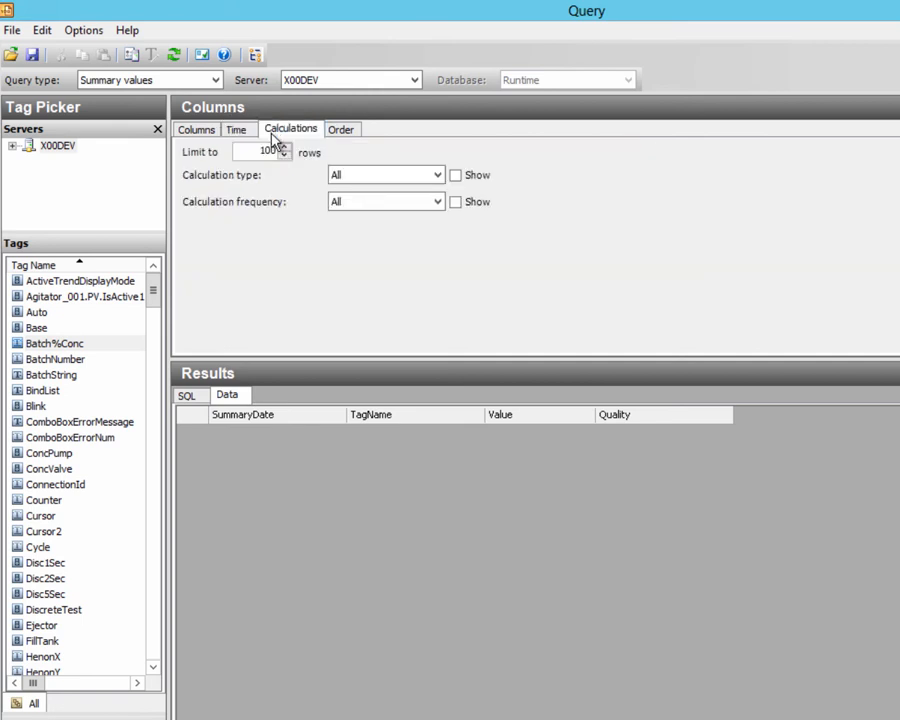
pyautogui.click(437, 177)
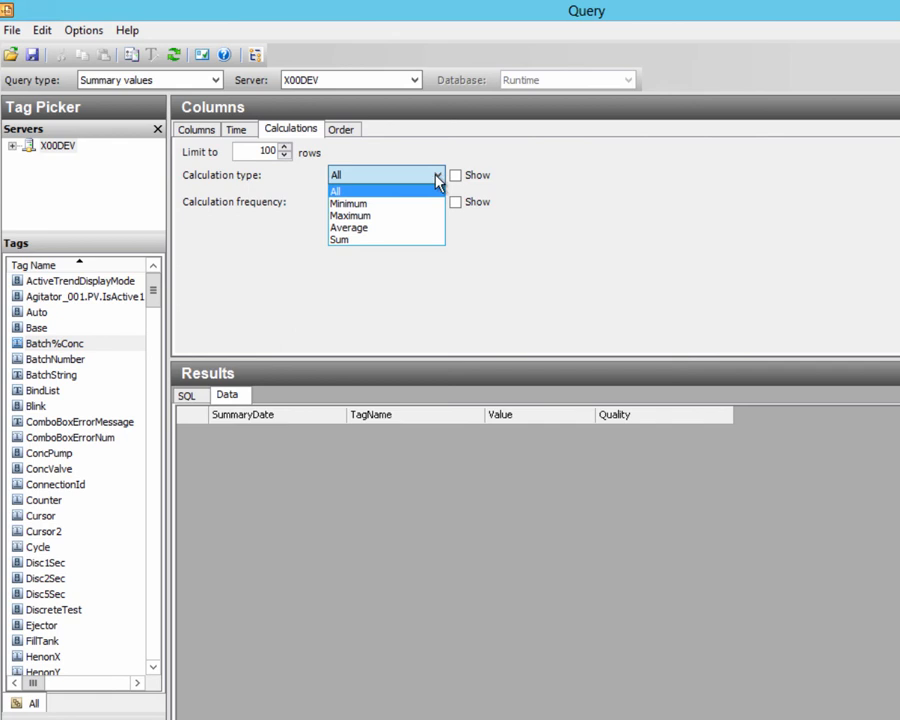
pyautogui.click(345, 190)
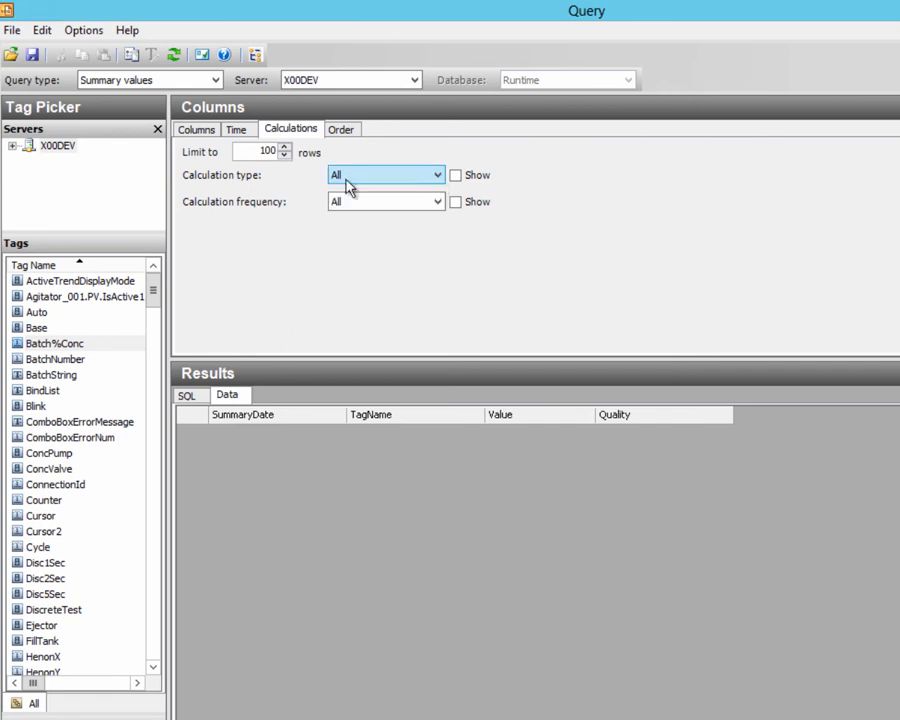
pyautogui.click(438, 203)
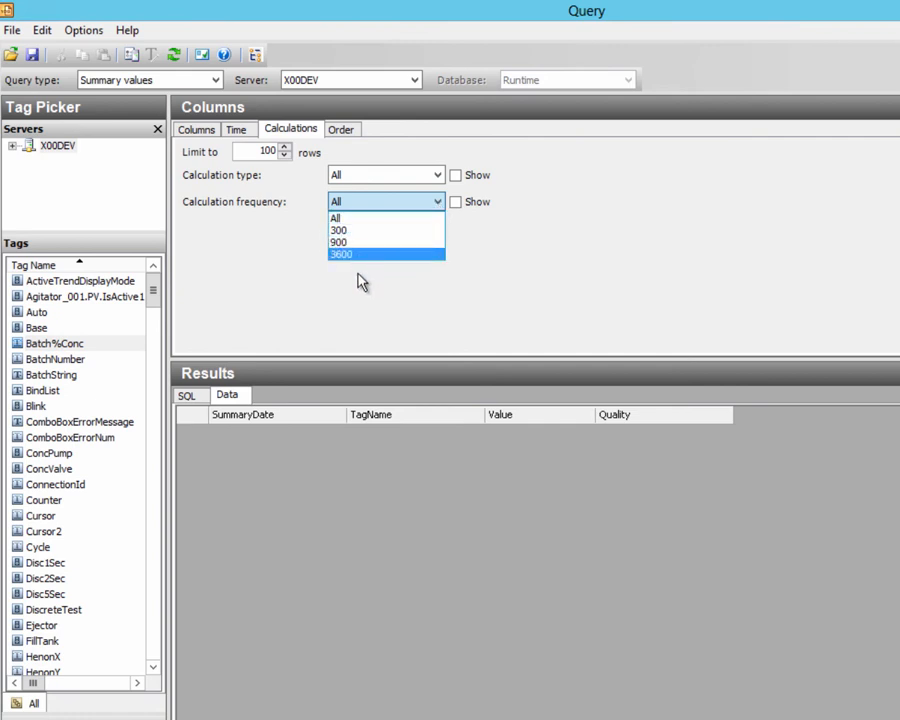
pyautogui.click(370, 206)
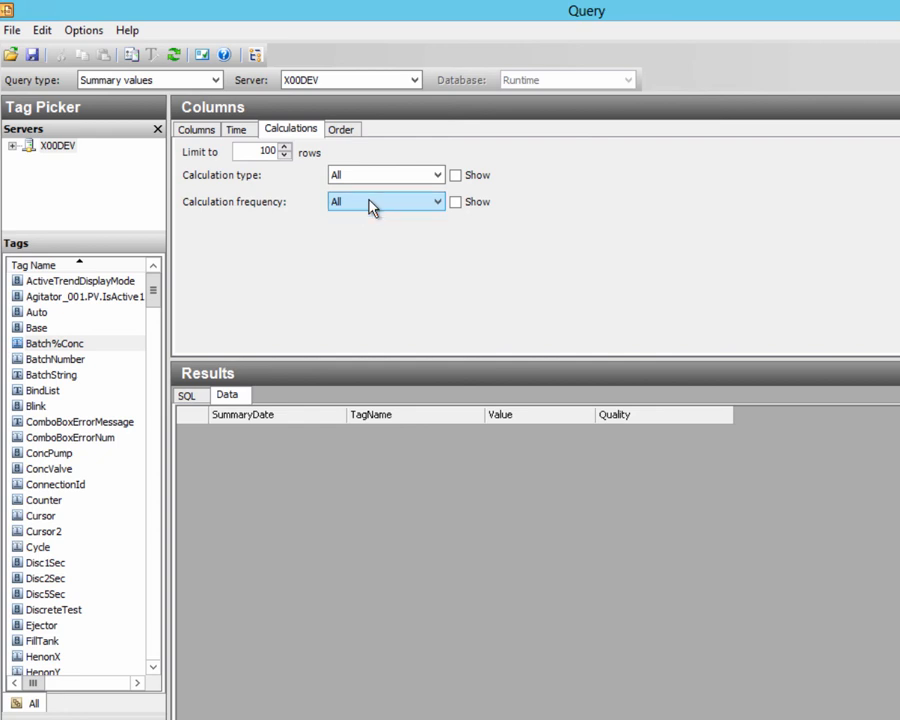
# - Select the ProdLevel tag for the summary query and show the calculation type in the results
pyautogui.click(154, 301)
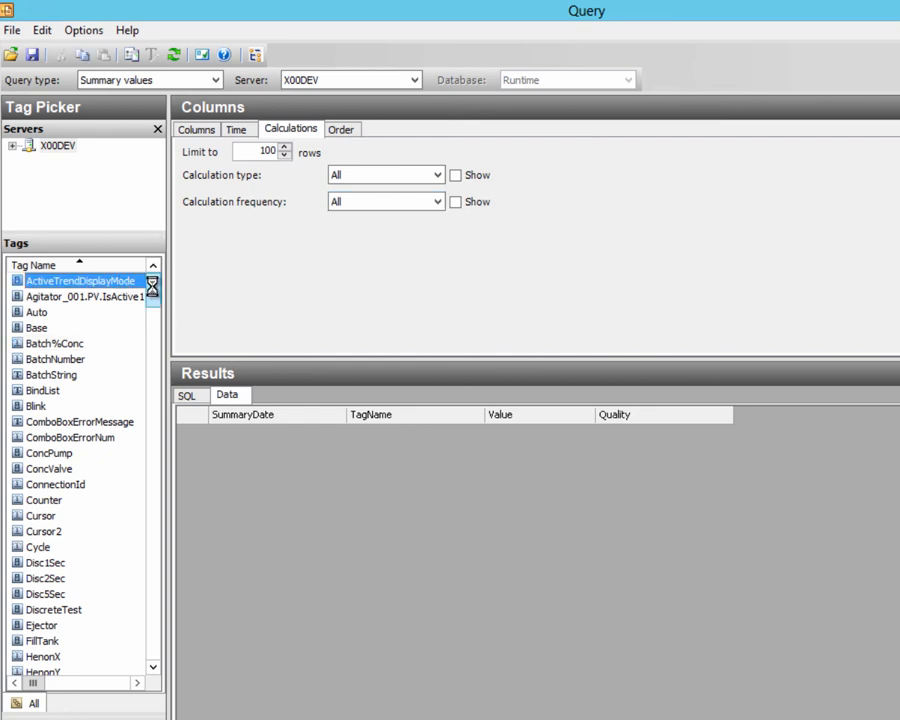
pyautogui.moveTo(152, 286); pyautogui.dragTo(174, 358)
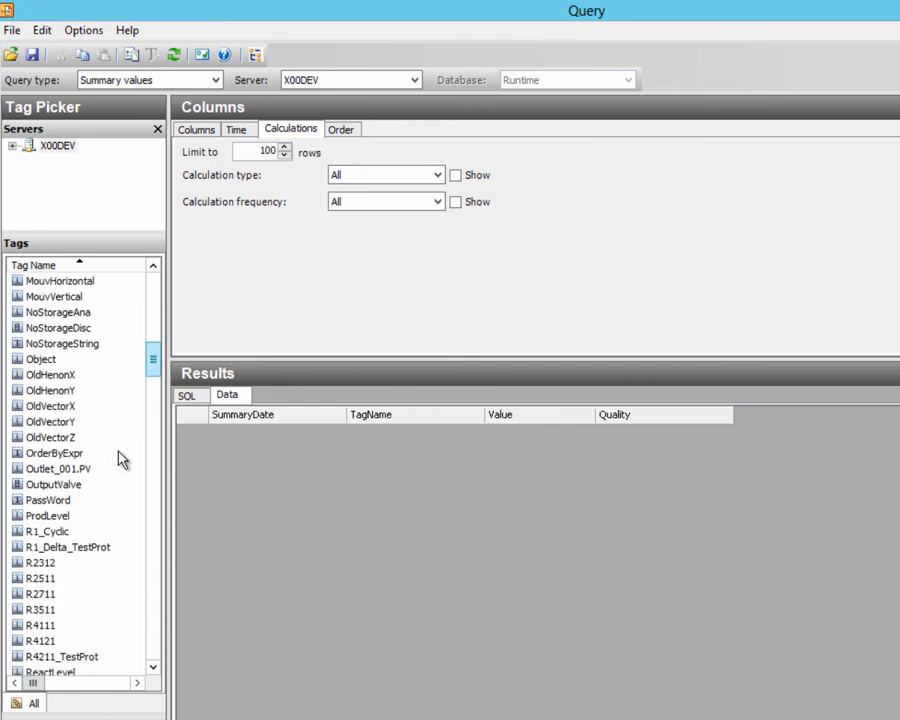
pyautogui.click(65, 517)
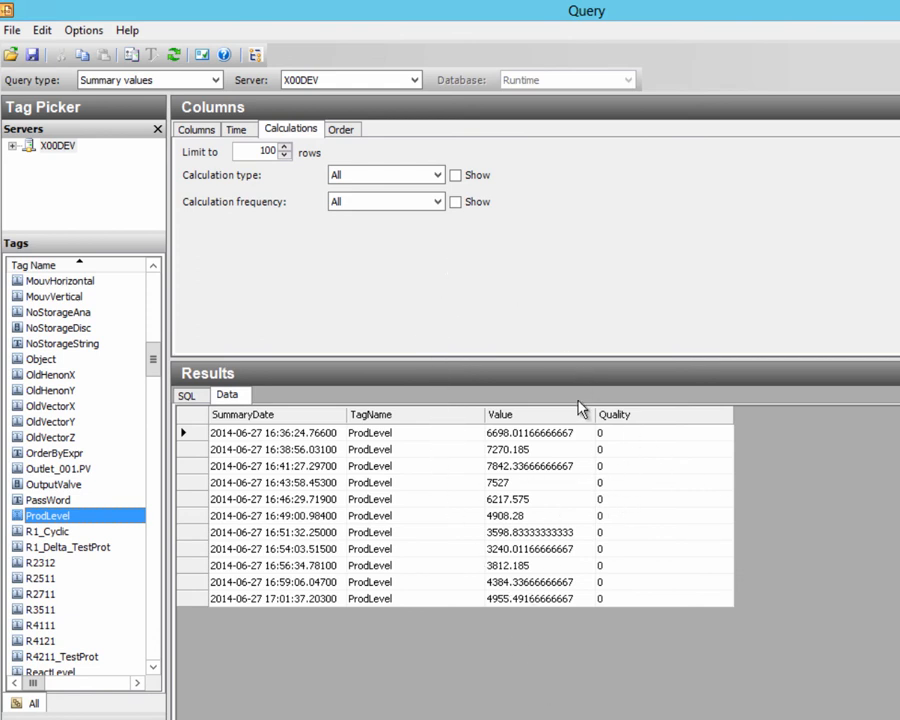
pyautogui.click(457, 177)
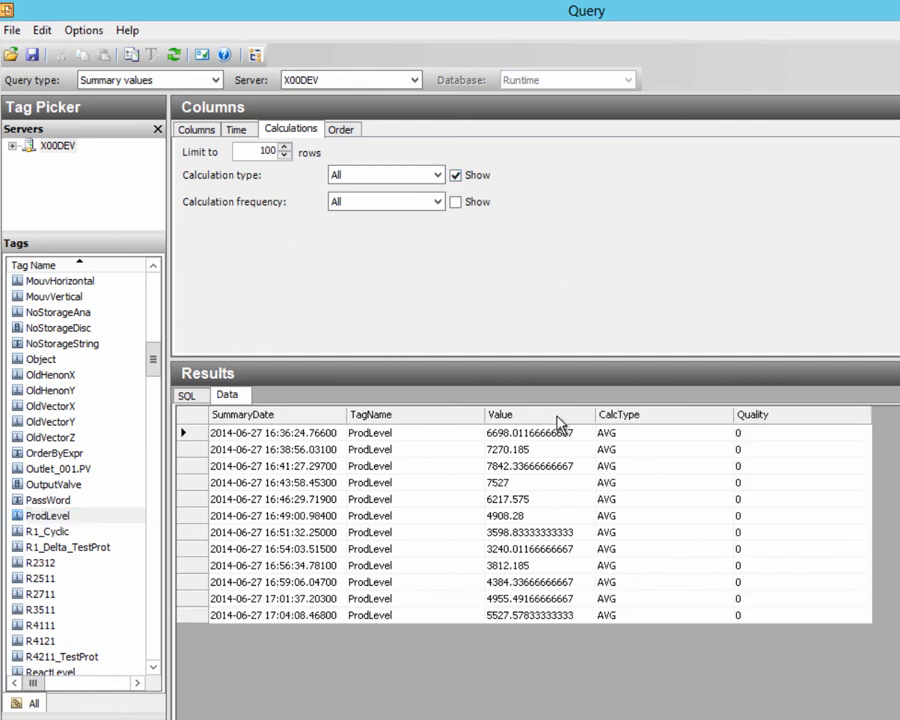
# - Change the query type to Tag details and include the date created, address, acquisition type and acquisition rate columns
pyautogui.click(216, 81)
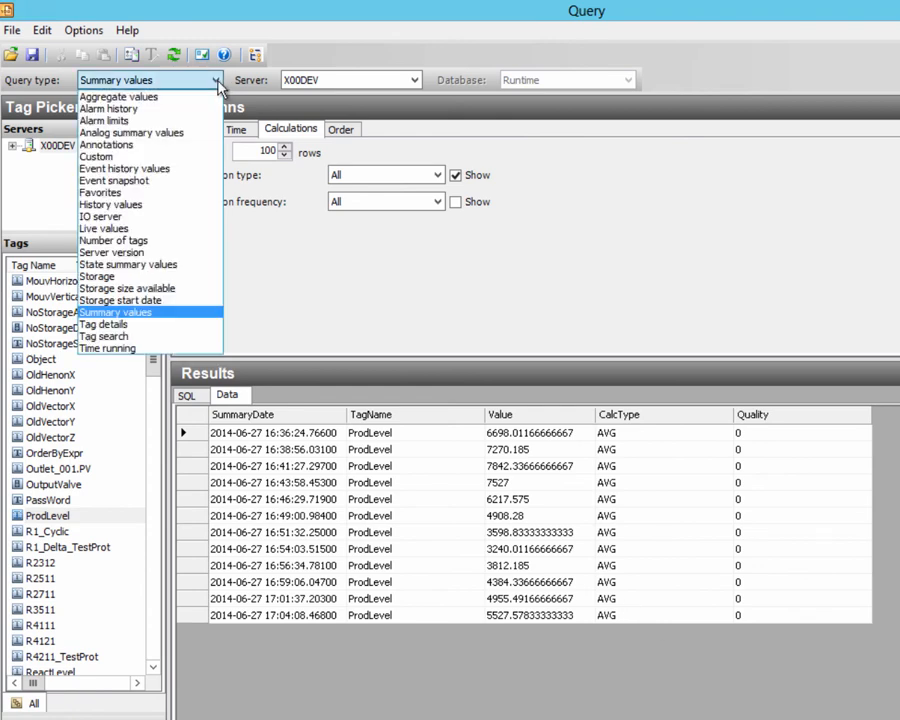
pyautogui.click(118, 325)
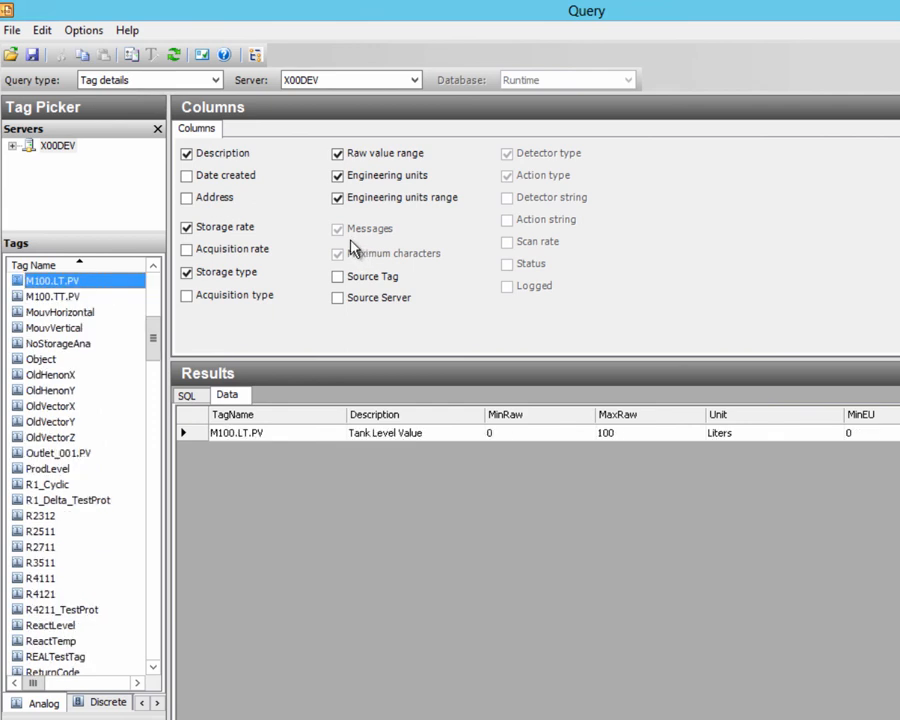
pyautogui.click(187, 176)
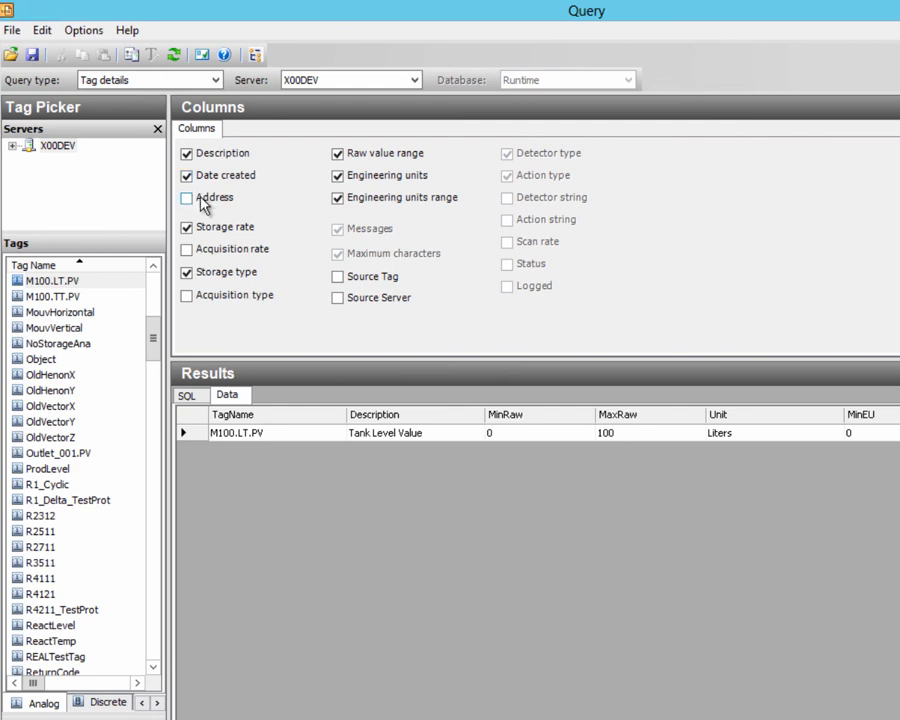
pyautogui.click(186, 198)
pyautogui.click(187, 296)
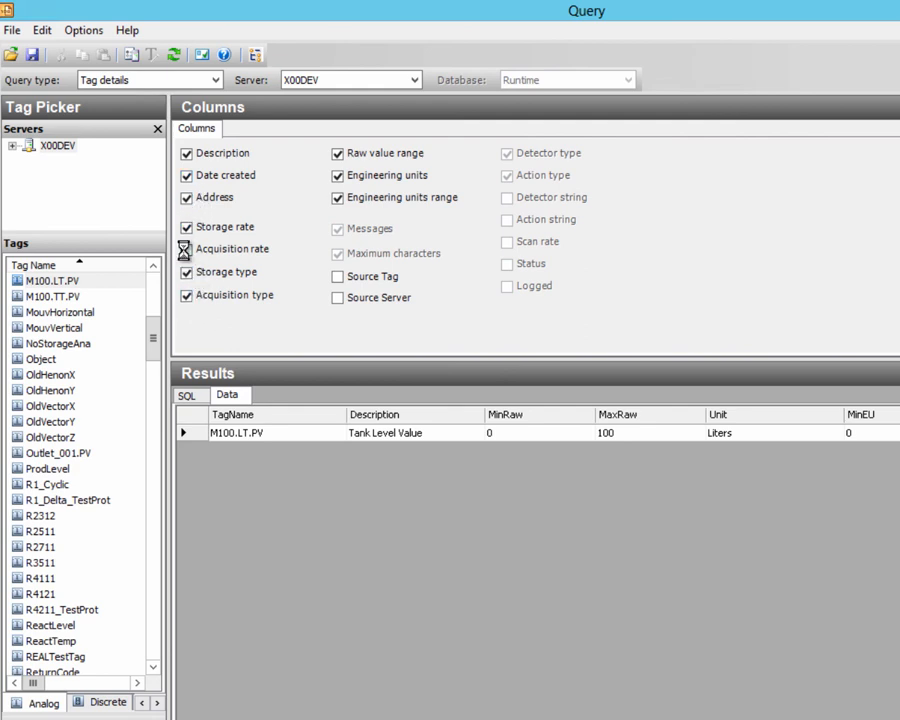
pyautogui.click(186, 249)
# - Change the query type to Tag search and list the analog tags, the summary tags and the discrete tags in turn
pyautogui.click(216, 80)
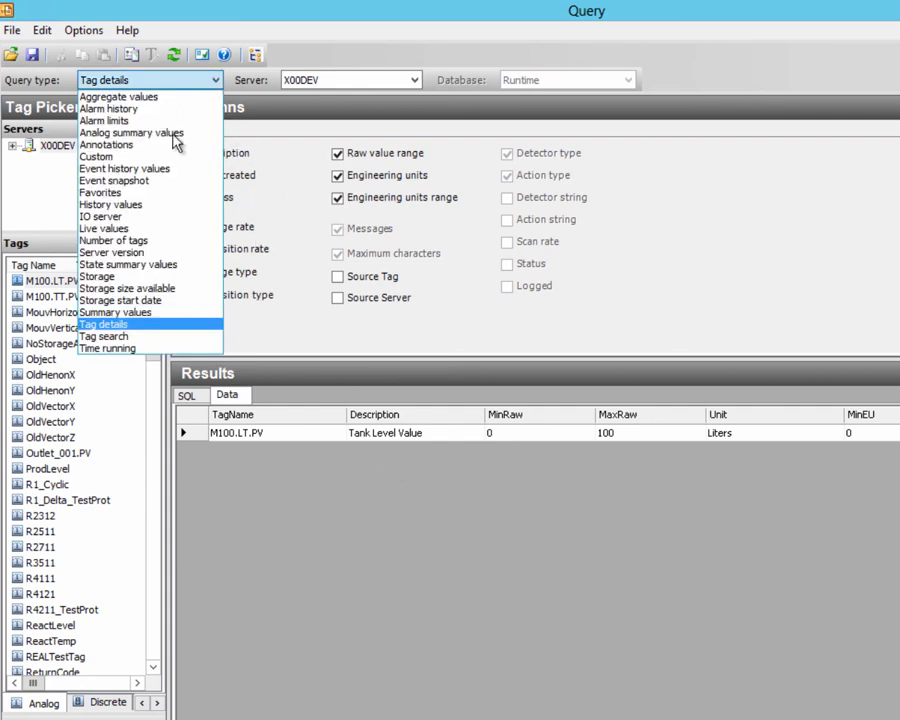
pyautogui.click(125, 336)
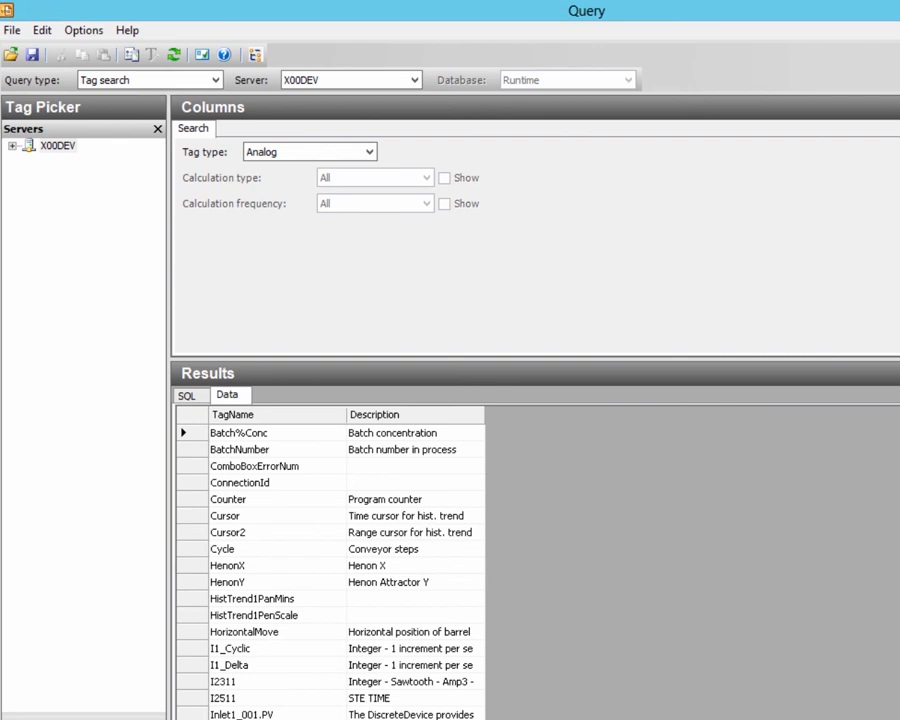
pyautogui.click(318, 152)
pyautogui.click(280, 191)
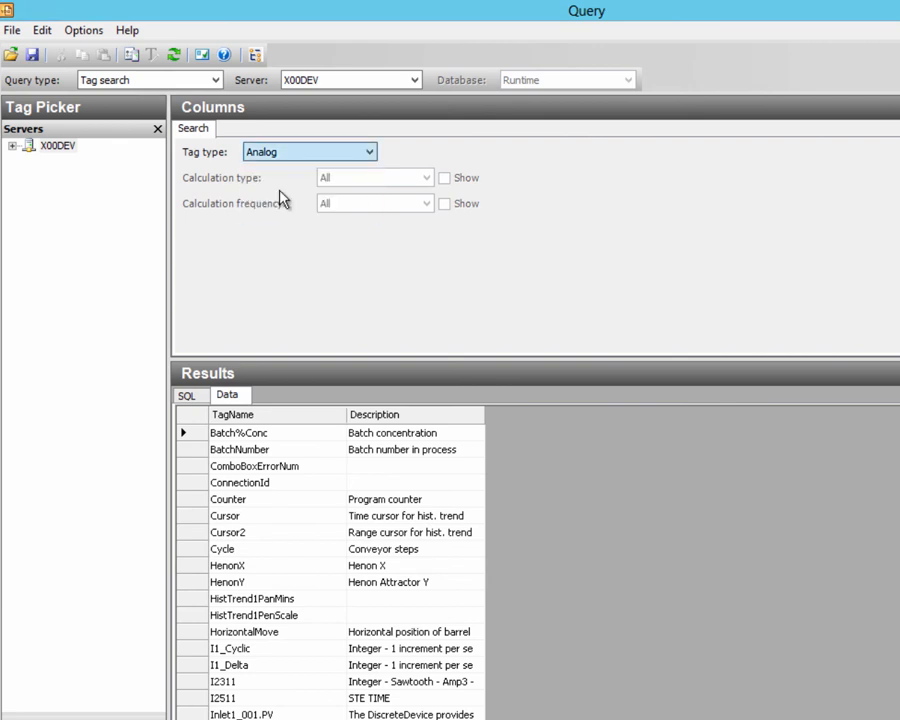
pyautogui.click(310, 152)
pyautogui.click(263, 215)
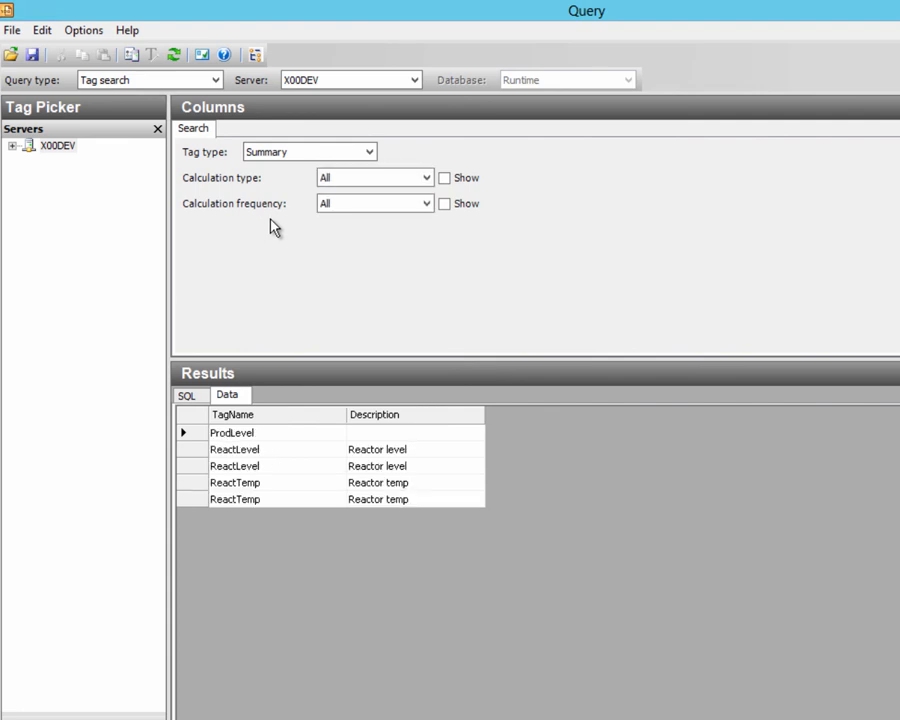
pyautogui.click(370, 153)
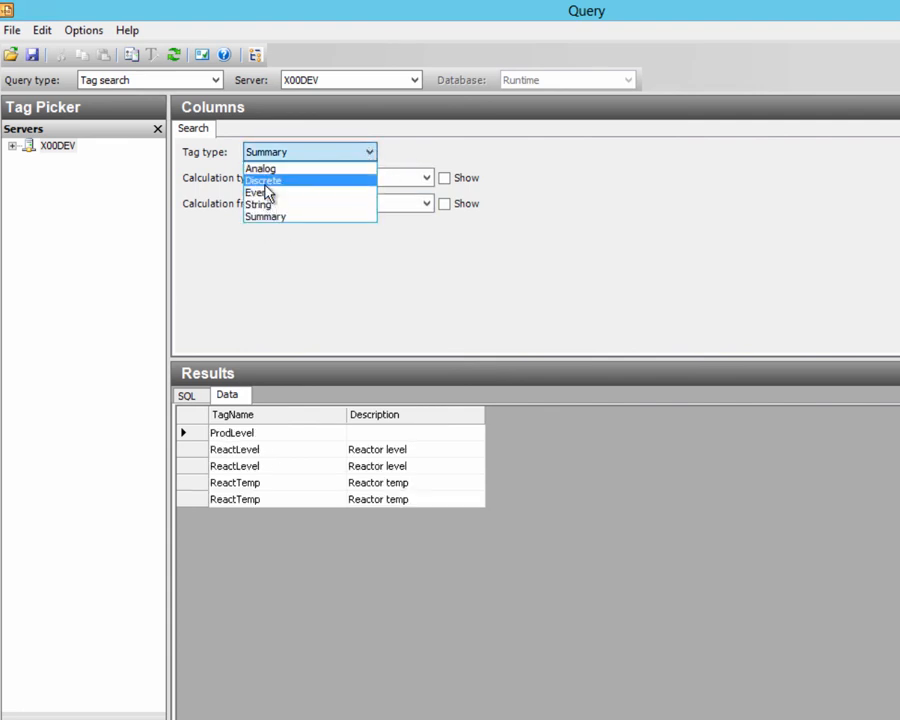
pyautogui.click(263, 181)
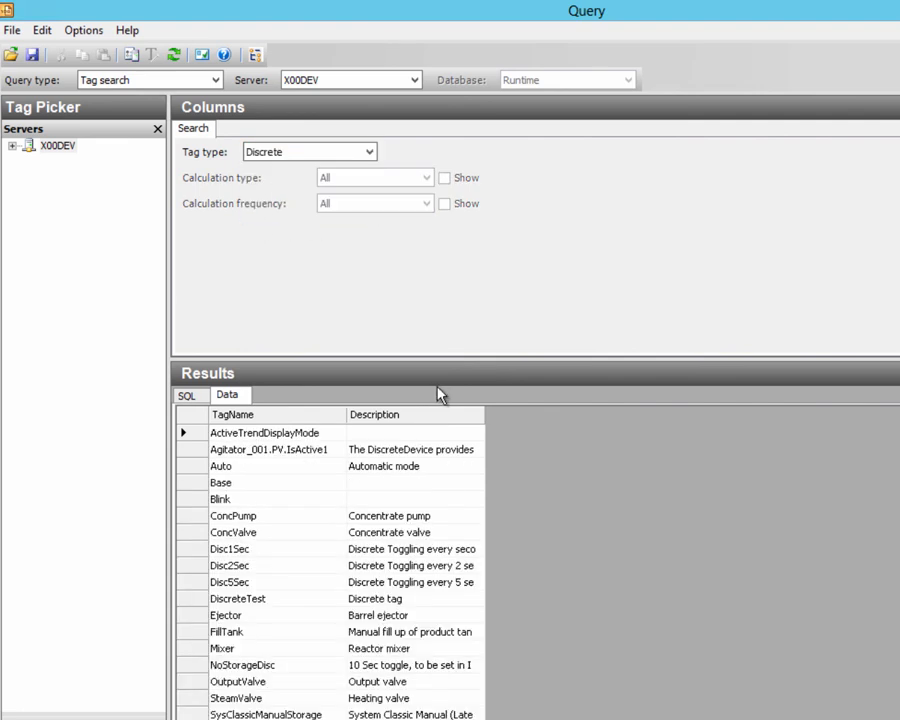
# - Query the server's time running and change the query type to History values
pyautogui.click(215, 80)
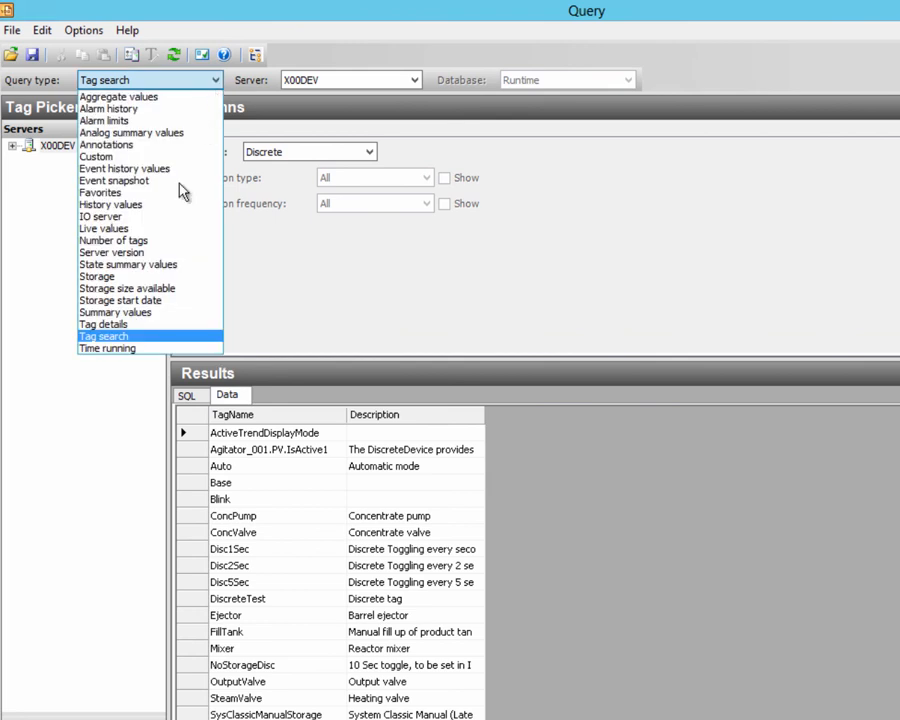
pyautogui.click(135, 347)
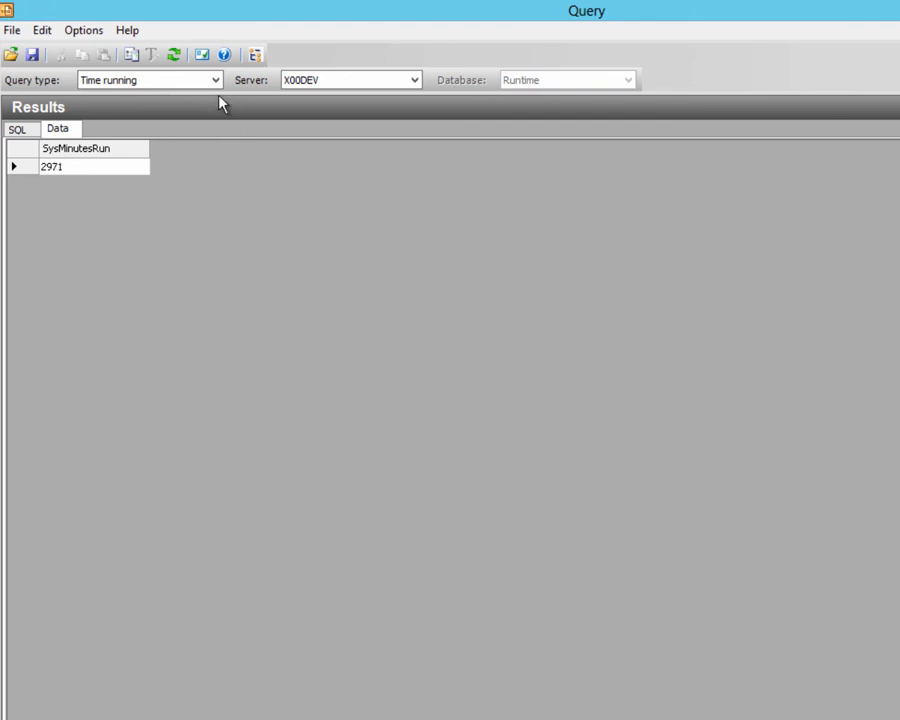
pyautogui.click(216, 82)
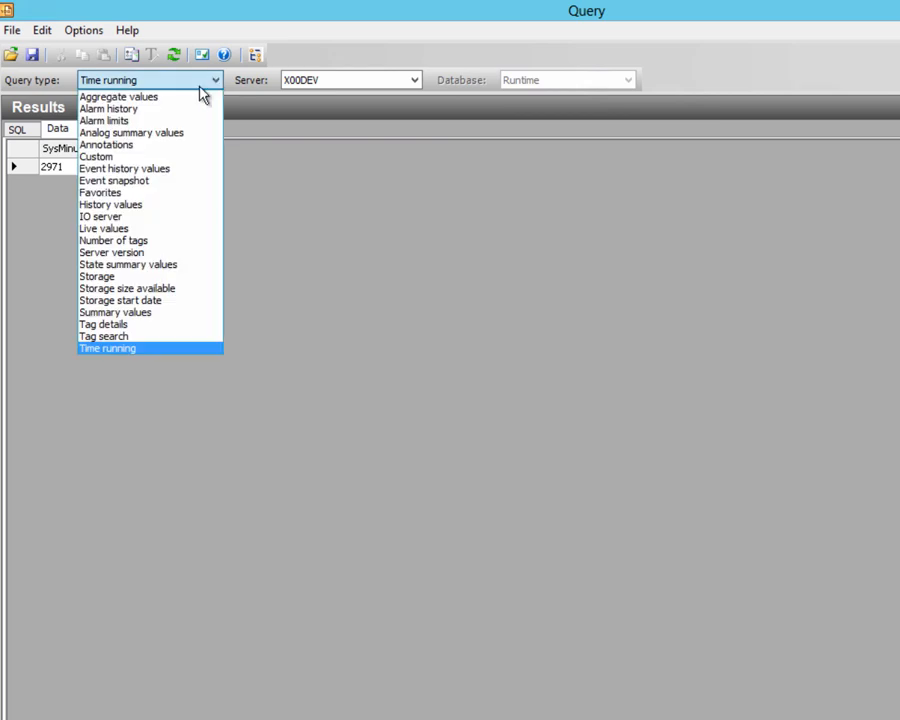
pyautogui.click(124, 205)
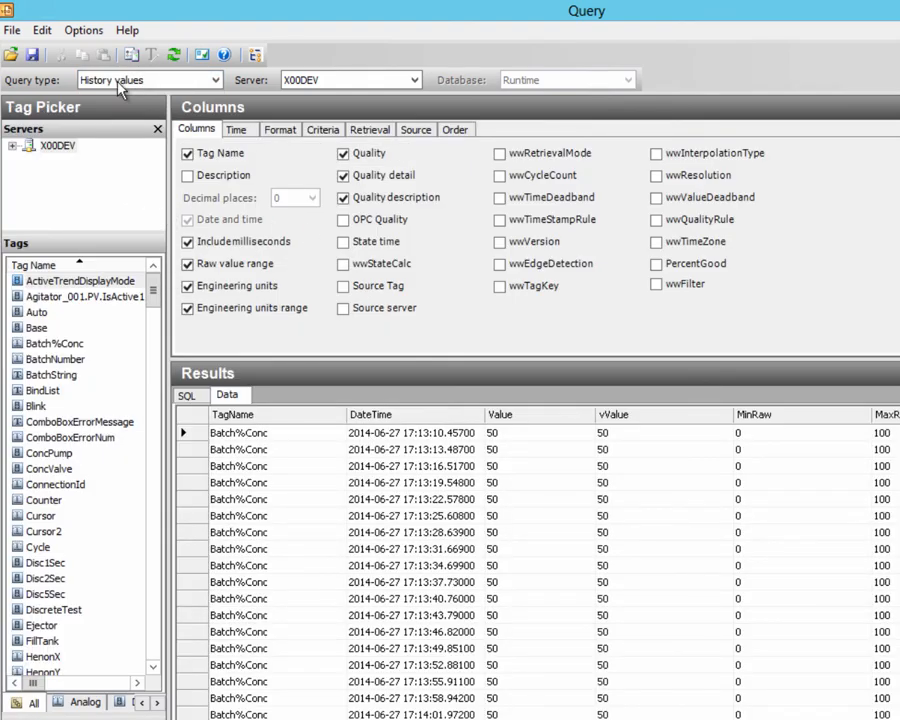
# - Enable the All queries option, check its query log in the results and return to the data view
pyautogui.click(90, 31)
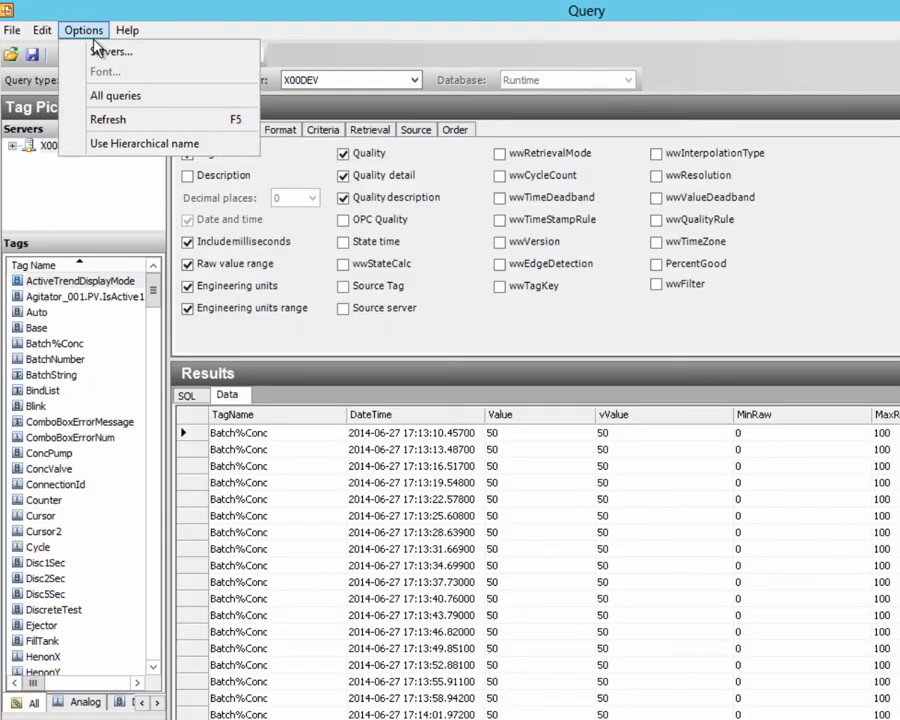
pyautogui.click(125, 97)
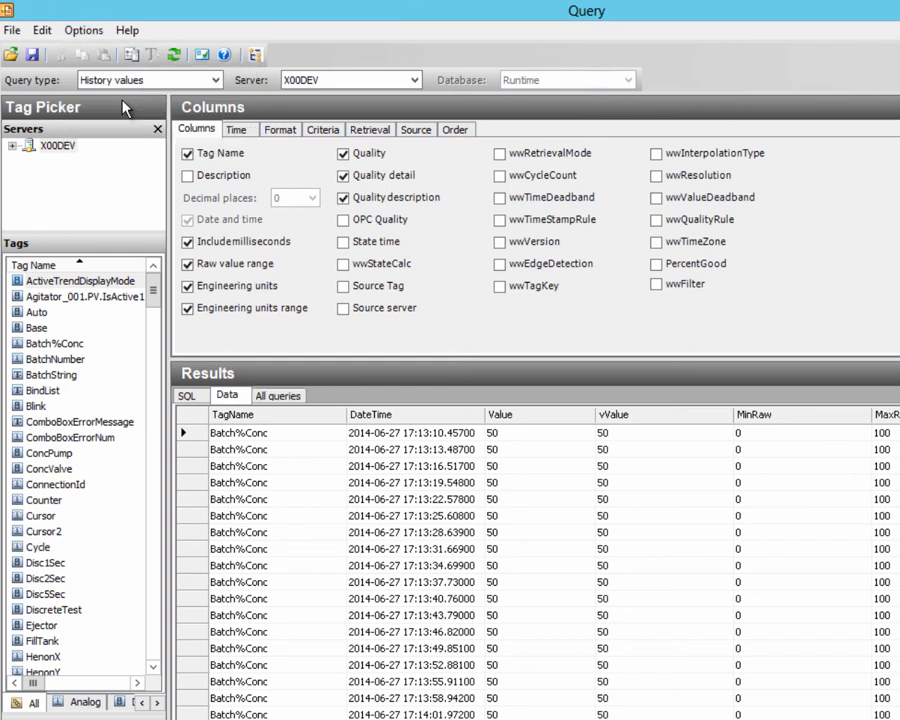
pyautogui.click(279, 397)
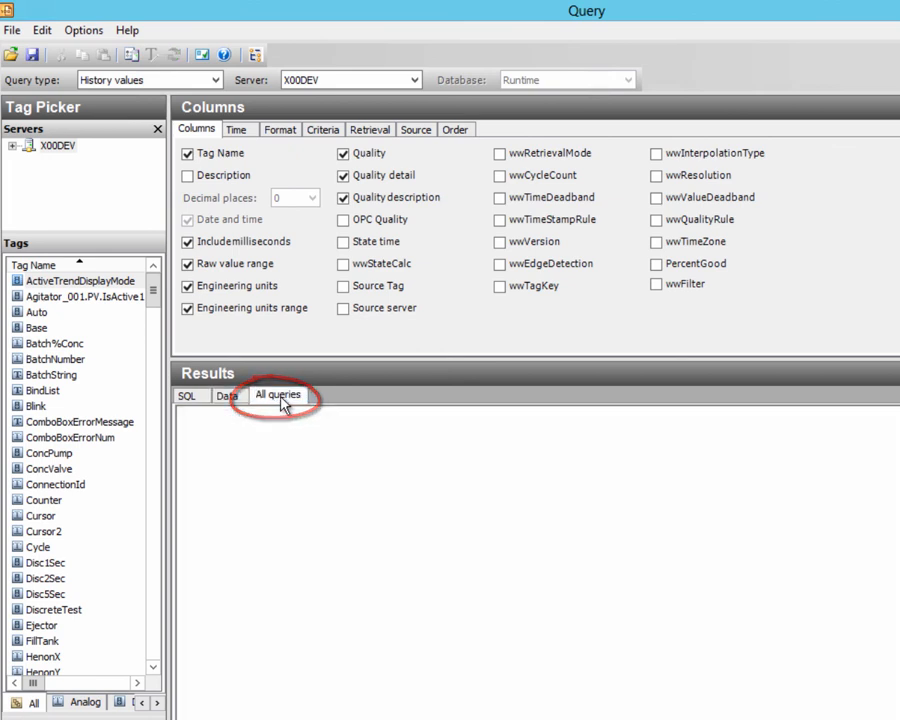
pyautogui.click(230, 396)
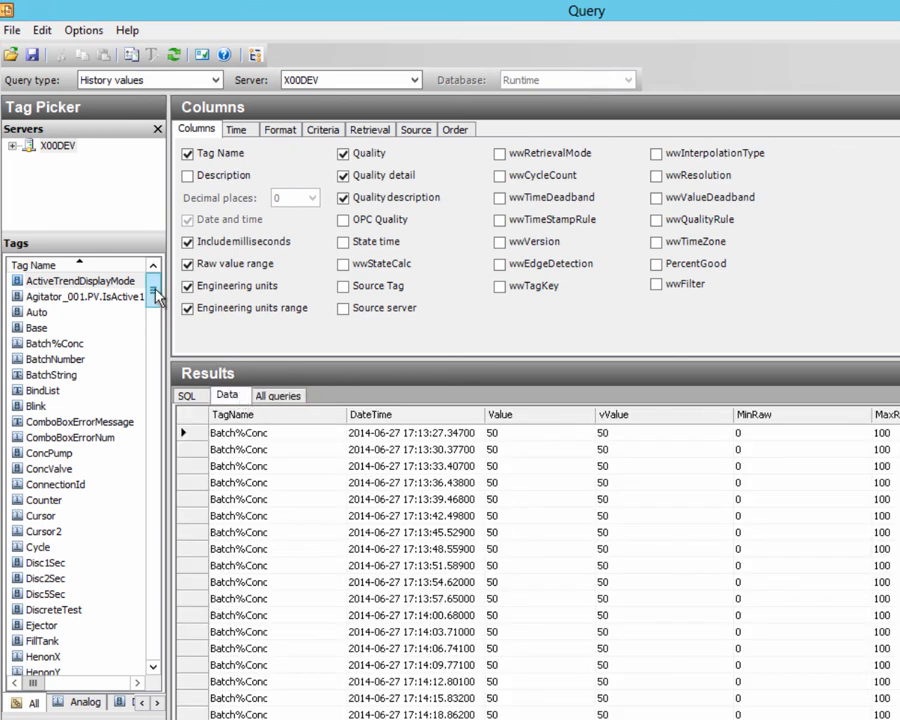
# - Query the M100.LT.PV and M100.TT.PV tags and remove the engineering units range and engineering units columns
pyautogui.moveTo(155, 293); pyautogui.dragTo(155, 342)
pyautogui.click(55, 452)
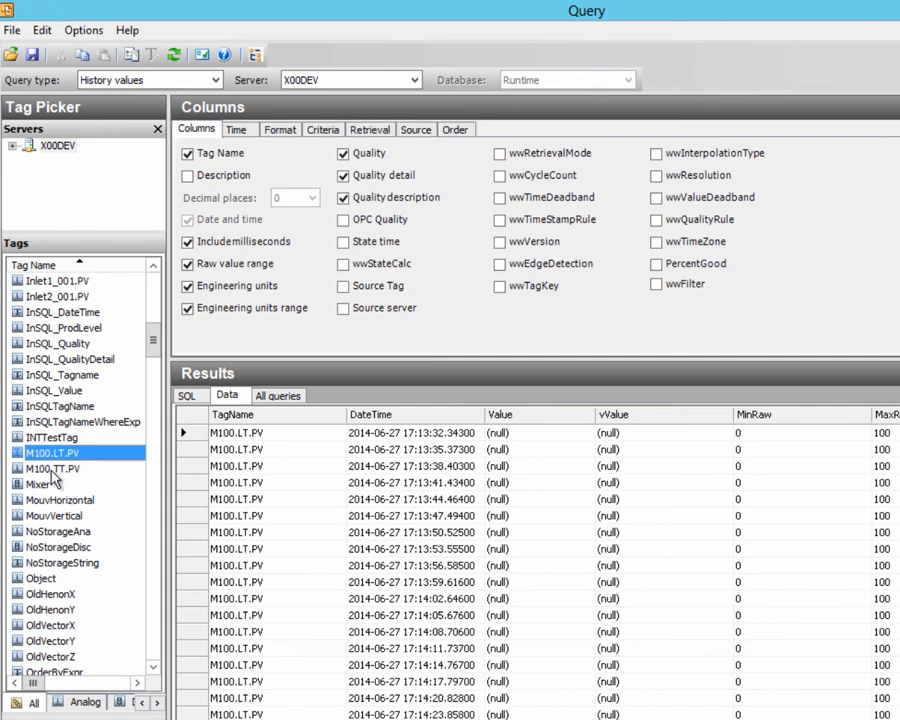
pyautogui.keyDown('ctrl'); pyautogui.click(50, 468); pyautogui.keyUp('ctrl')
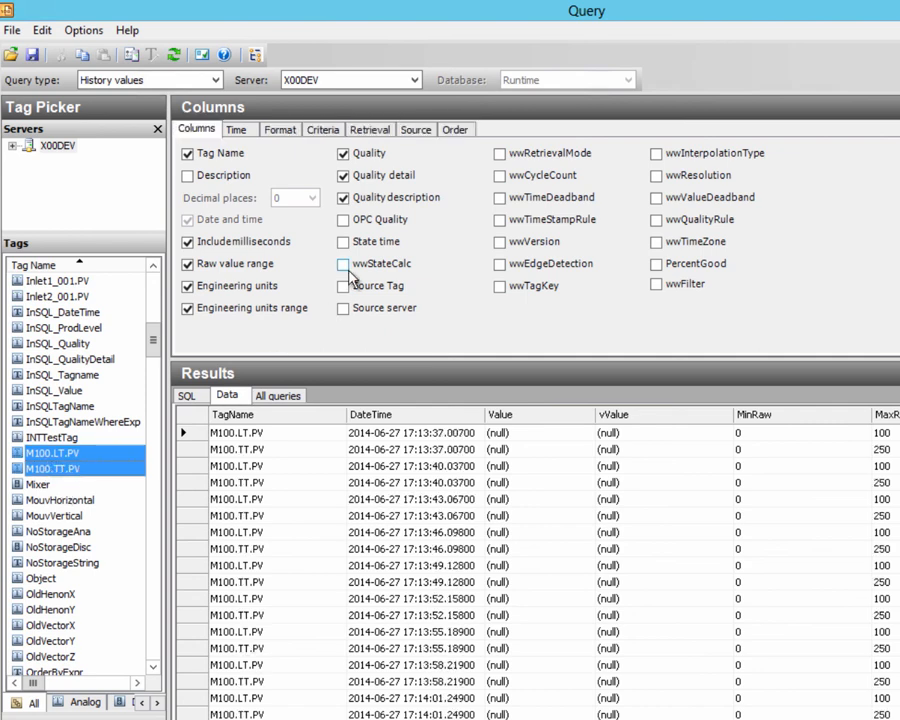
pyautogui.click(186, 308)
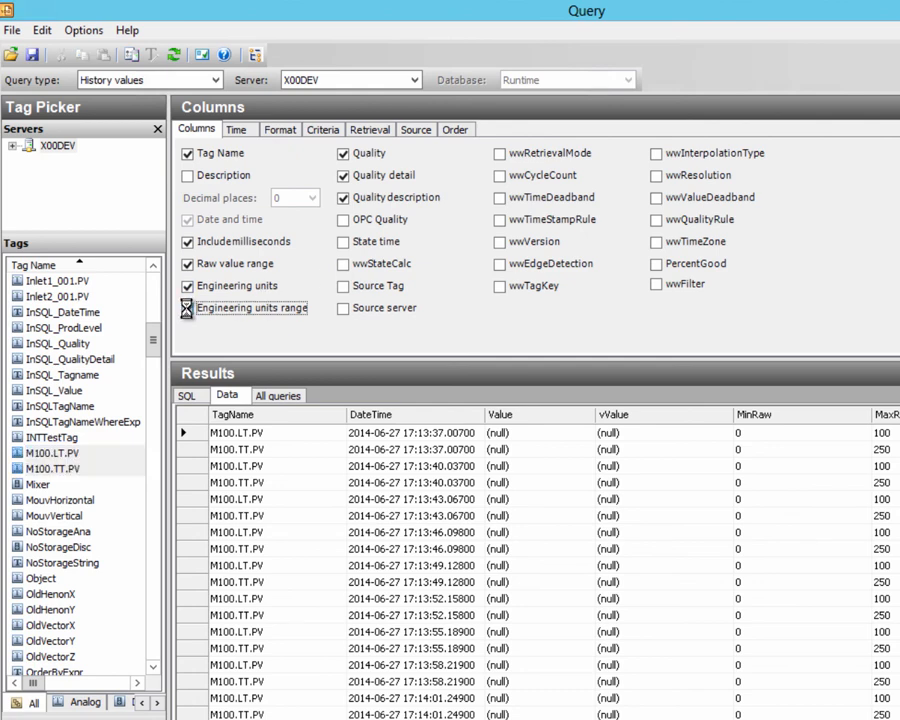
pyautogui.click(187, 286)
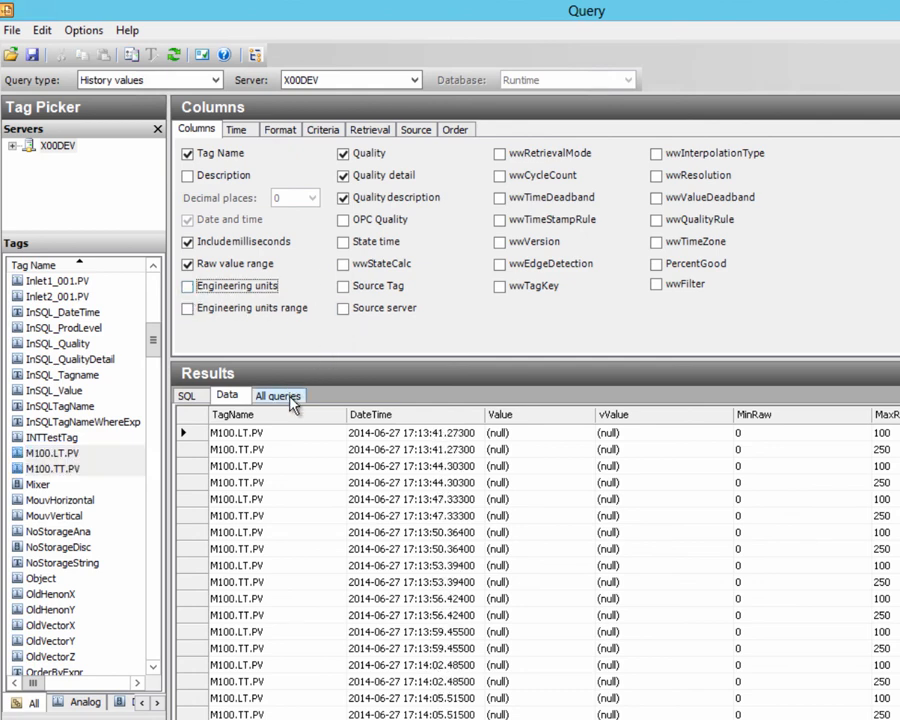
# - Review the SQL statements recorded in the log of all queries, from the first query to the latest
pyautogui.click(289, 398)
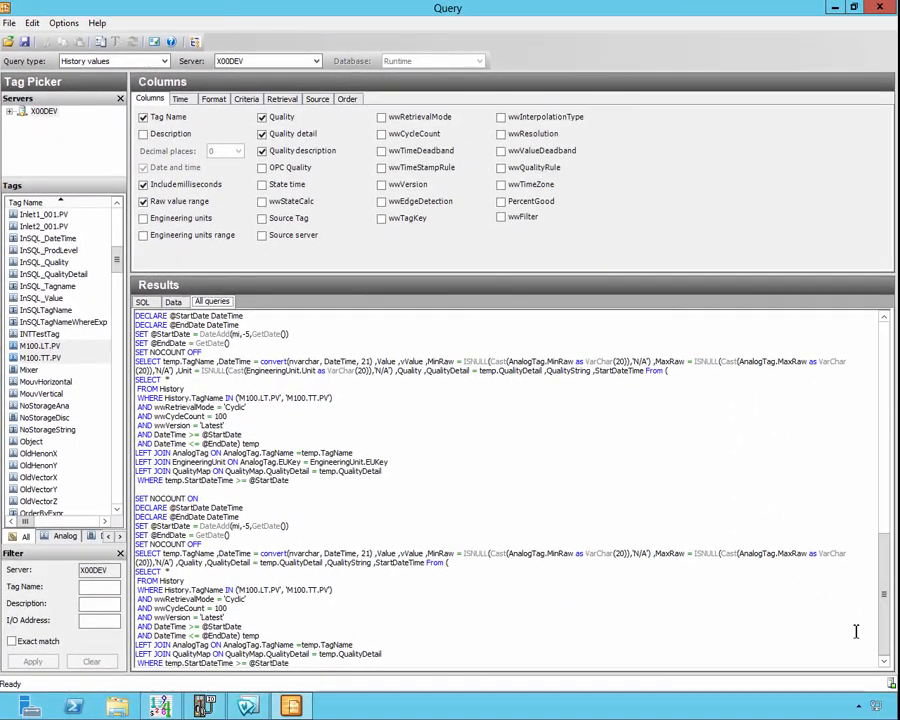
pyautogui.moveTo(885, 632); pyautogui.dragTo(880, 427)
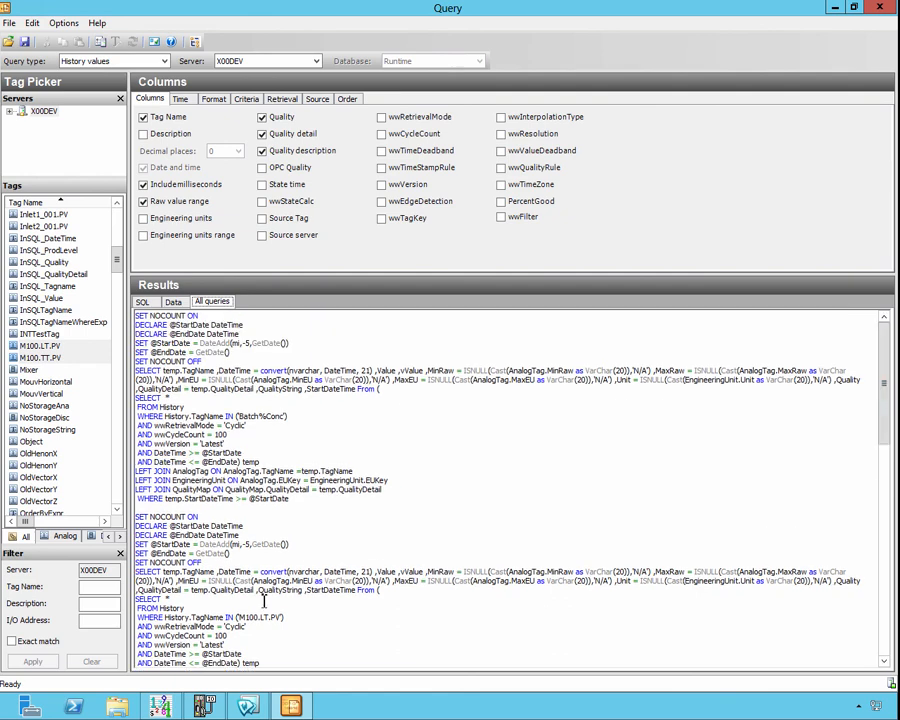
pyautogui.moveTo(881, 402); pyautogui.dragTo(888, 678)
pyautogui.click(350, 453)
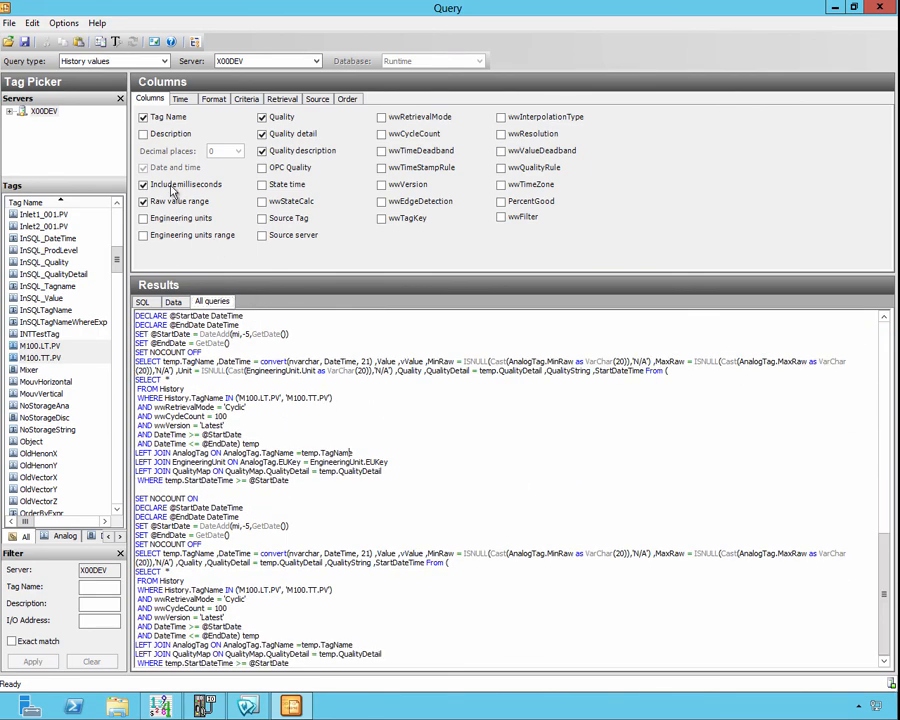
# - Save the recorded queries as an SQL script file named MyQueries in the C:\Training folder
pyautogui.click(9, 22)
pyautogui.click(27, 56)
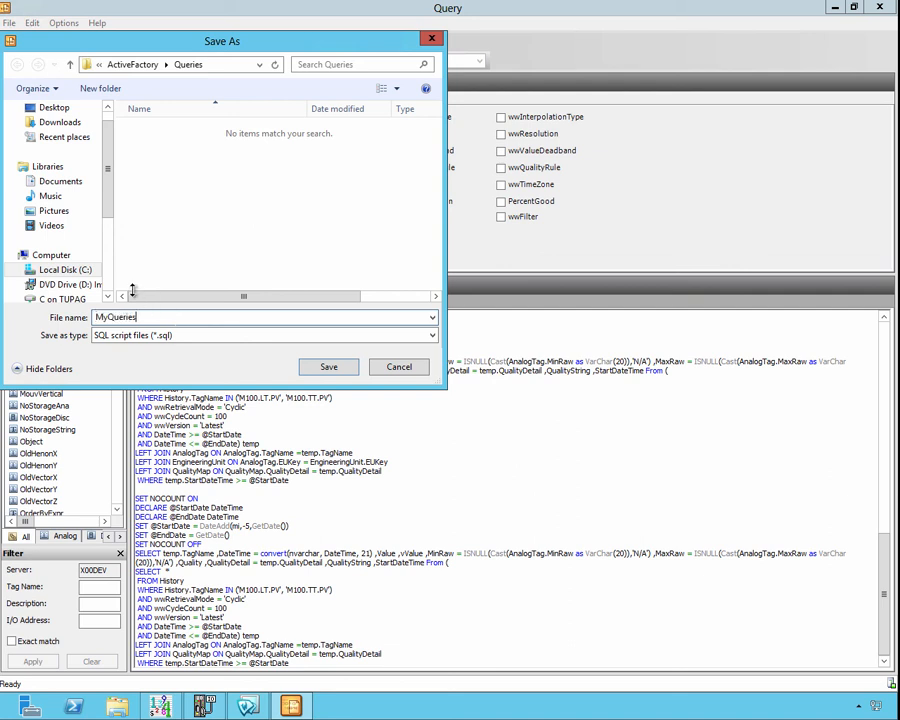
pyautogui.click(82, 268)
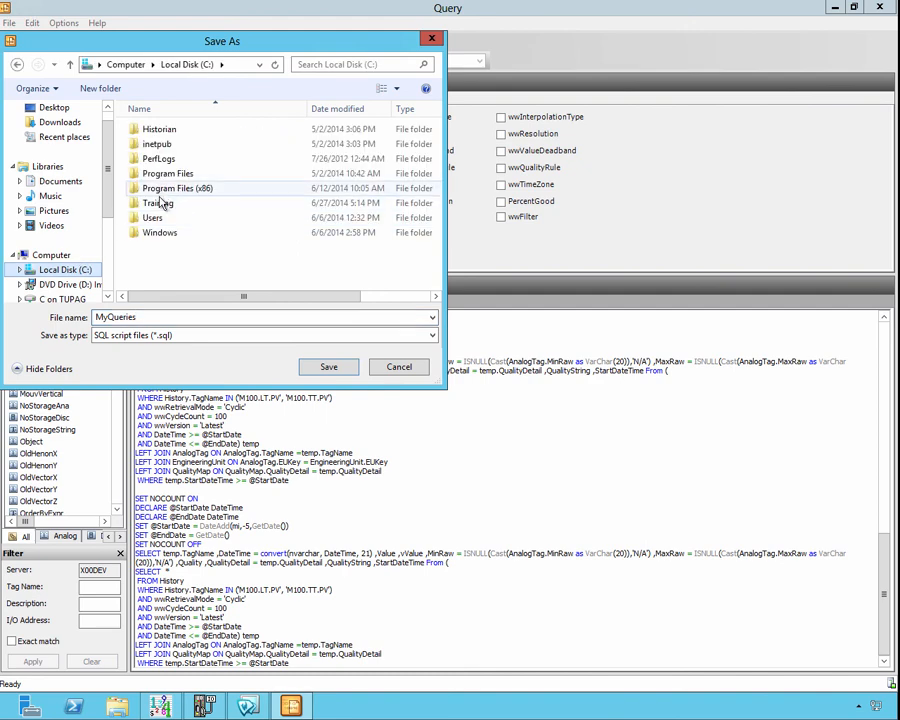
pyautogui.doubleClick(158, 203)
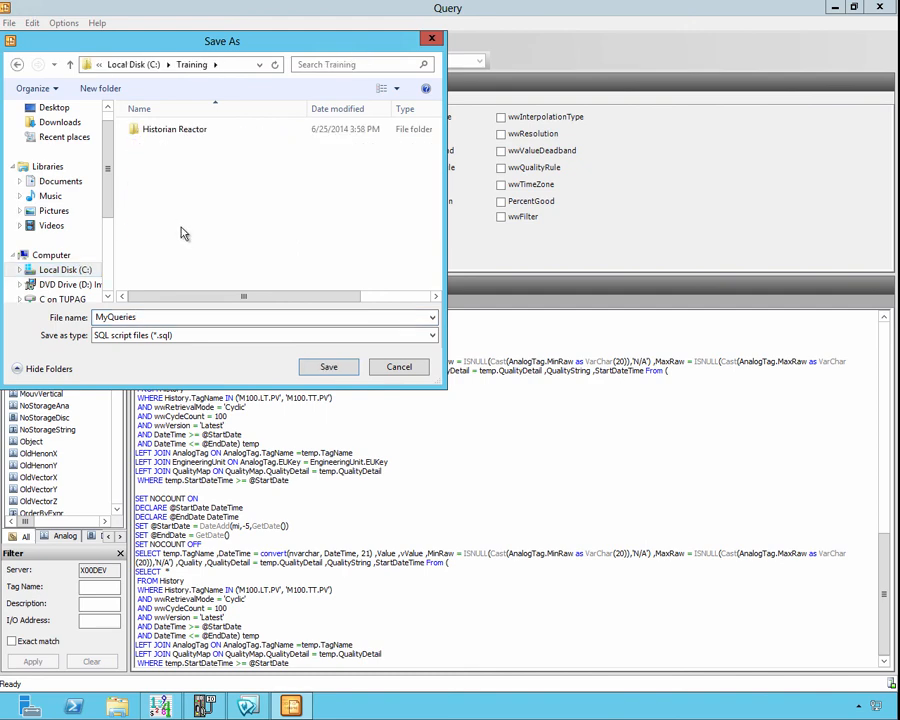
pyautogui.click(336, 368)
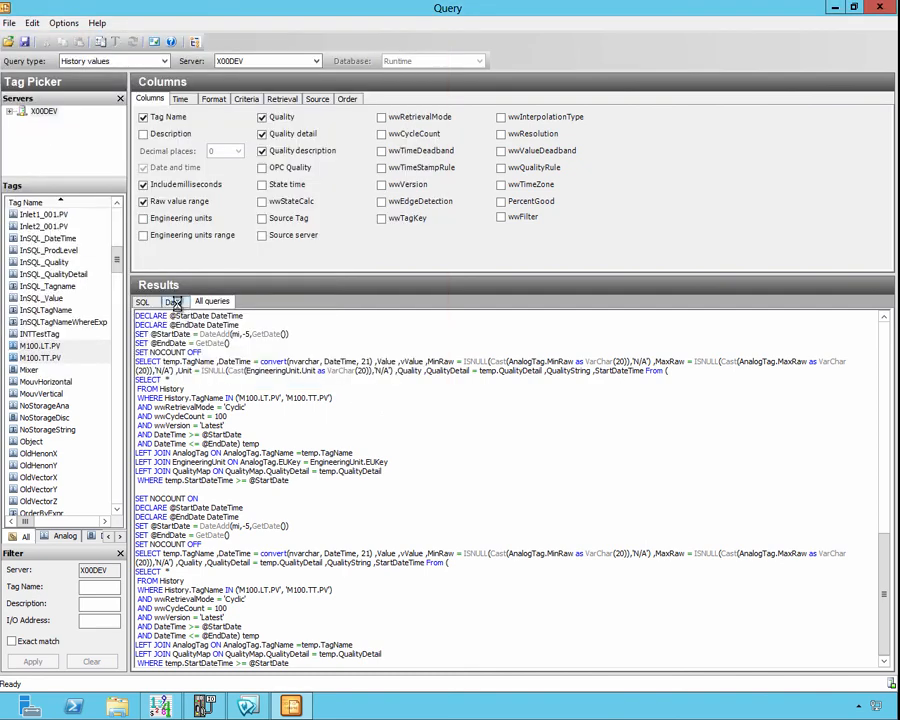
# - Change the query type to Favorites and set the favorite queries folder to C:\Training
pyautogui.click(174, 302)
pyautogui.click(161, 62)
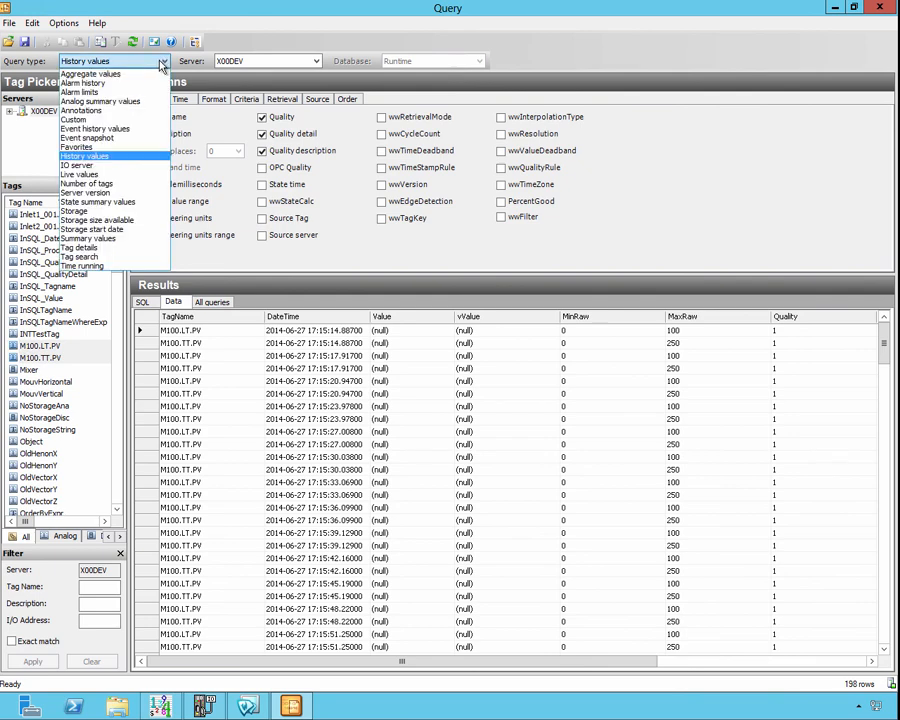
pyautogui.click(84, 148)
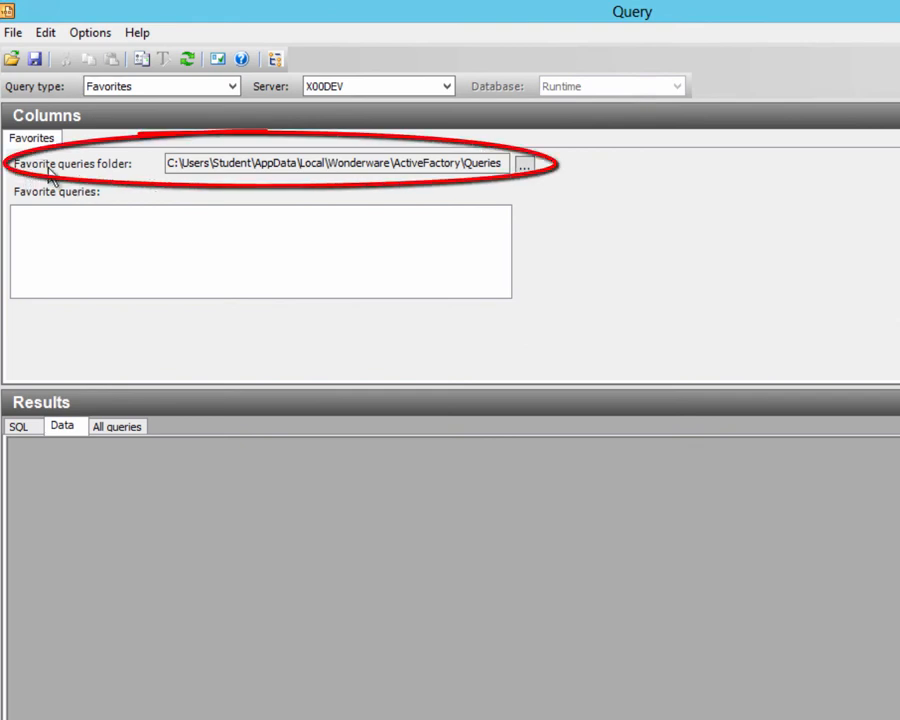
pyautogui.click(524, 165)
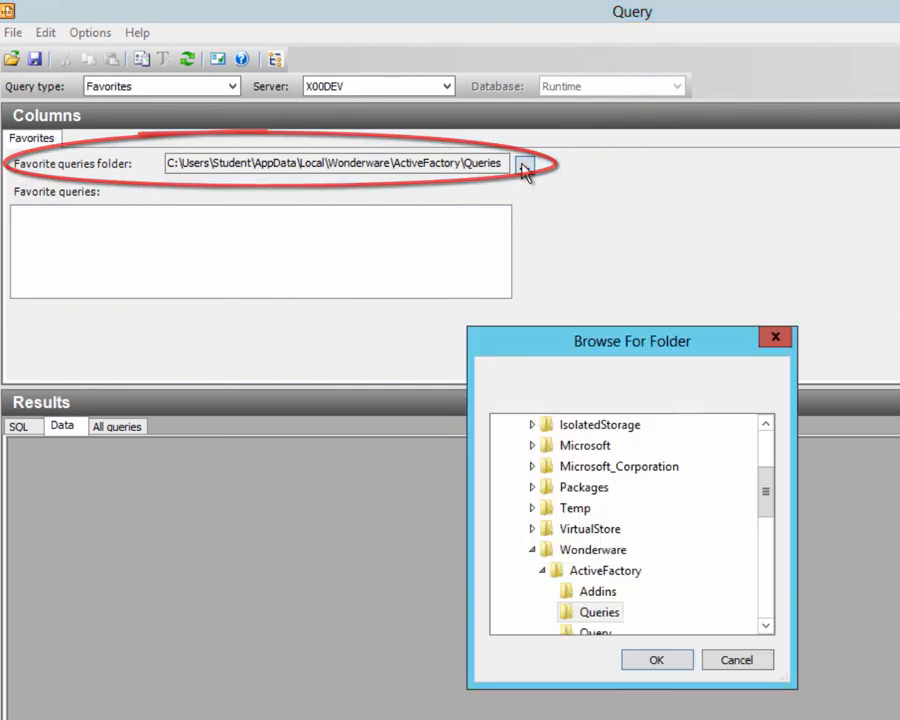
pyautogui.click(558, 551)
pyautogui.scroll(3, 703, 528)
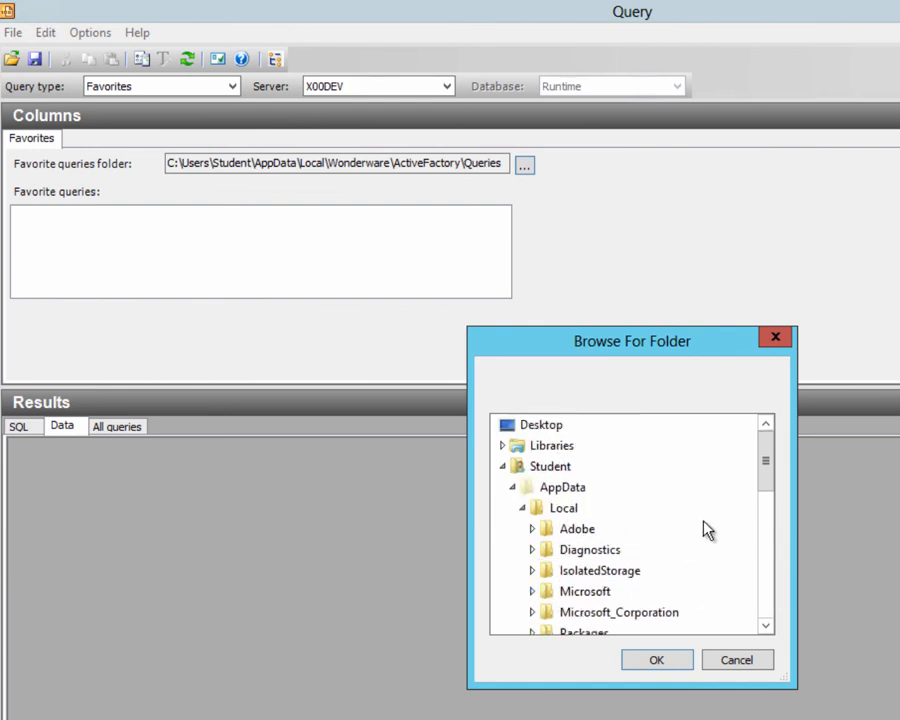
pyautogui.click(502, 467)
pyautogui.click(503, 489)
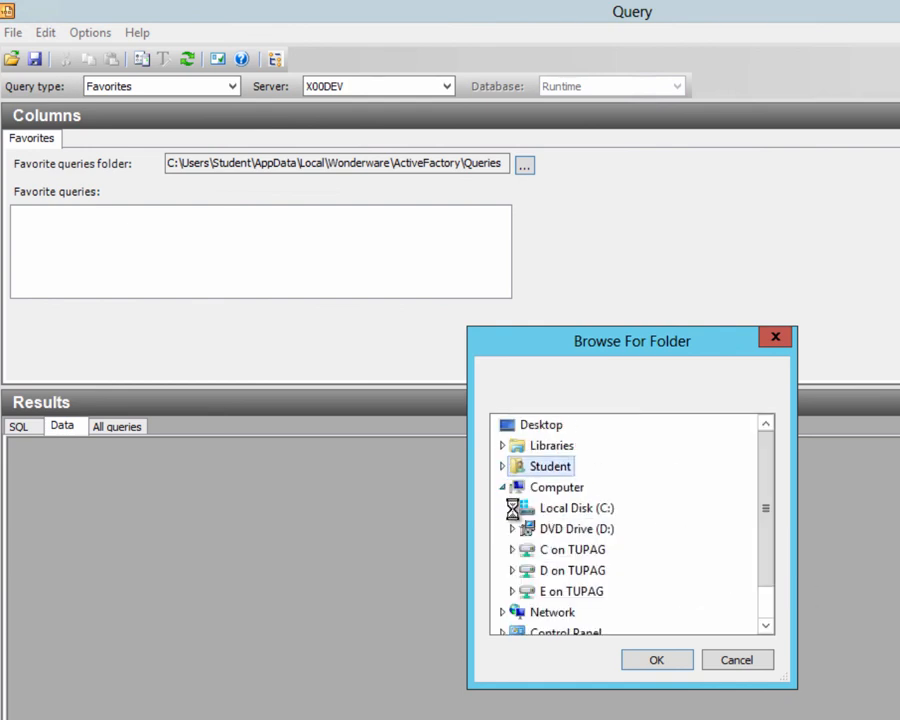
pyautogui.click(510, 507)
pyautogui.click(571, 571)
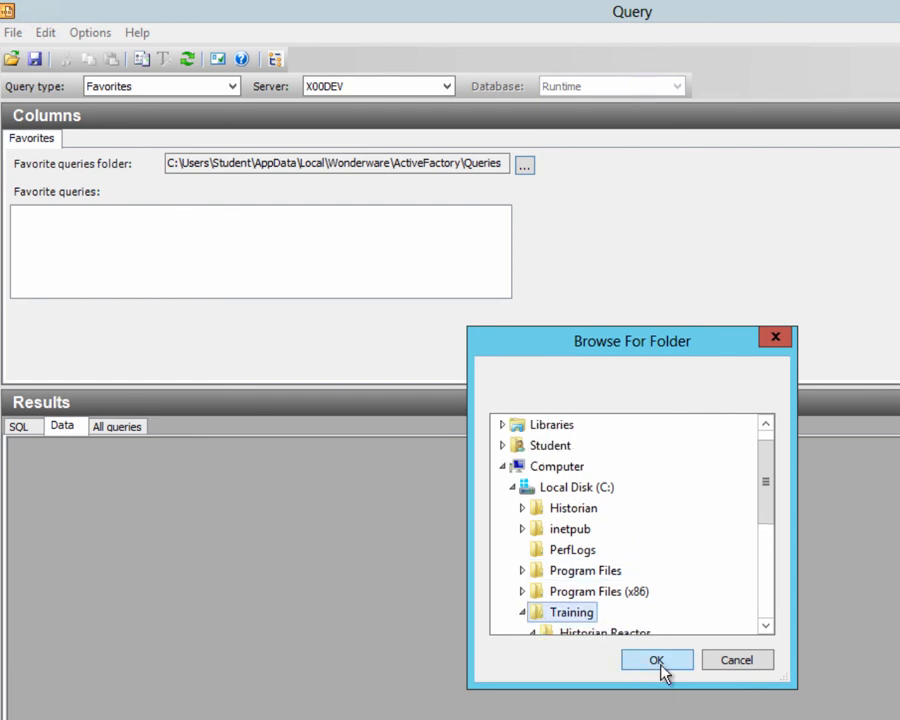
pyautogui.click(659, 665)
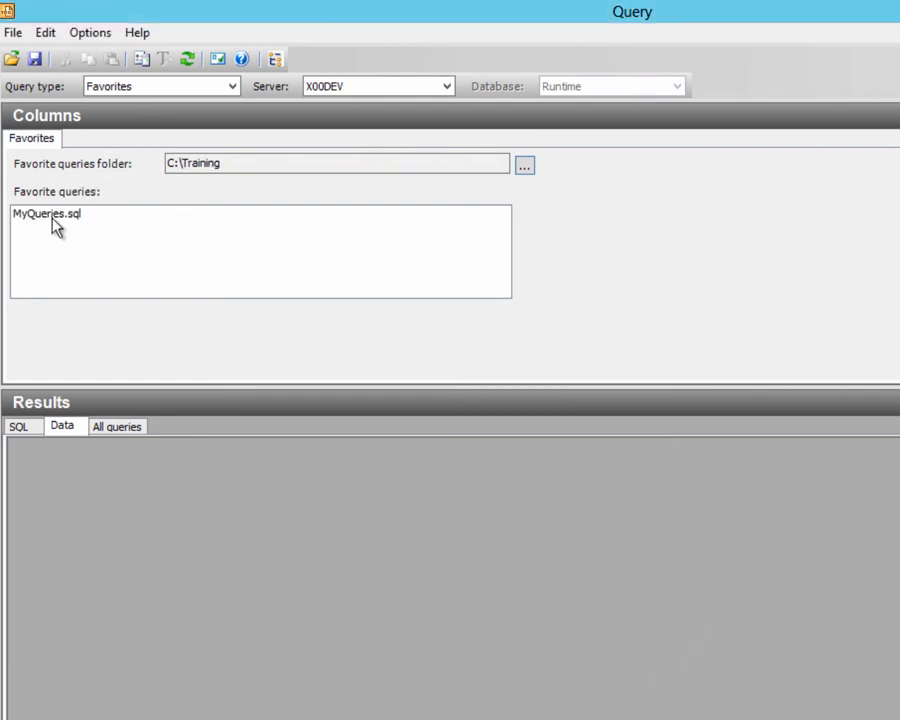
# - Load the favorite query MyQueries.sql and review its SQL statements
pyautogui.click(55, 215)
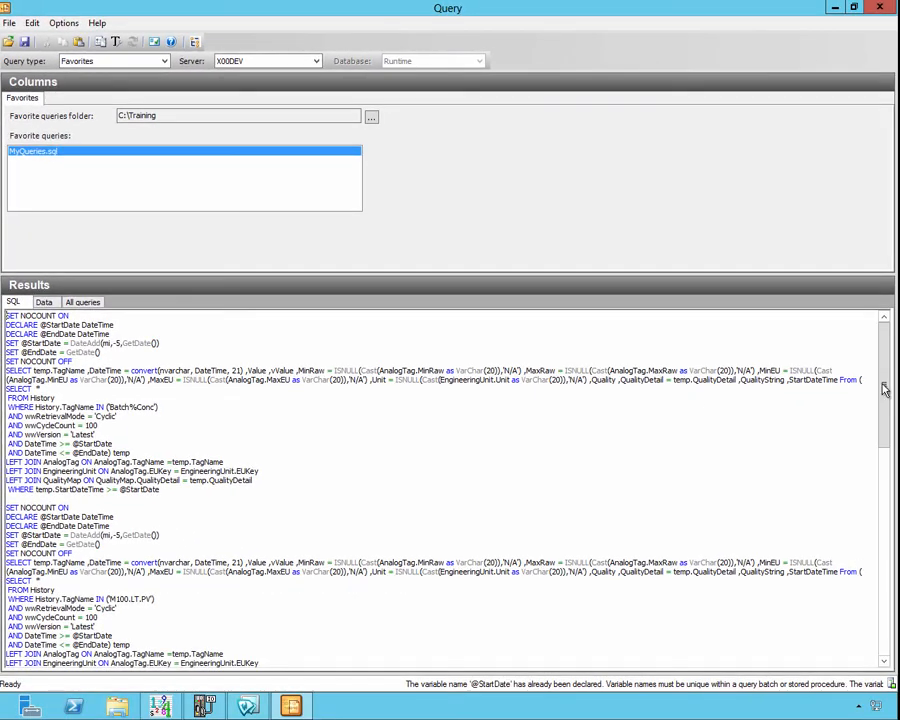
pyautogui.scroll(-5, 884, 389)
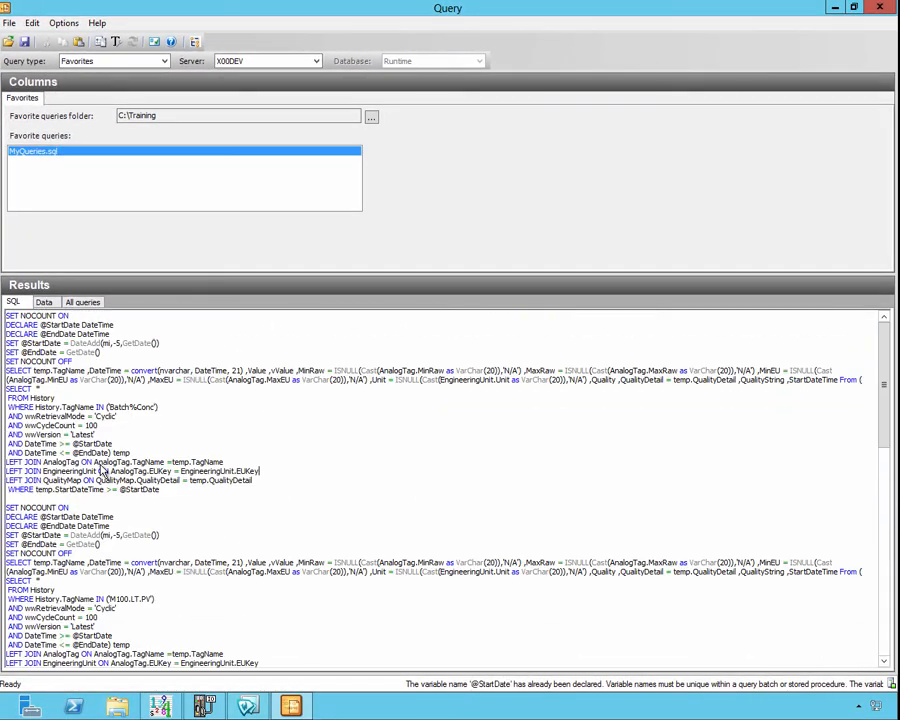